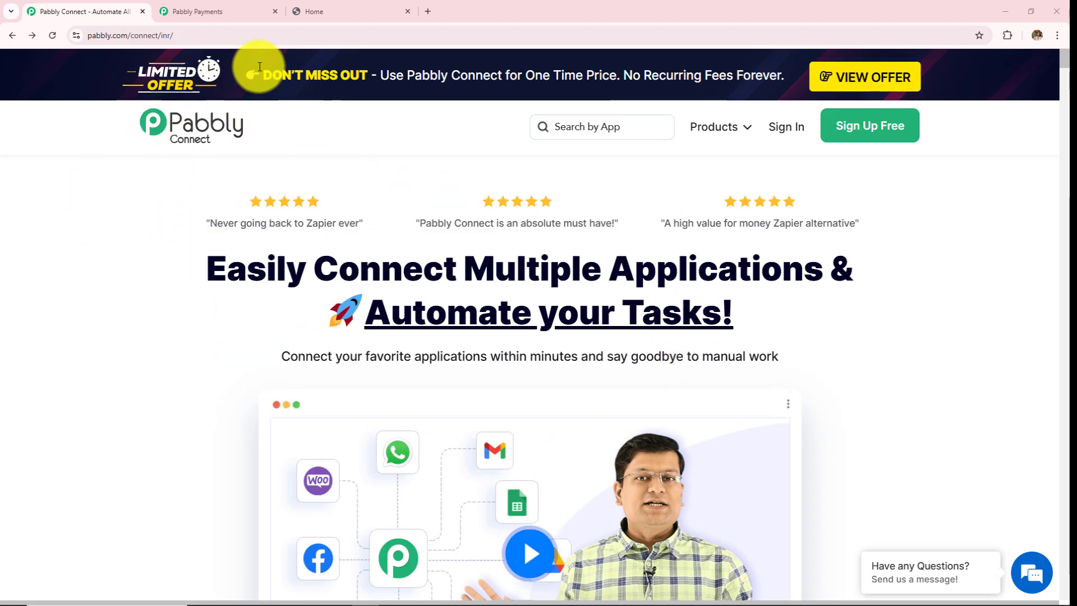
Step: Sign in to the Pabbly account and open Pabbly Connect from the list of all Pabbly apps
left_click(151, 35)
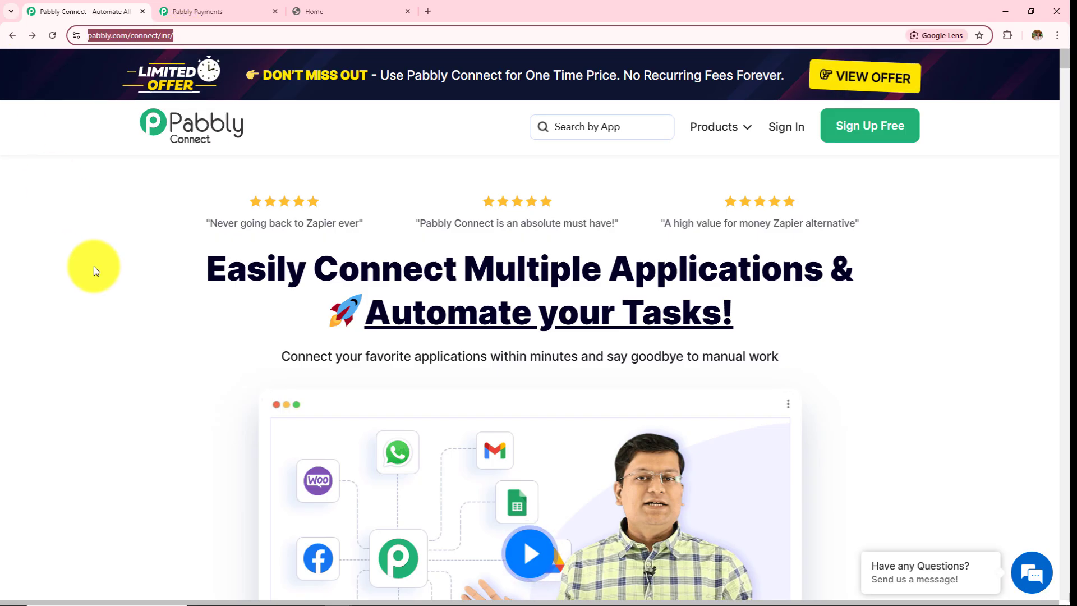
left_click(93, 266)
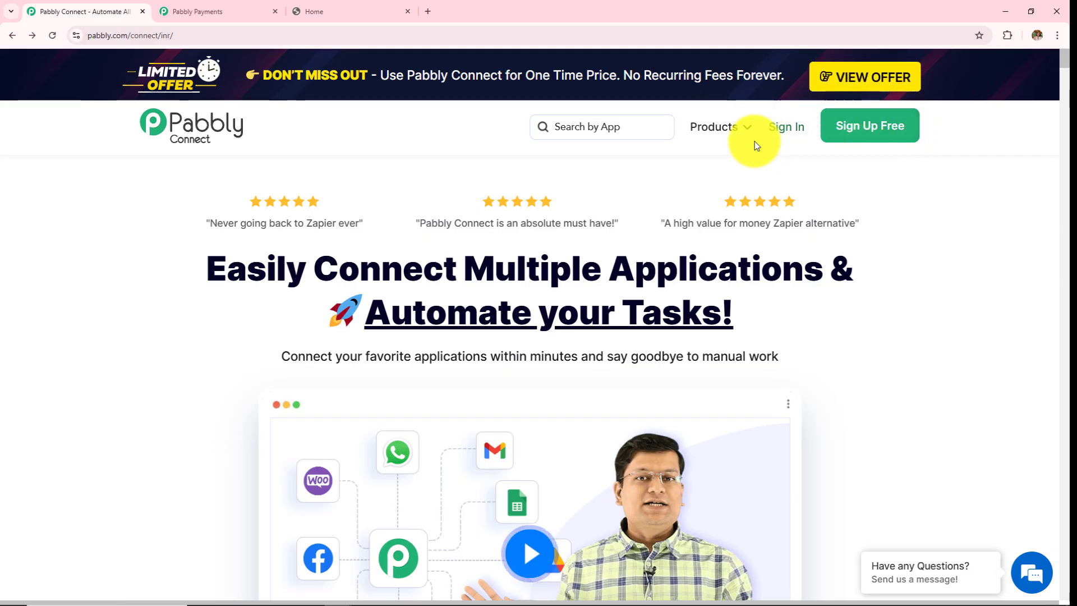
left_click(780, 137)
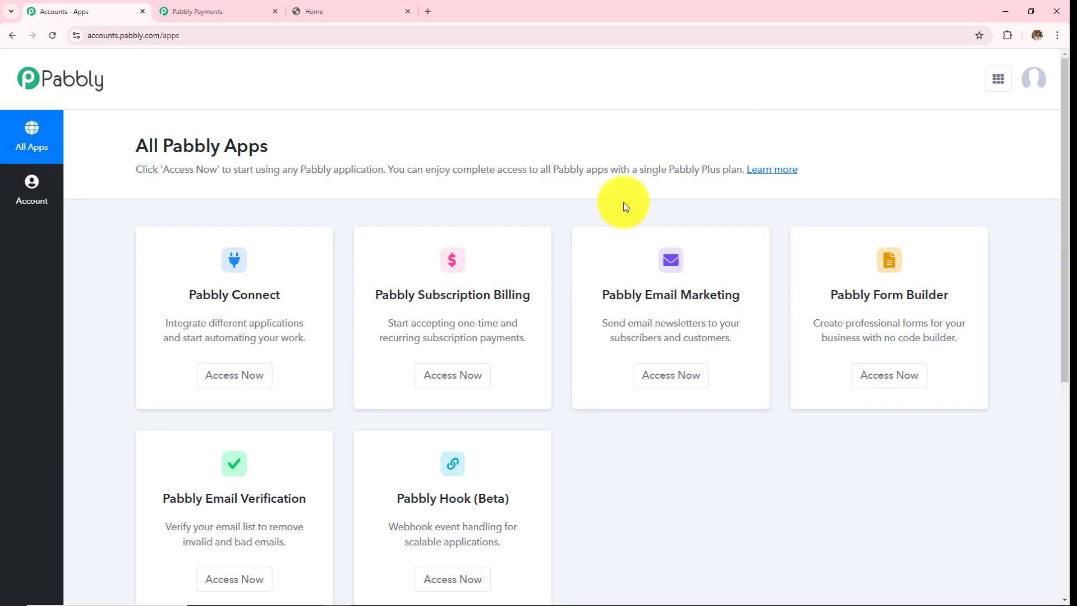
scroll(622, 205, "down", 2)
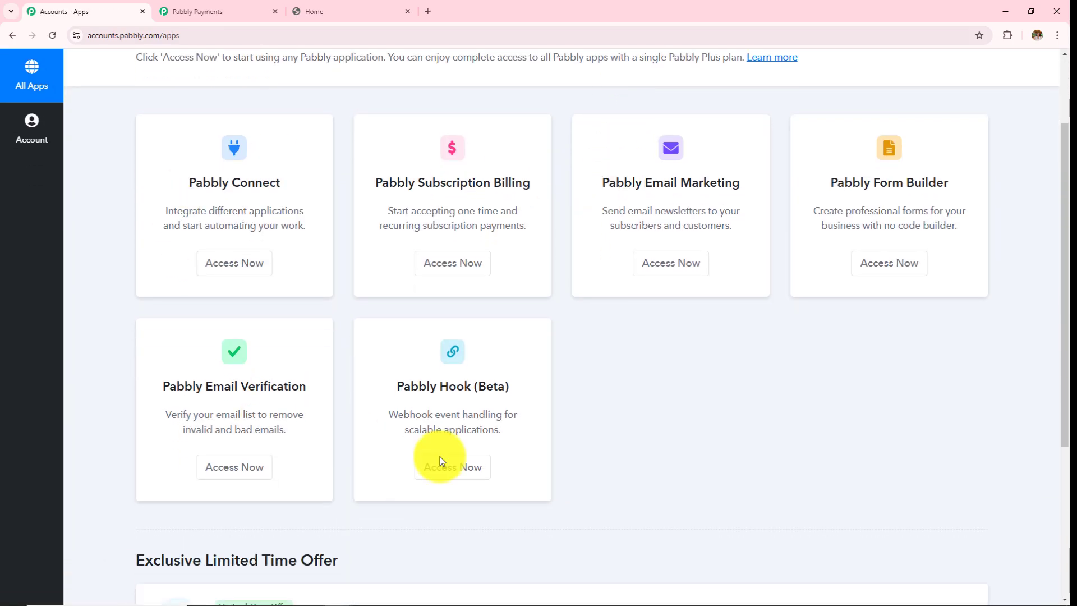
scroll(657, 391, "up", 2)
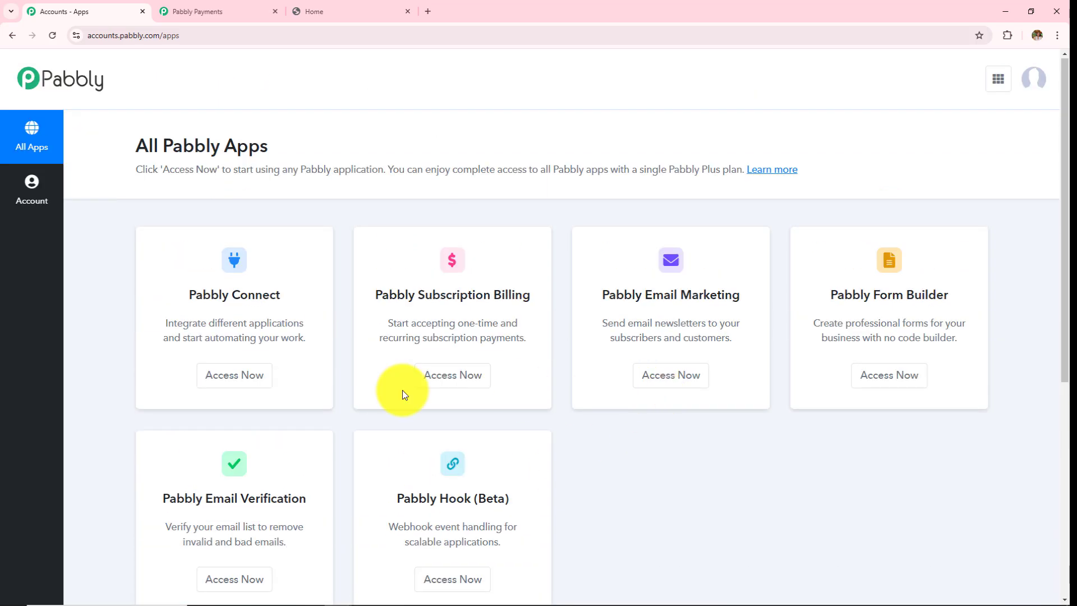
left_click(243, 376)
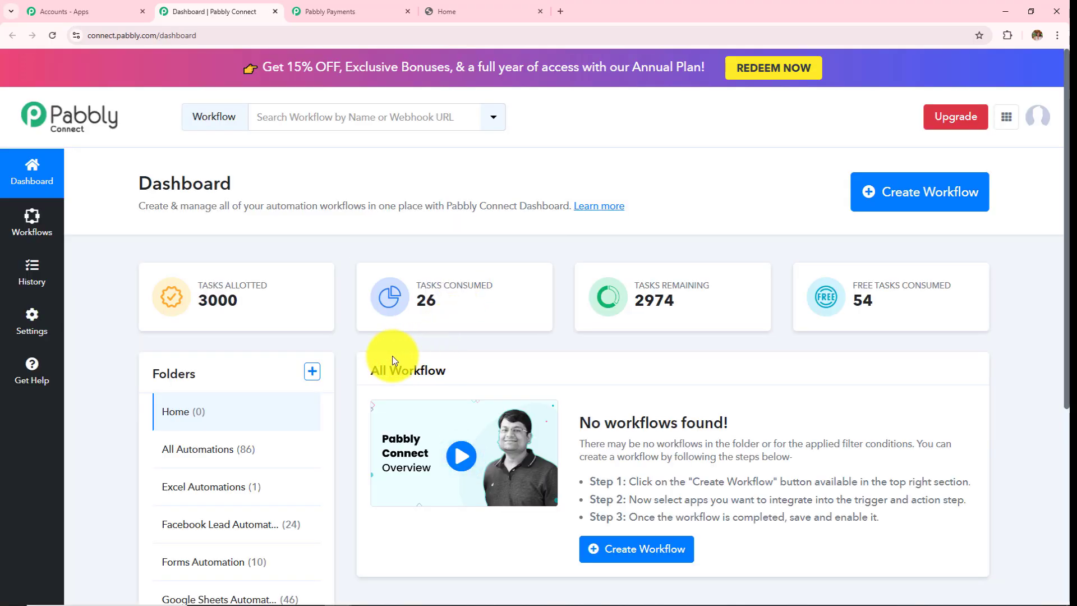
Step: Look over the dashboard's workflow and folder lists and the fields of the Create Folder form, leaving without creating a folder
left_click_drag(362, 371, 465, 375)
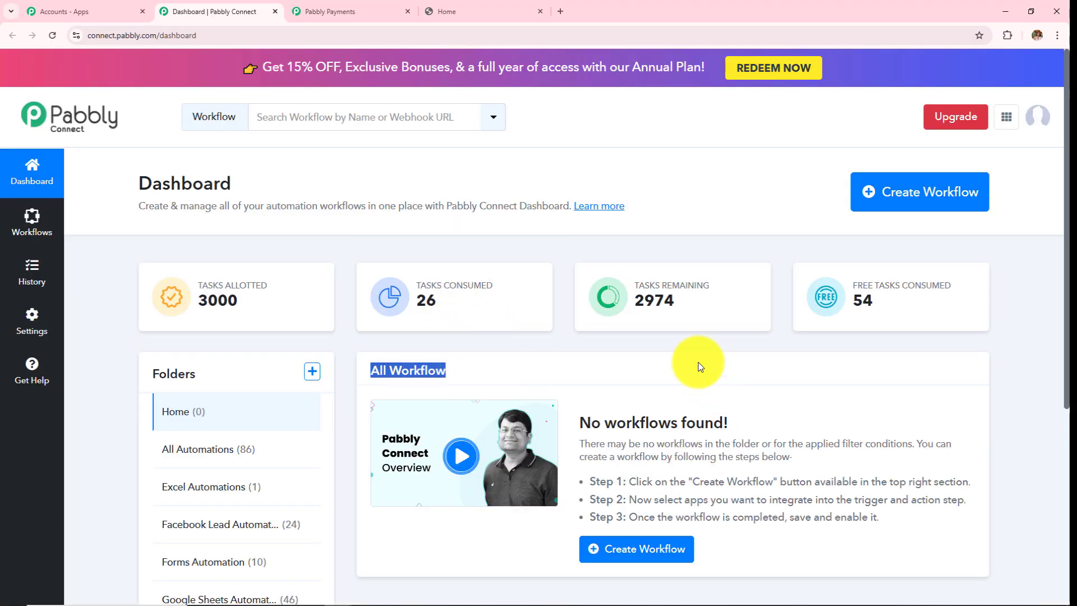
left_click(489, 374)
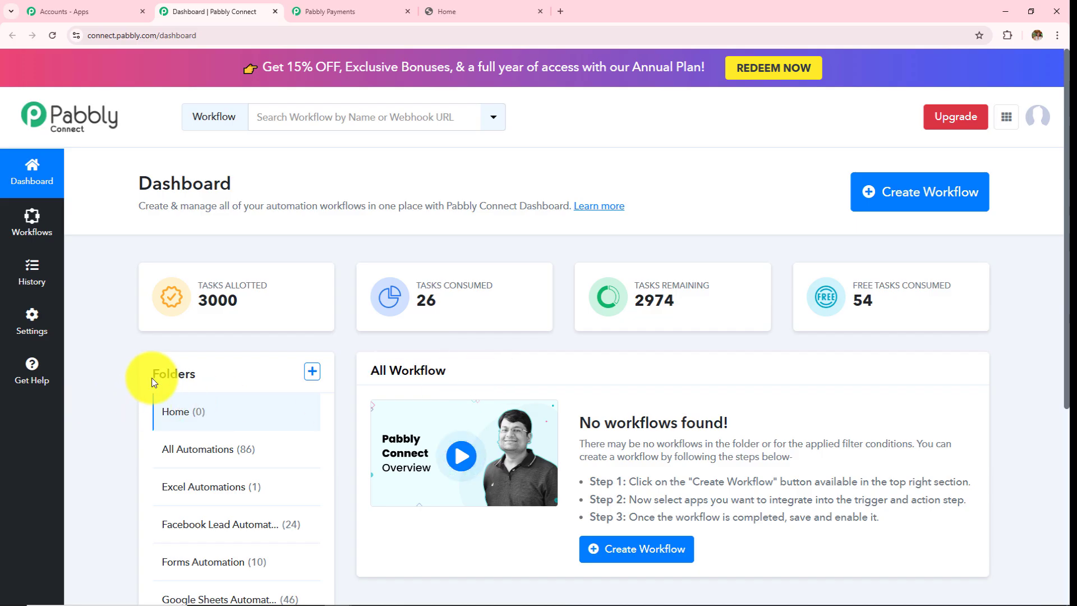
left_click_drag(153, 373, 253, 373)
left_click(113, 496)
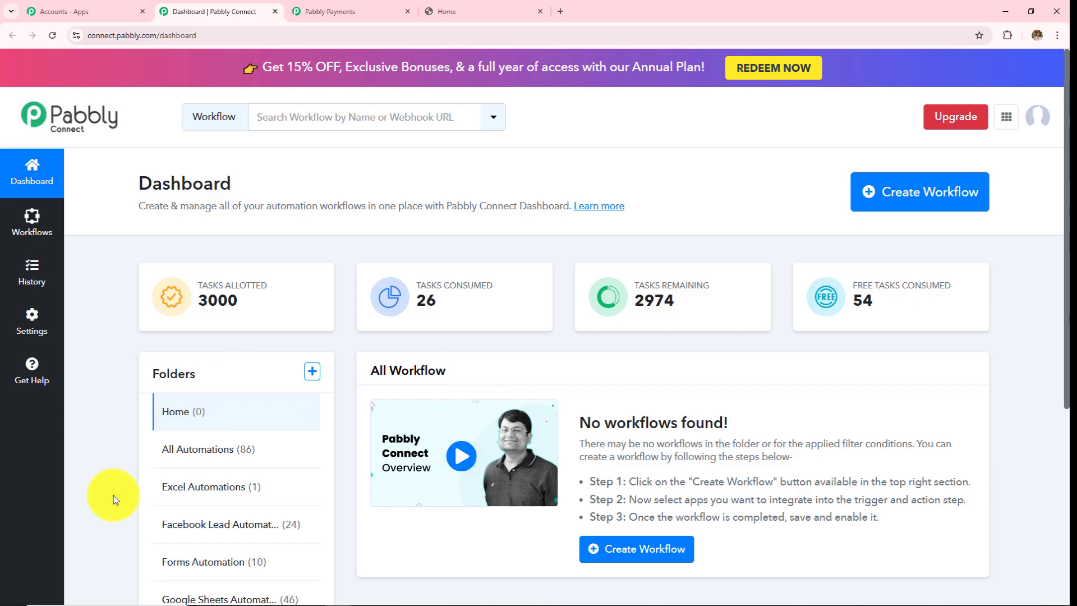
scroll(135, 483, "down", 4)
scroll(163, 470, "up", 4)
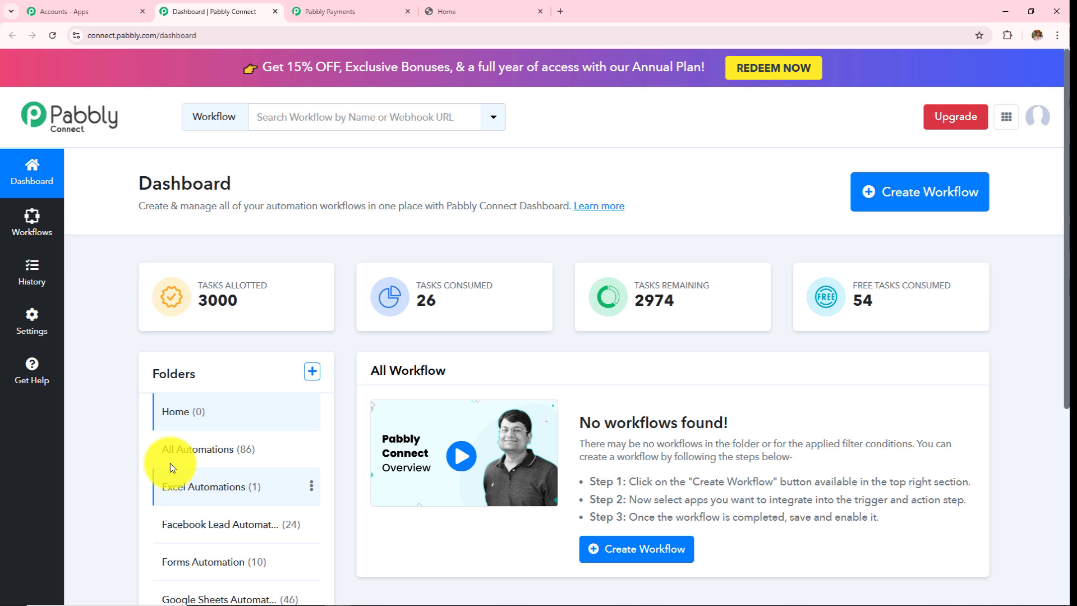
left_click(307, 375)
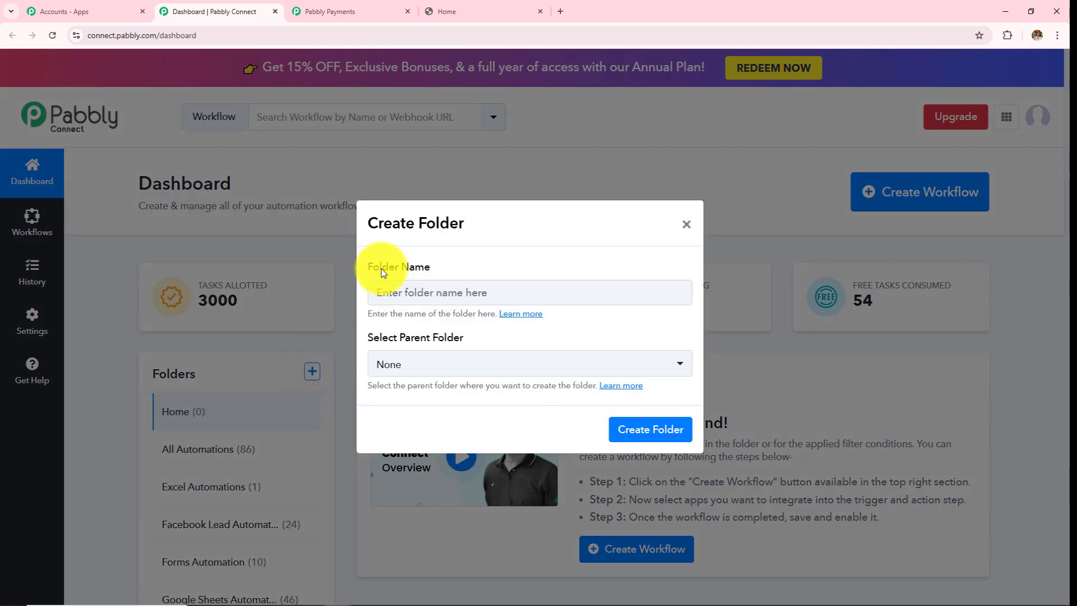
left_click_drag(383, 267, 474, 269)
left_click_drag(412, 340, 464, 339)
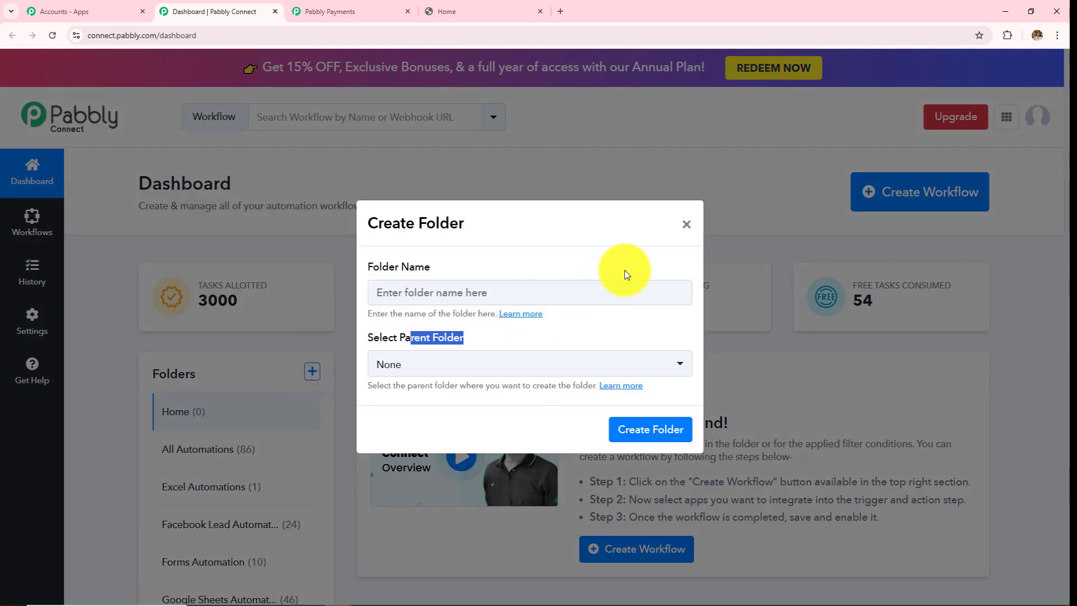
left_click(687, 224)
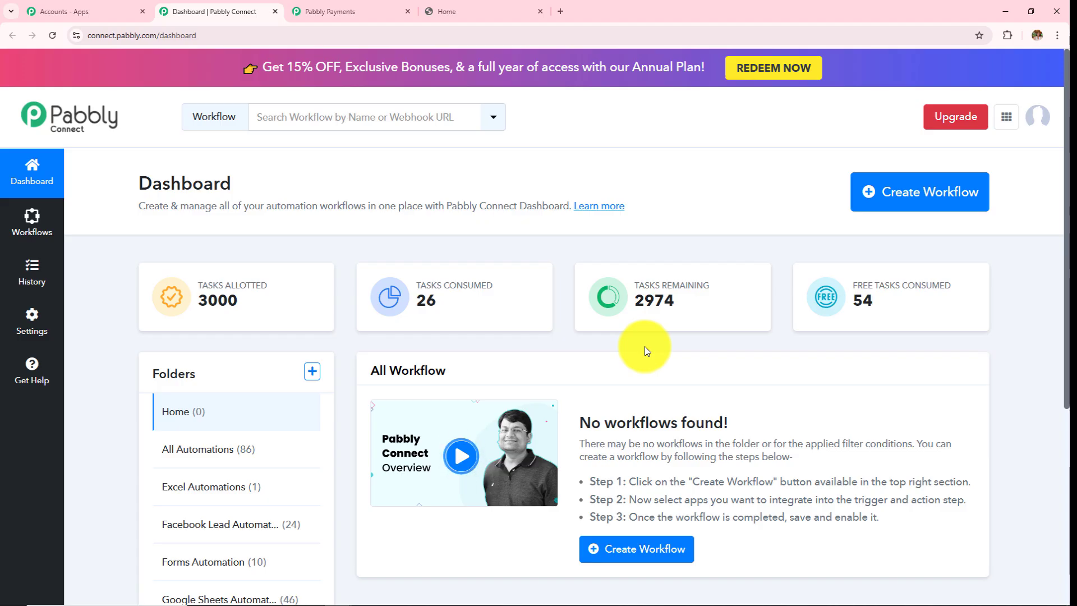
Step: Create a workflow named "How to Enroll Graphy Learner using Pabbly Subscription Billing" in the All Automations folder
left_click(907, 193)
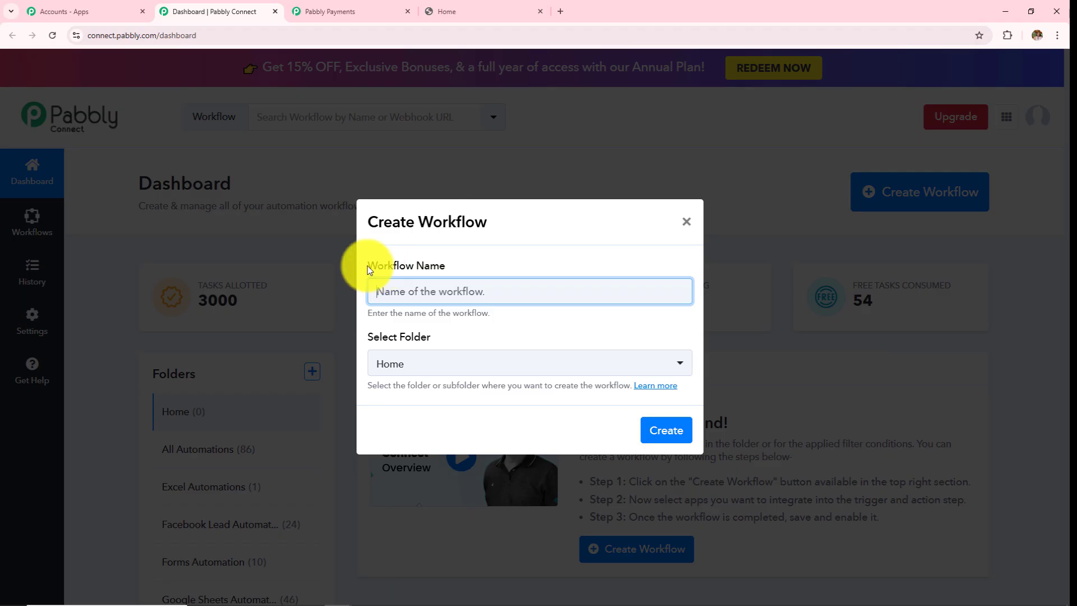
left_click_drag(361, 267, 432, 269)
left_click_drag(366, 337, 434, 340)
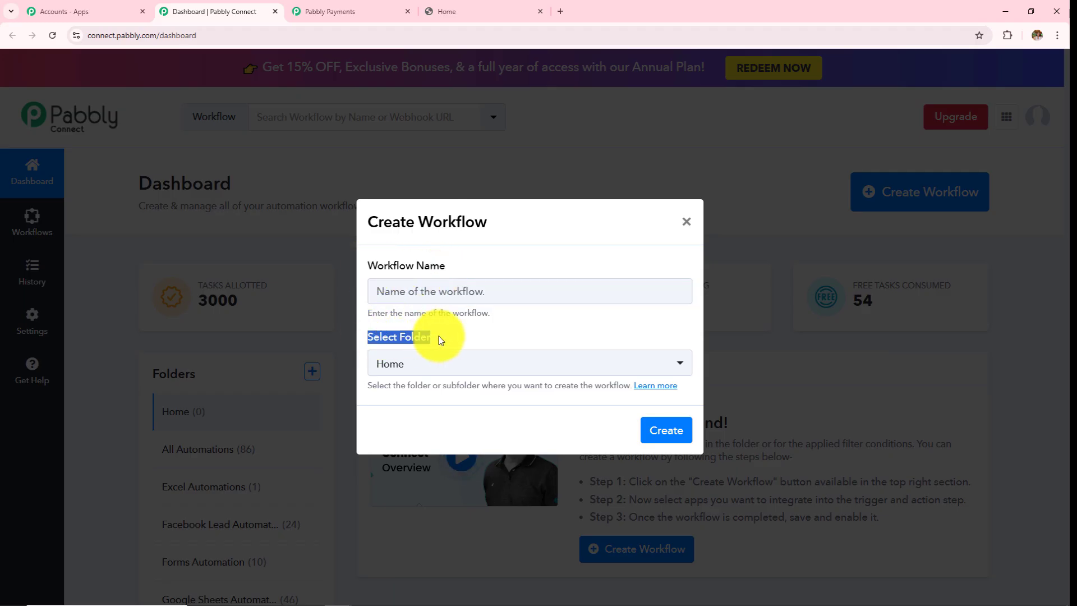
left_click(476, 286)
type("How to Enroll Graphy Learner using Pabbly Subscription Billing")
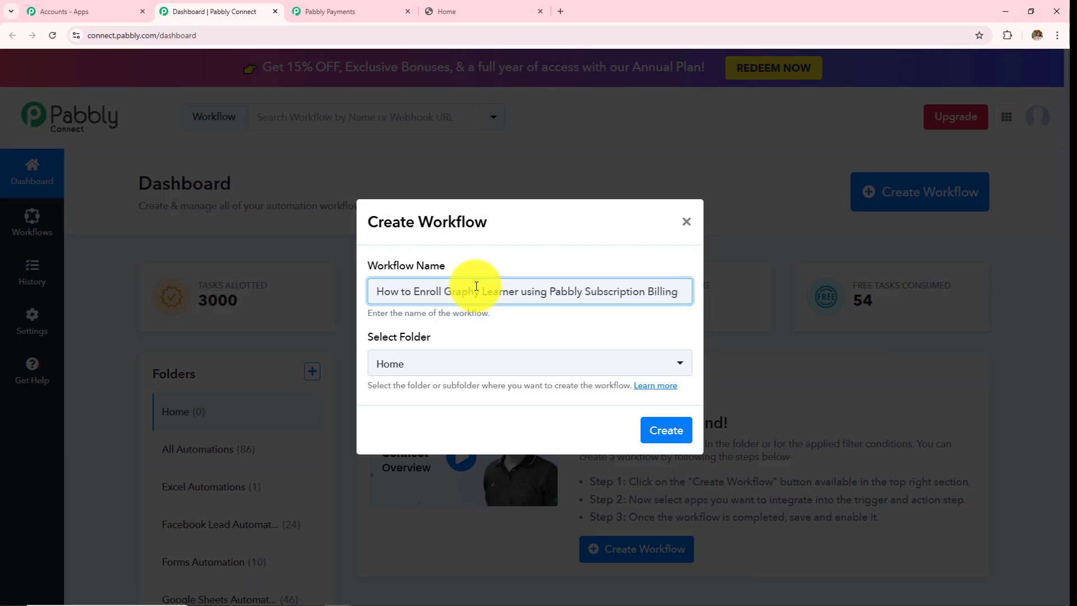
left_click(462, 369)
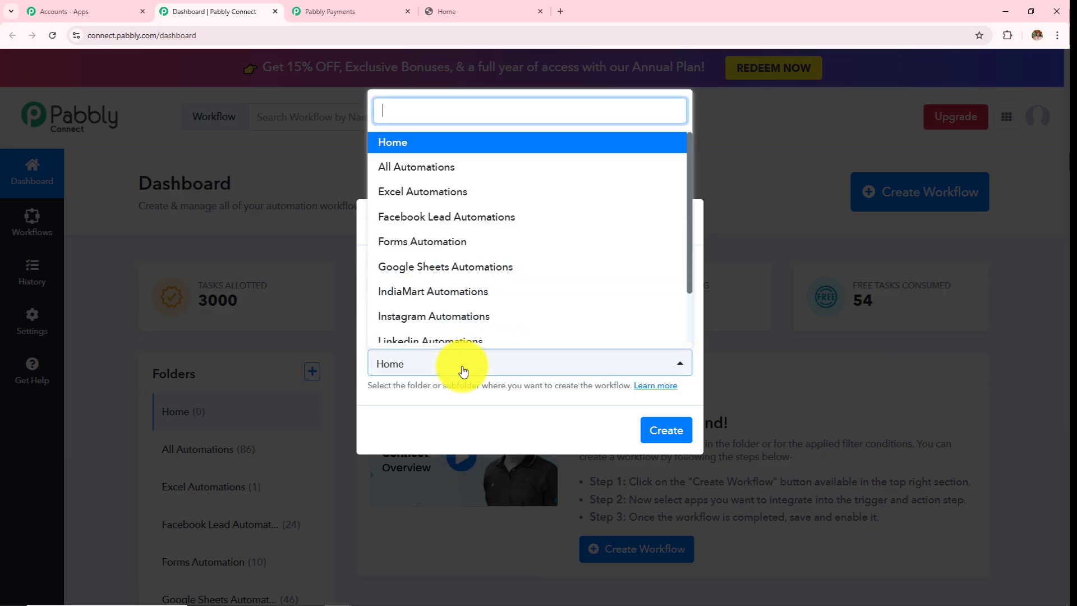
scroll(527, 241, "down", 2)
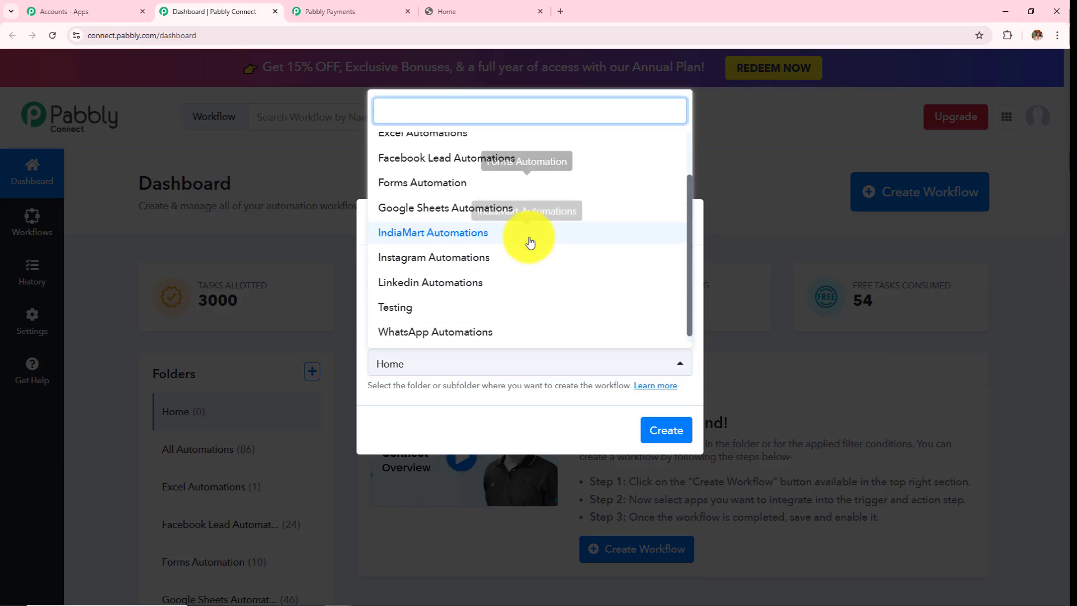
scroll(529, 241, "up", 2)
scroll(530, 243, "up", 1)
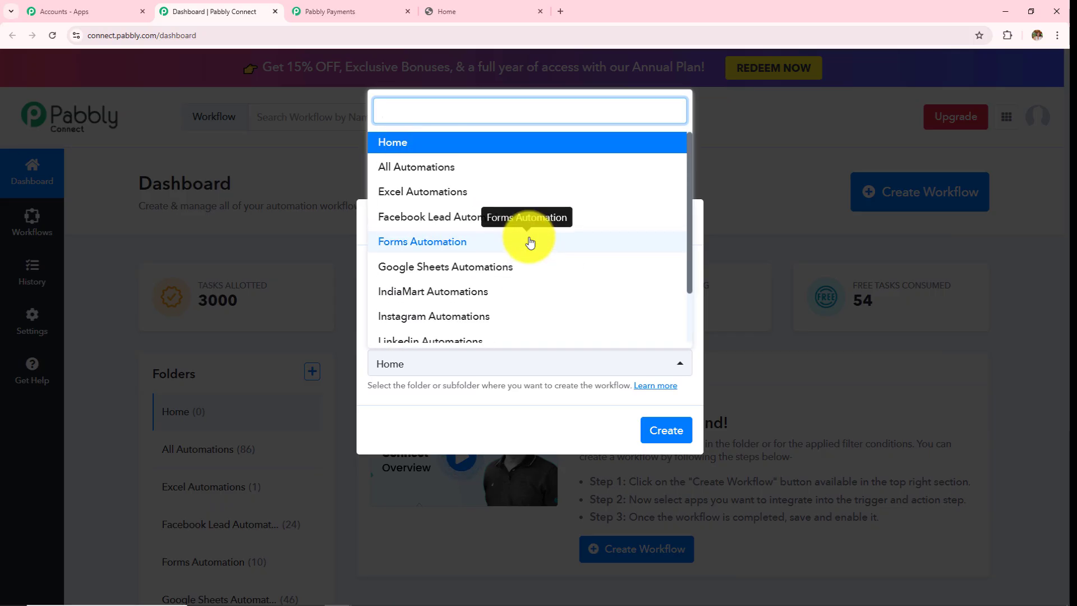
left_click(392, 167)
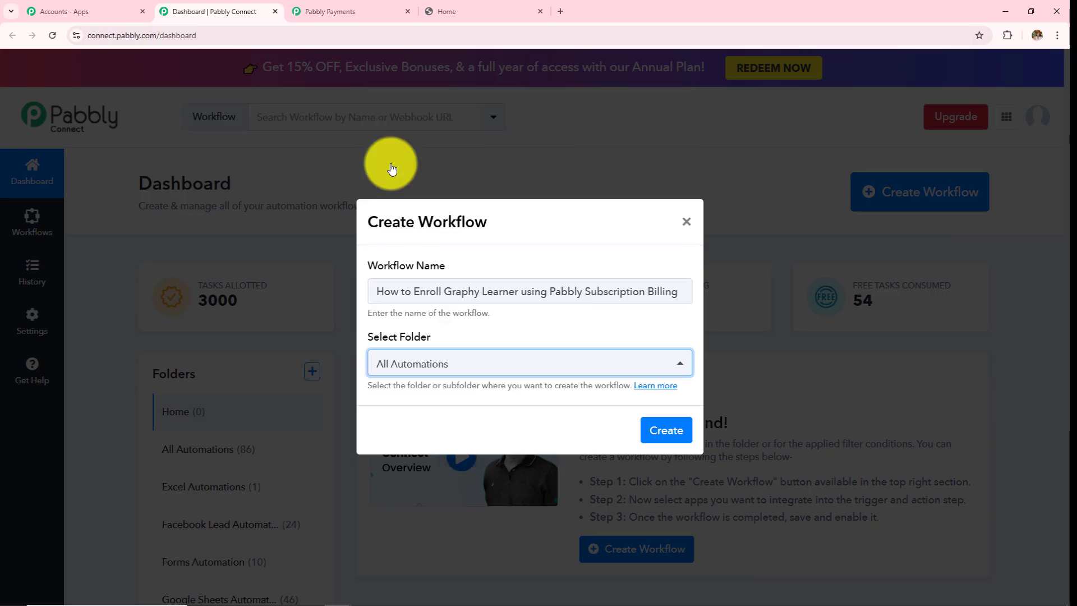
left_click(658, 428)
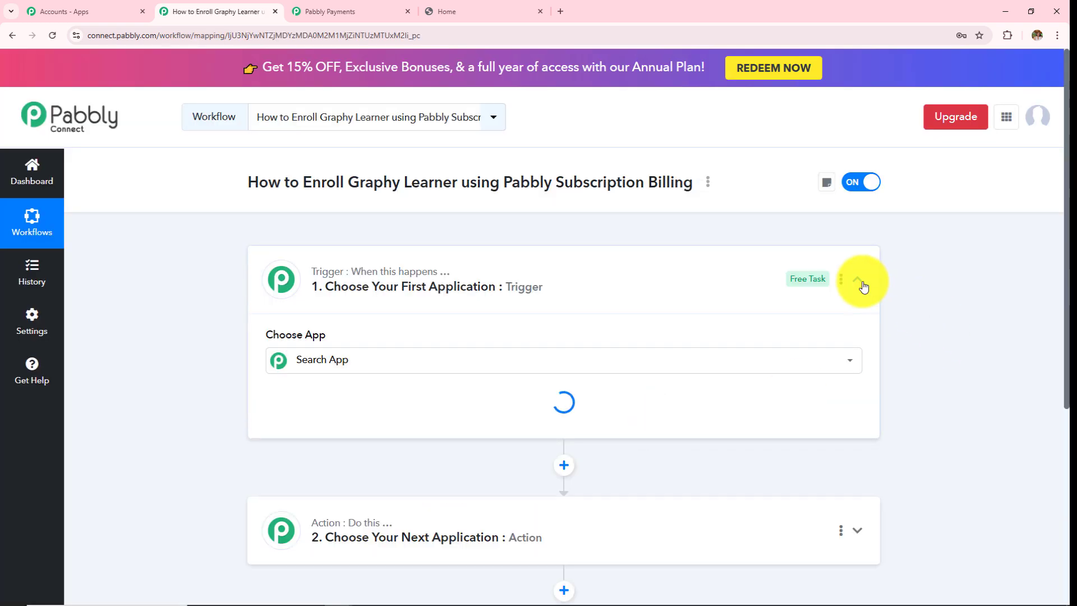
left_click(860, 284)
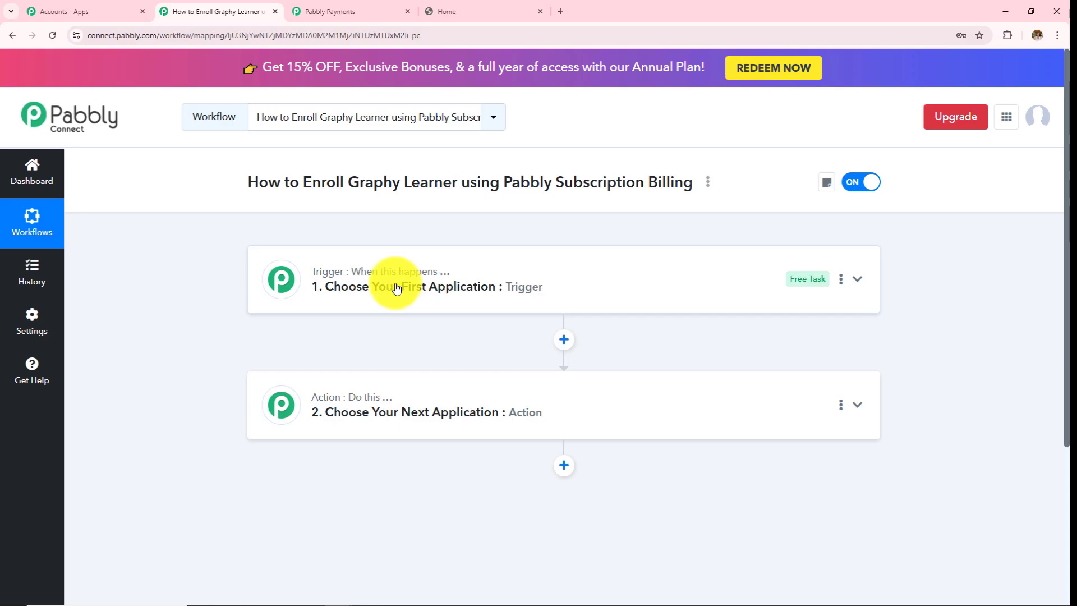
mouse_move(349, 399)
mouse_move(362, 273)
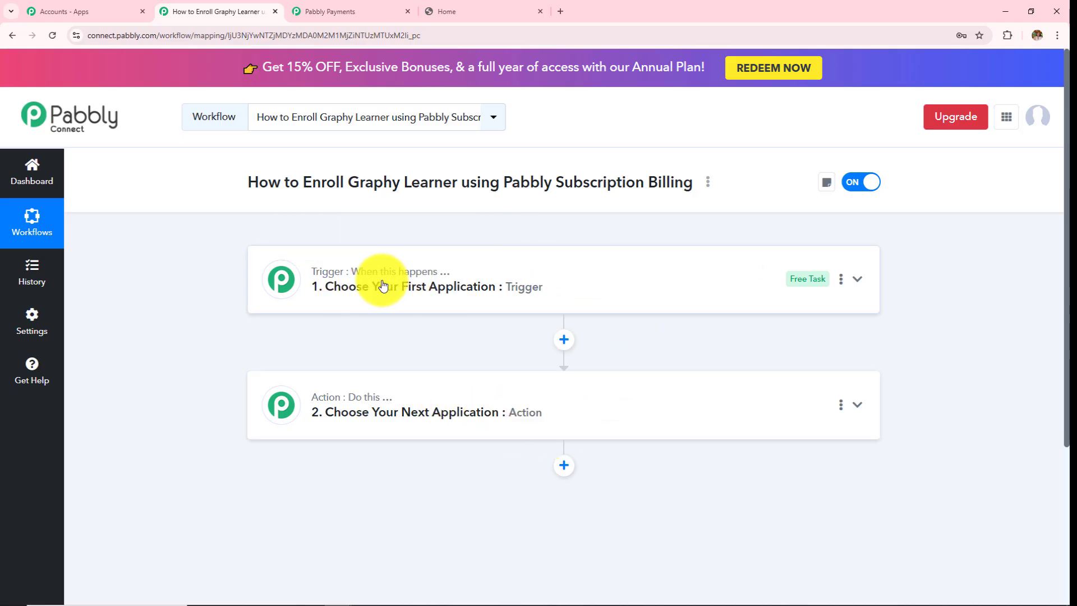
left_click_drag(499, 185, 688, 184)
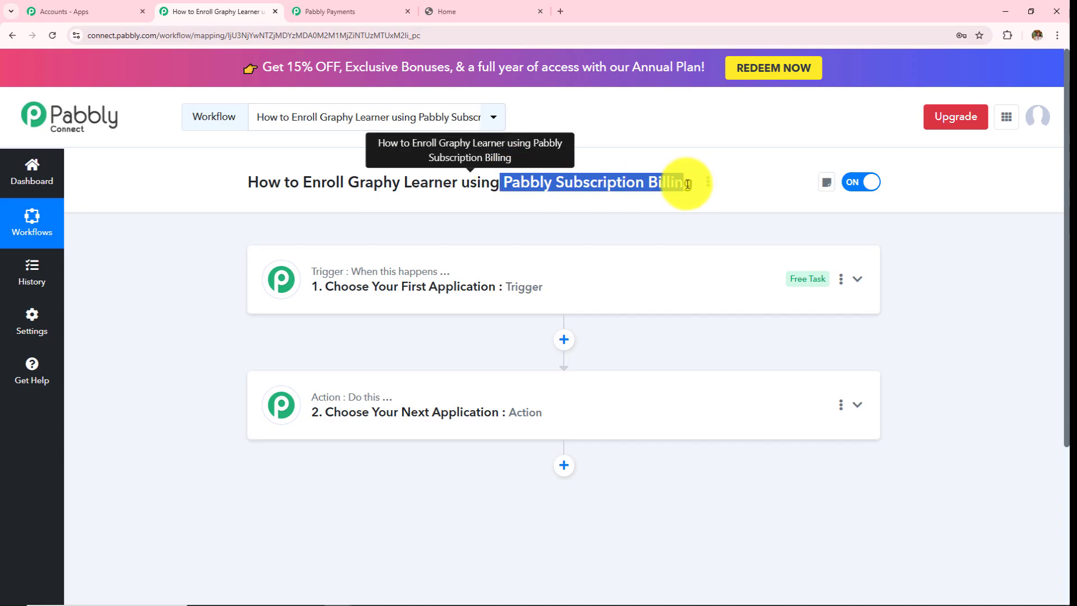
left_click(626, 220)
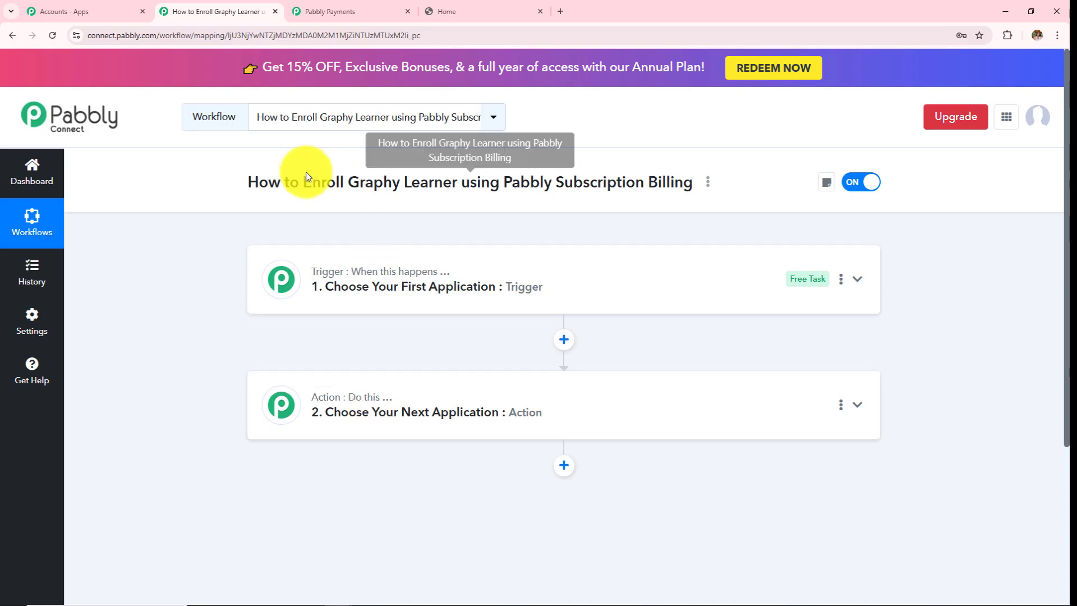
left_click_drag(305, 180, 434, 183)
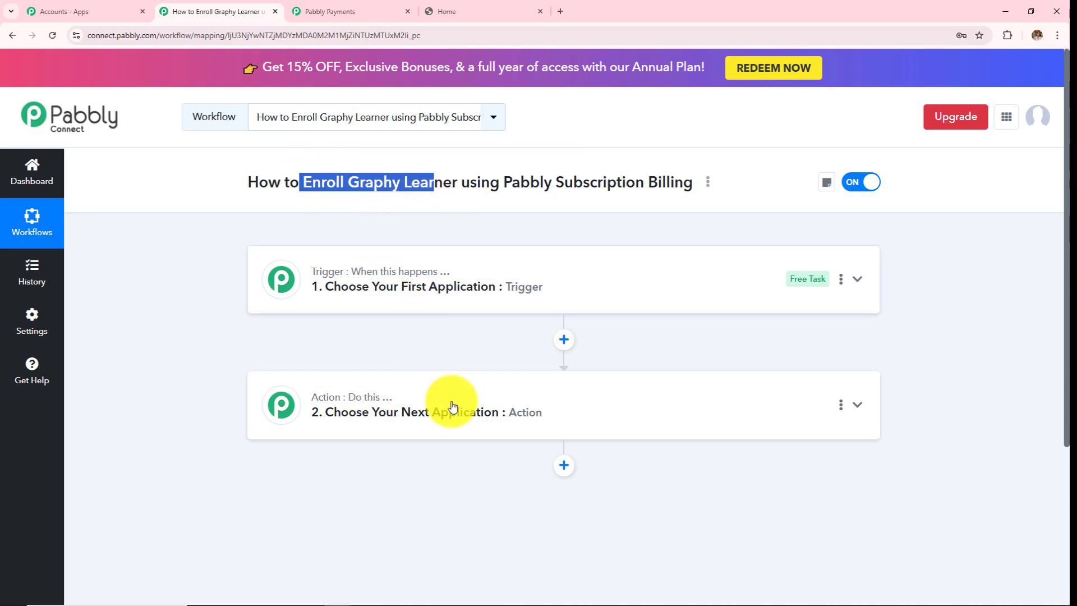
Step: Set the workflow's trigger app to Pabbly Subscription Billing with Subscription Activated as the trigger event
left_click(420, 303)
left_click(417, 363)
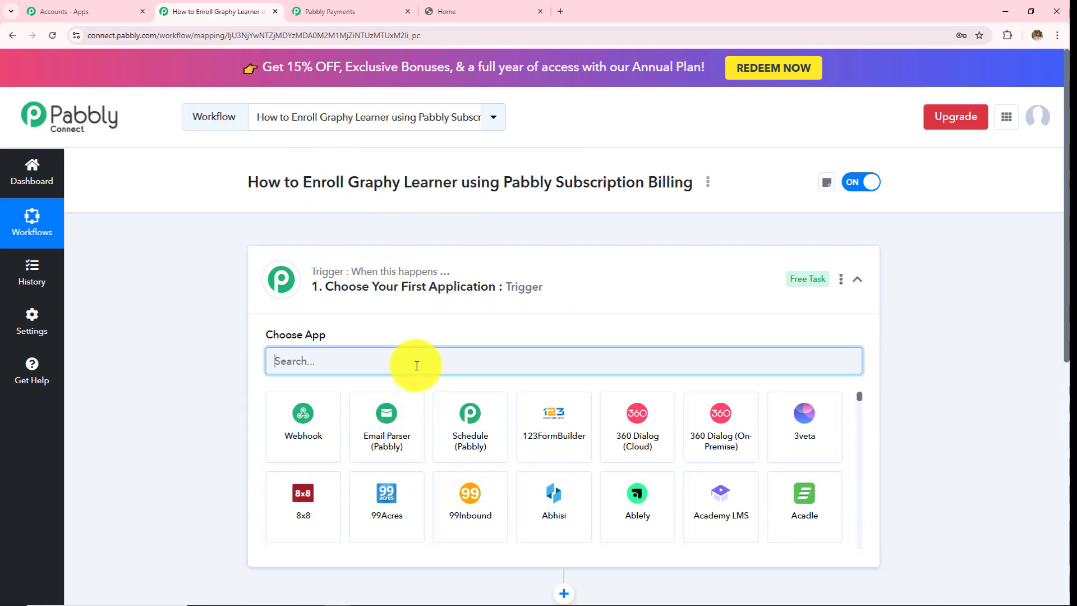
type("Pabbl")
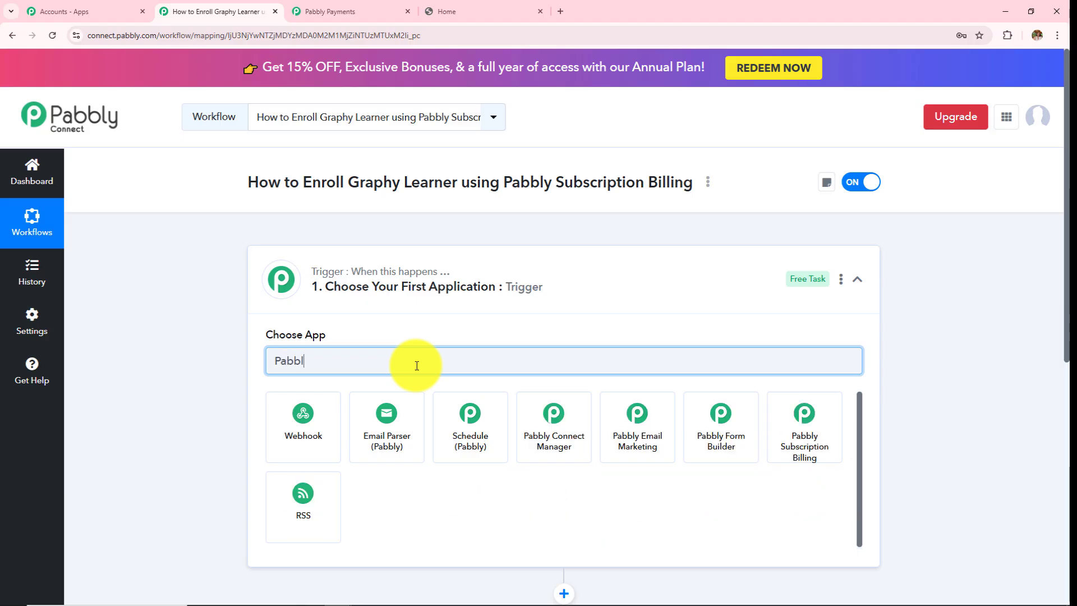
left_click(803, 420)
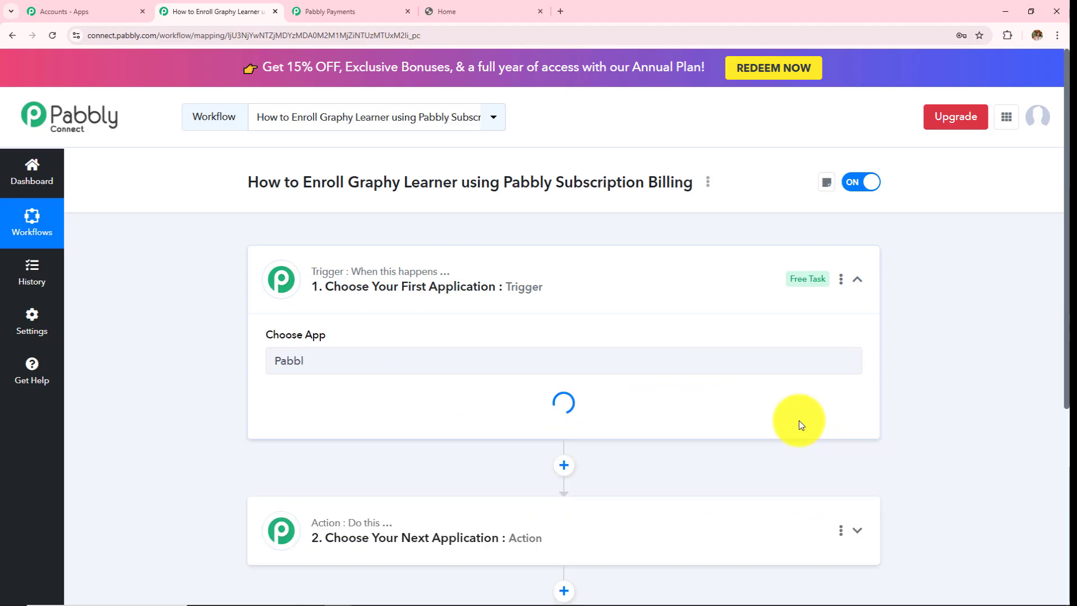
left_click(434, 417)
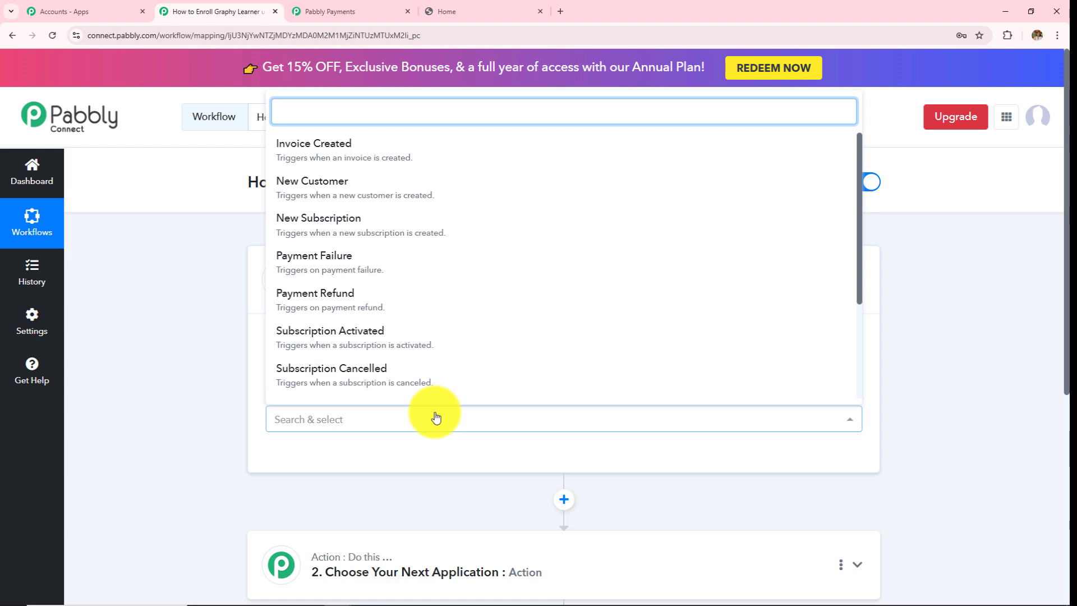
left_click(377, 339)
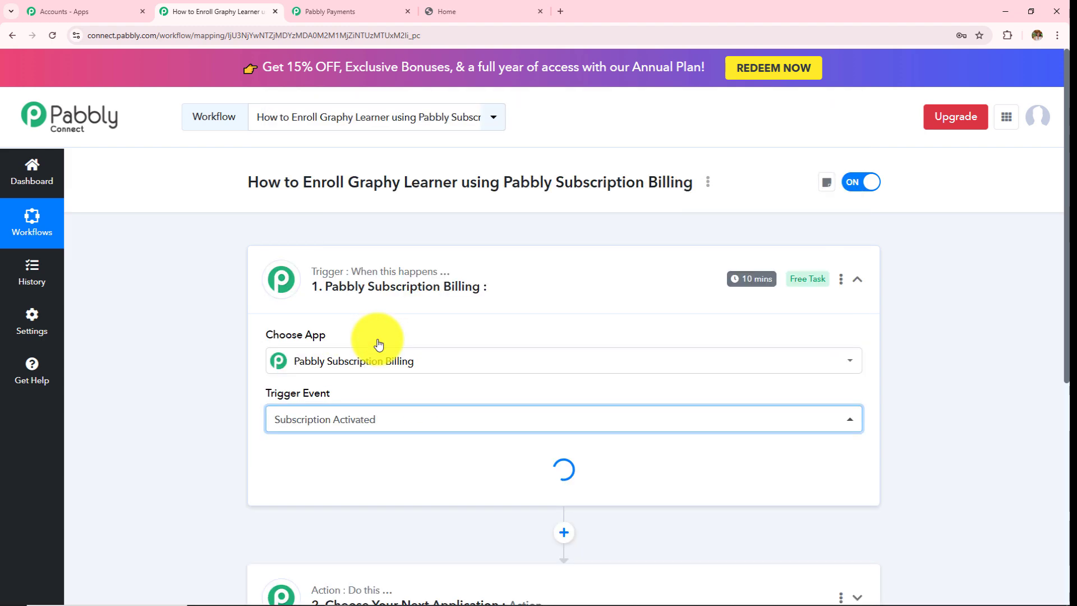
Step: Read the webhook setup instructions for the Pabbly Subscription Billing trigger
scroll(482, 322, "down", 3)
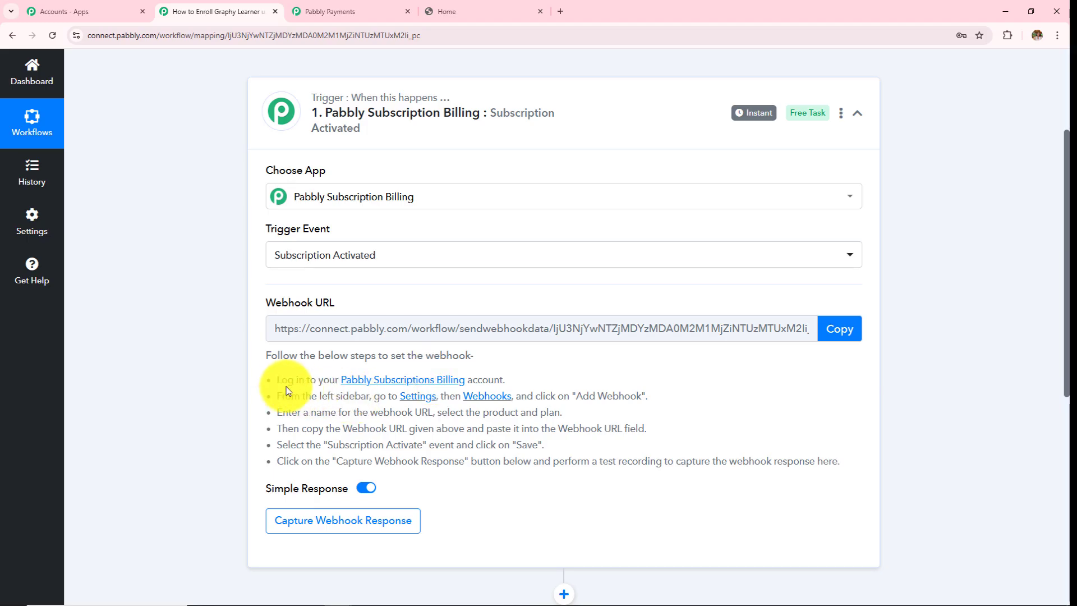
left_click_drag(277, 380, 738, 501)
left_click(737, 500)
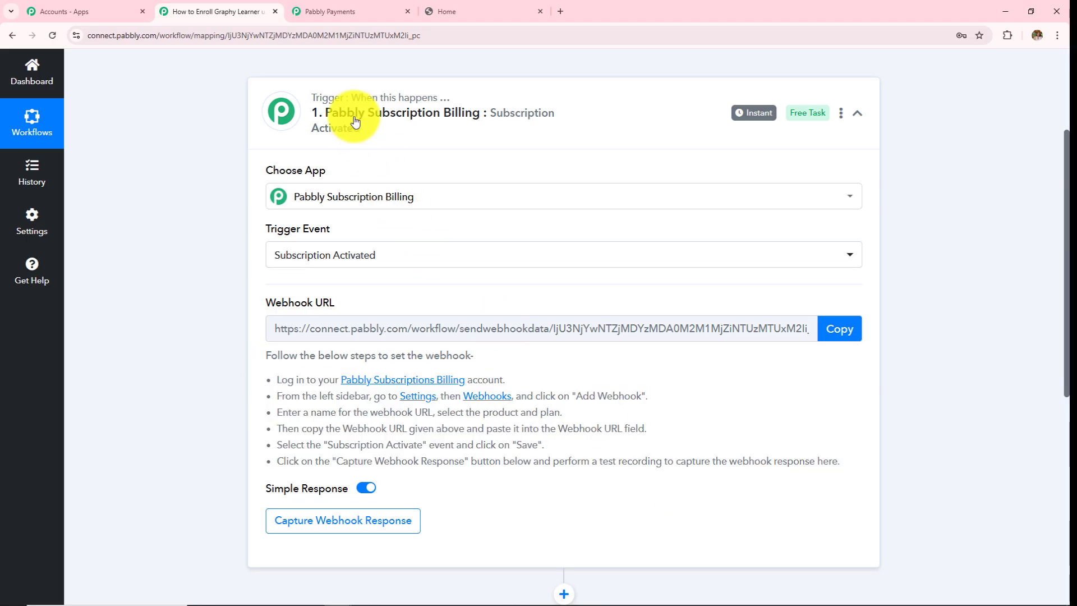
left_click_drag(268, 379, 613, 475)
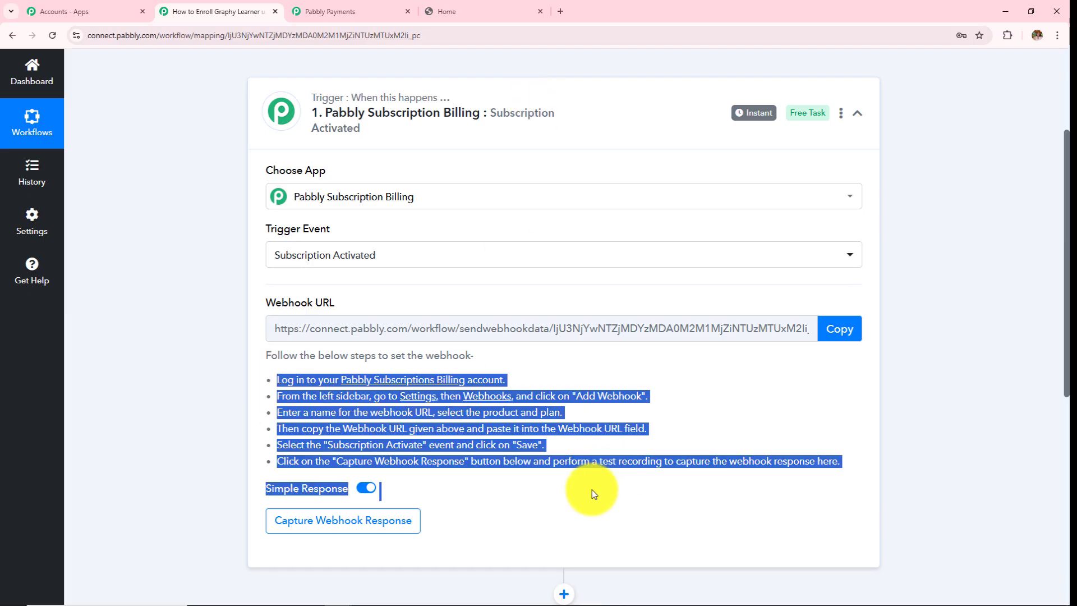
left_click(591, 490)
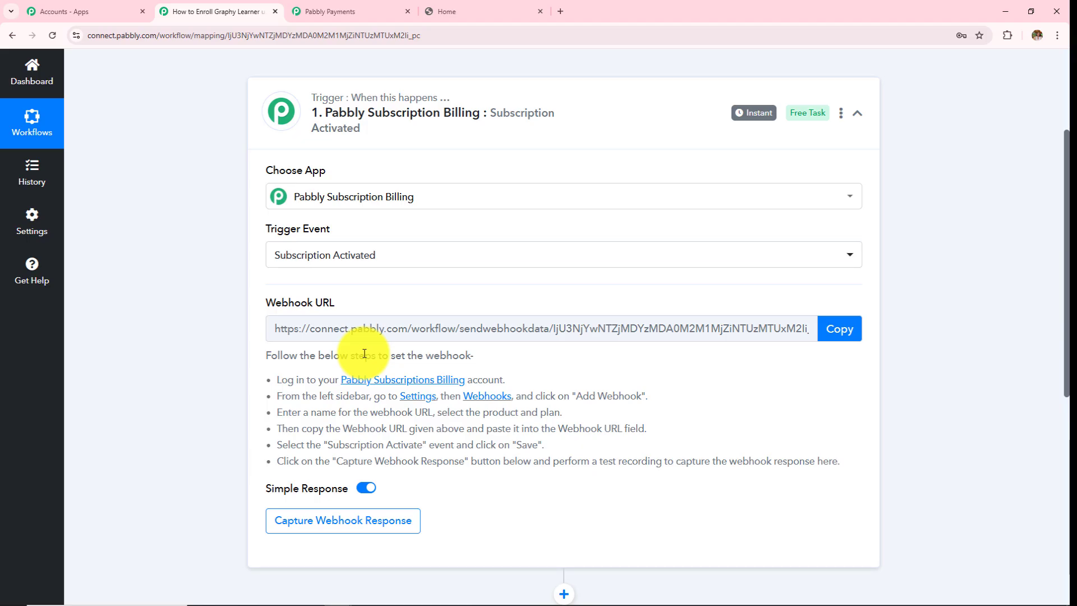
Step: Switch to Pabbly Subscription Billing and start adding a new webhook in its webhook settings
left_click(375, 12)
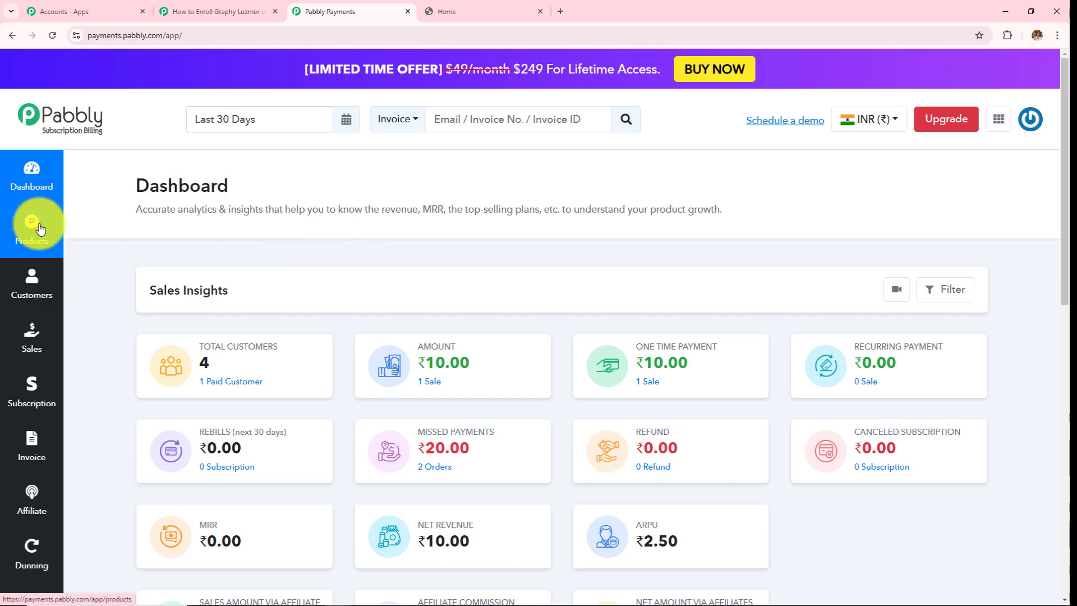
scroll(39, 230, "down", 3)
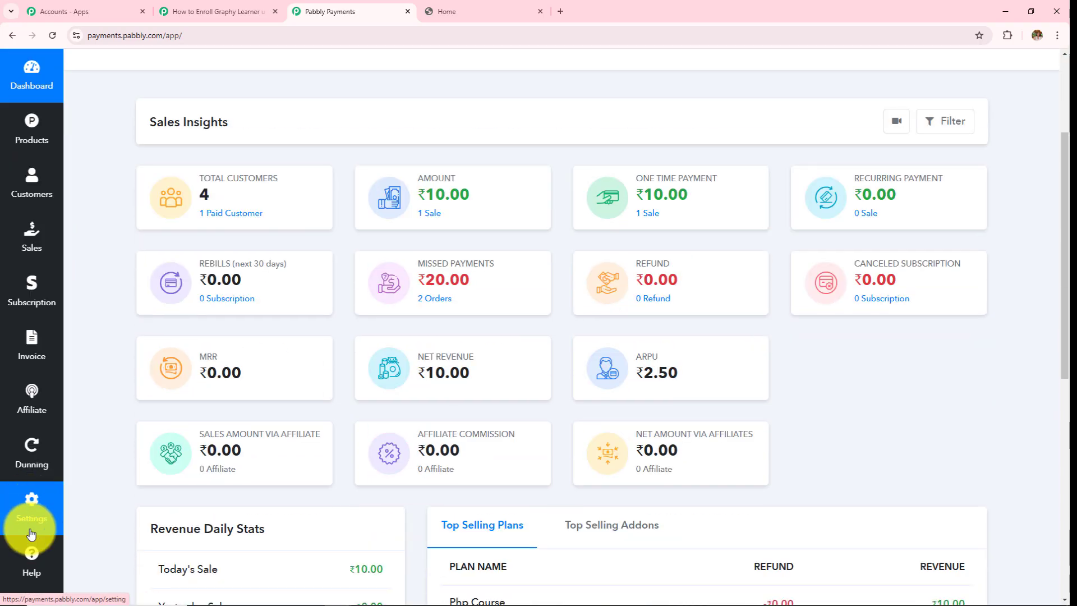
scroll(34, 541, "down", 1)
left_click(31, 518)
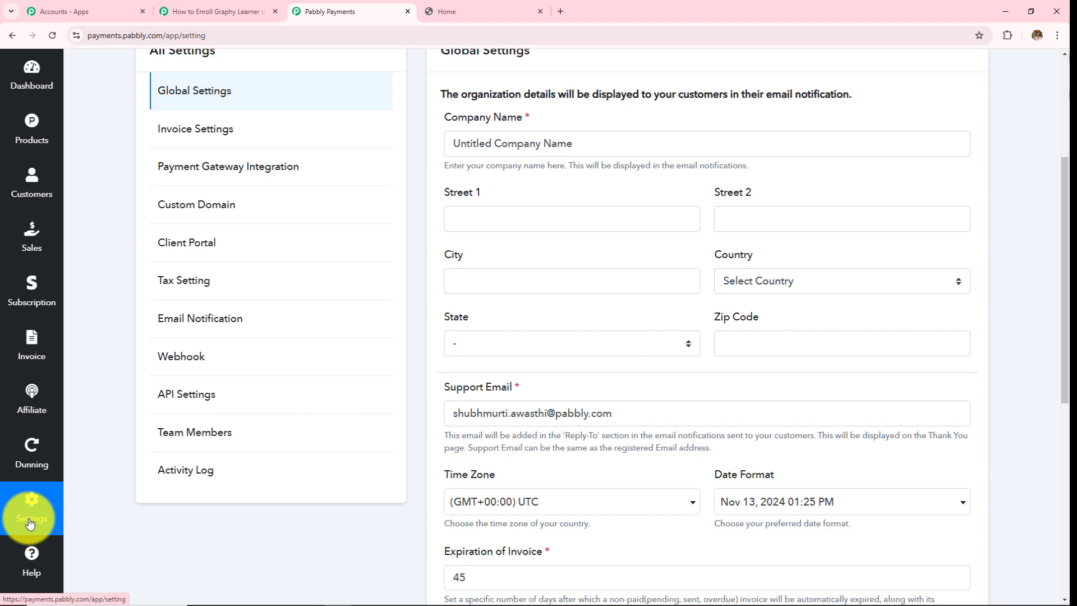
left_click(180, 367)
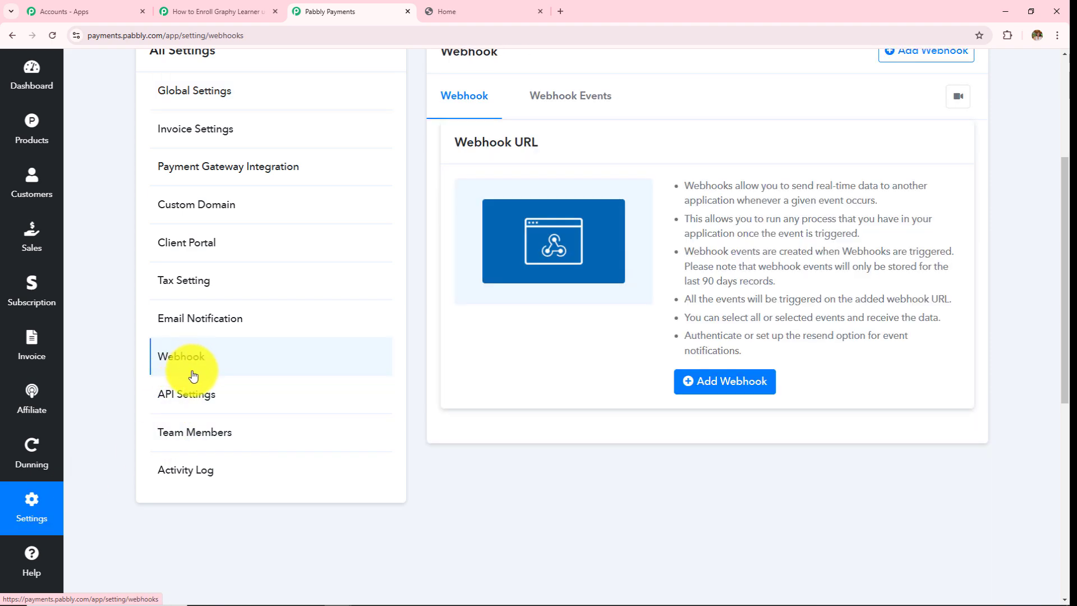
scroll(423, 497, "up", 4)
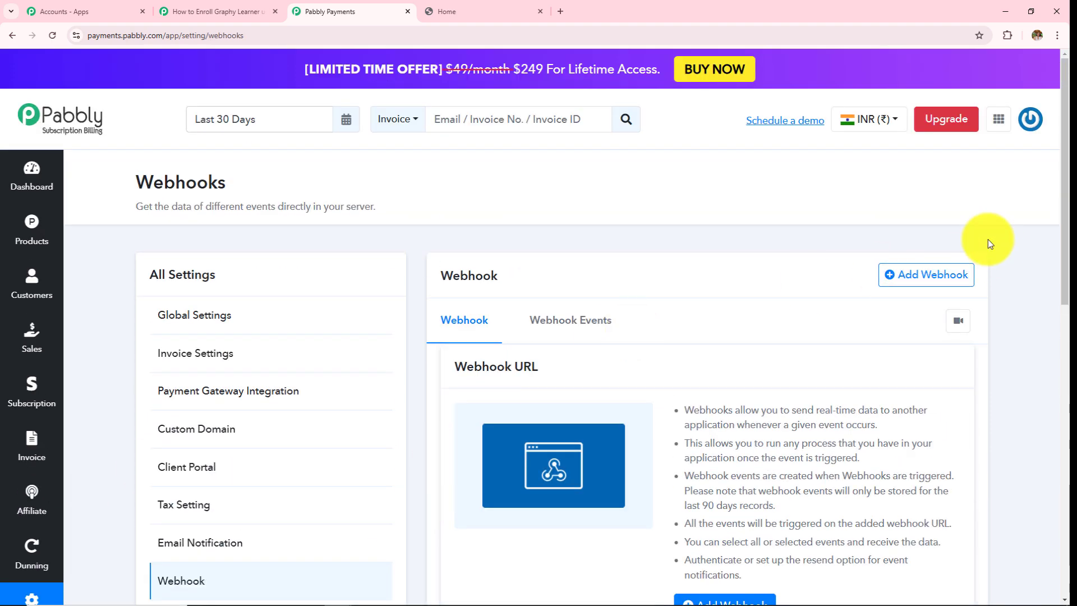
left_click(931, 276)
scroll(765, 312, "down", 1)
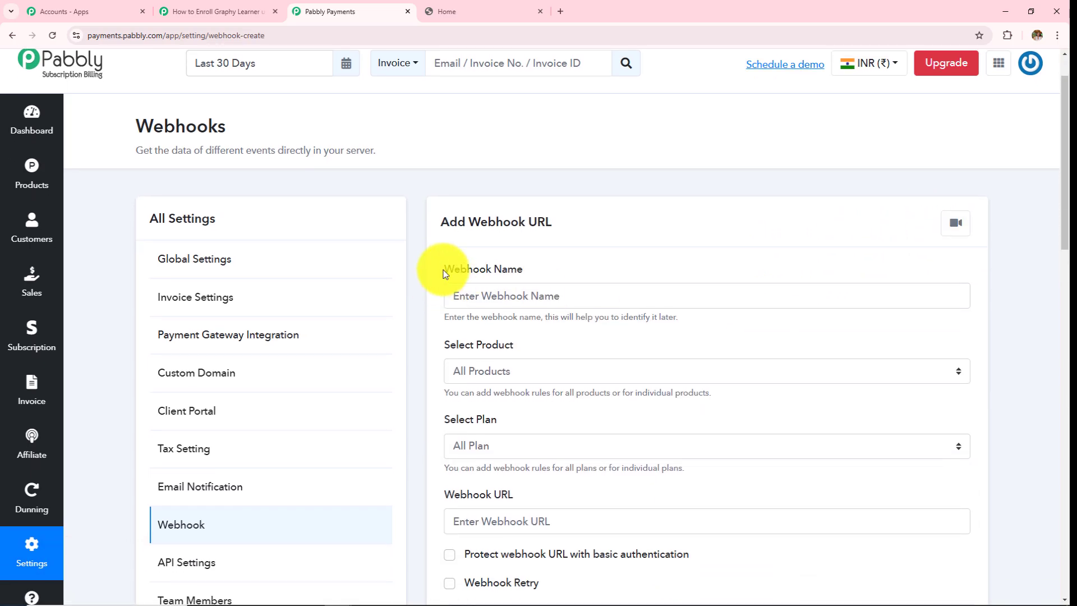
Step: Name the webhook "Testing" and limit it to the Php Course product and the Testing plan
triple_click(505, 271)
left_click(519, 298)
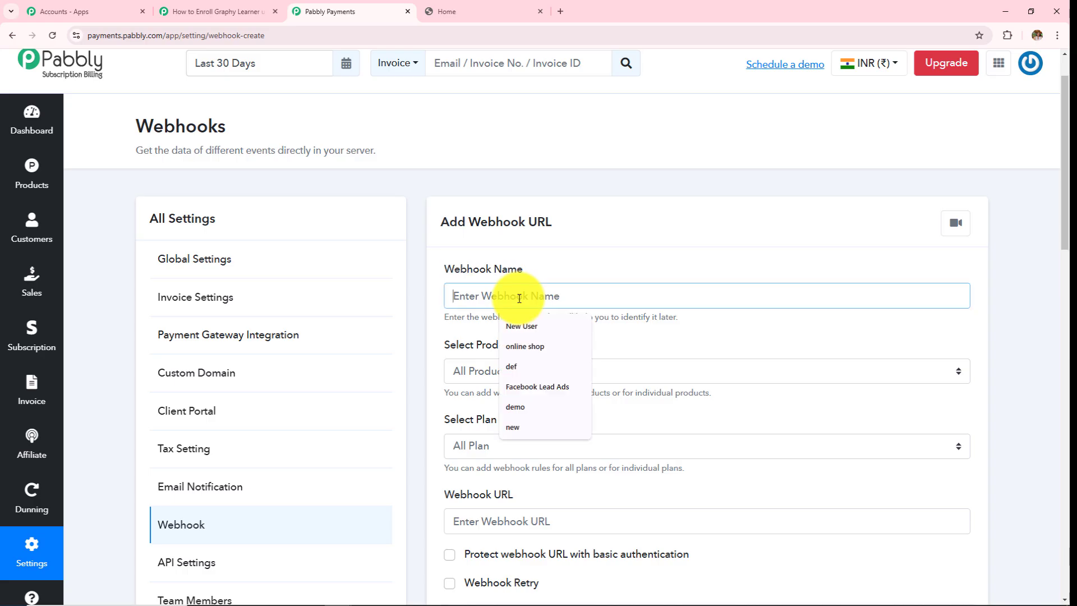
type("Testing")
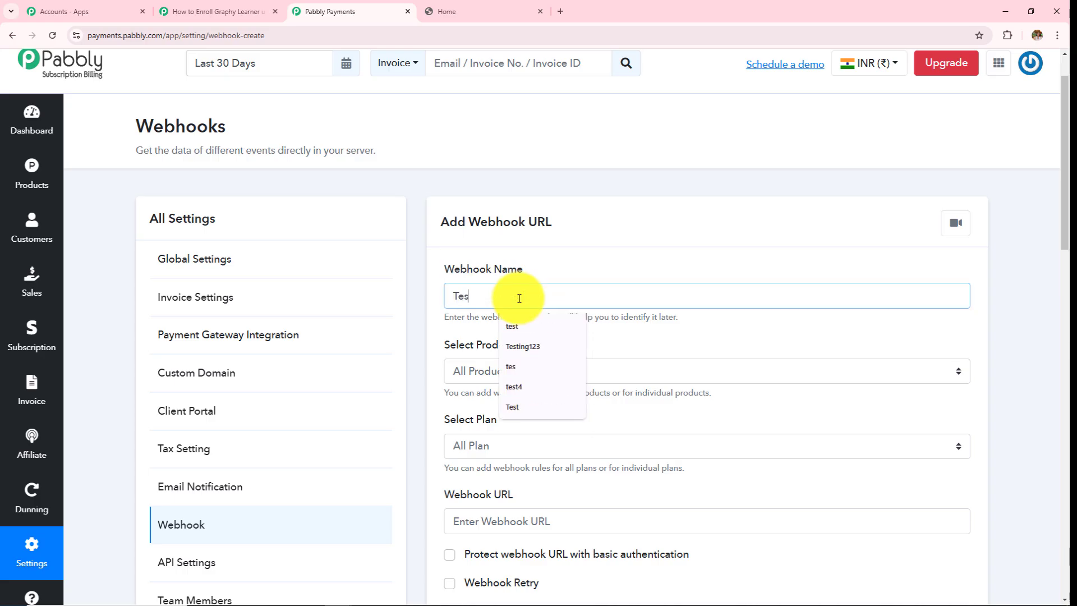
left_click(492, 371)
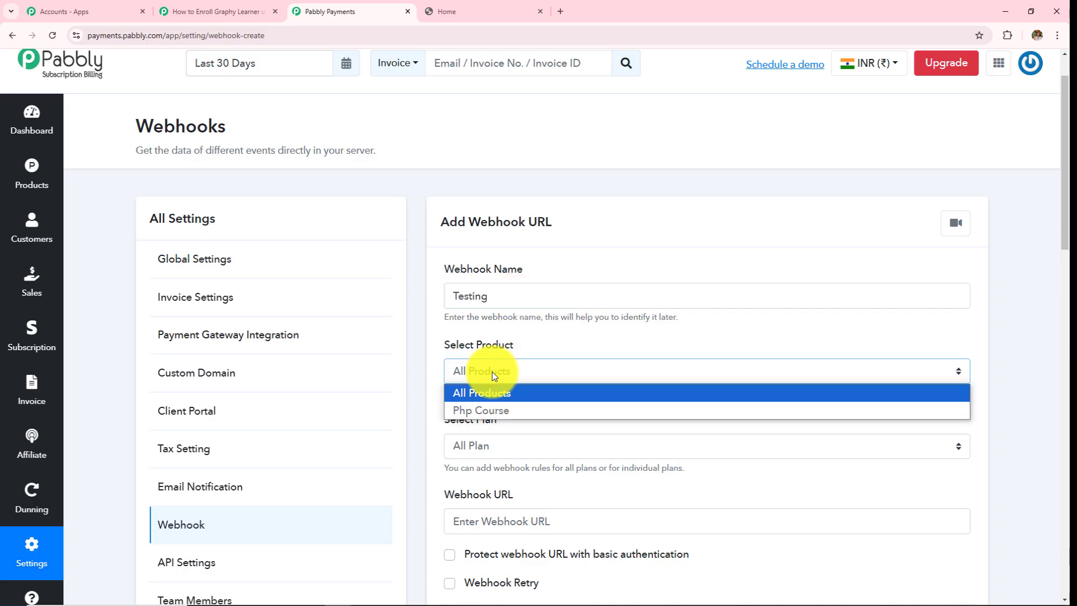
left_click(476, 416)
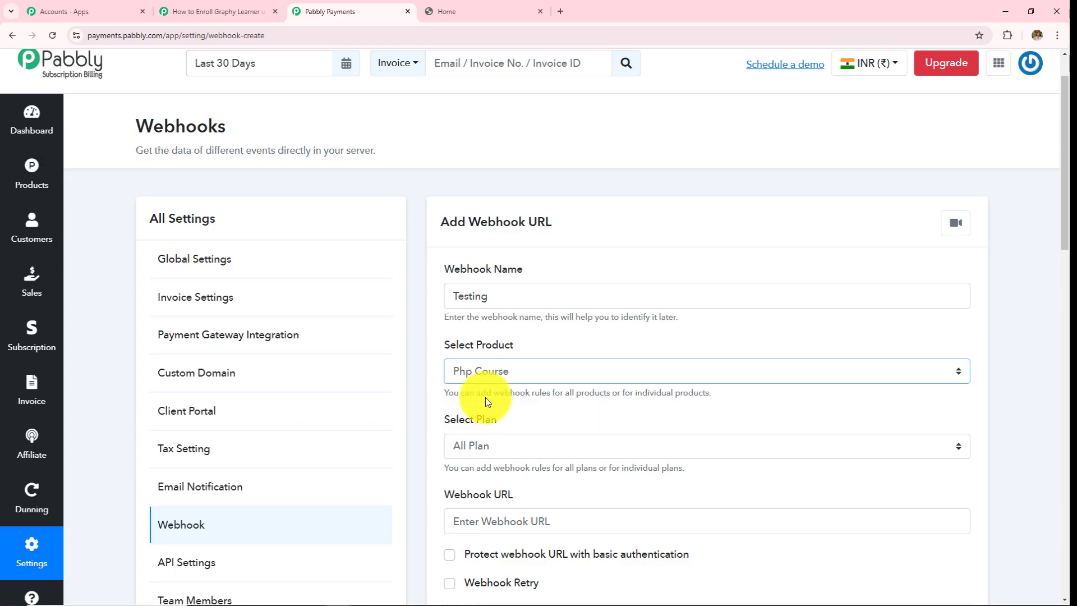
scroll(564, 397, "down", 3)
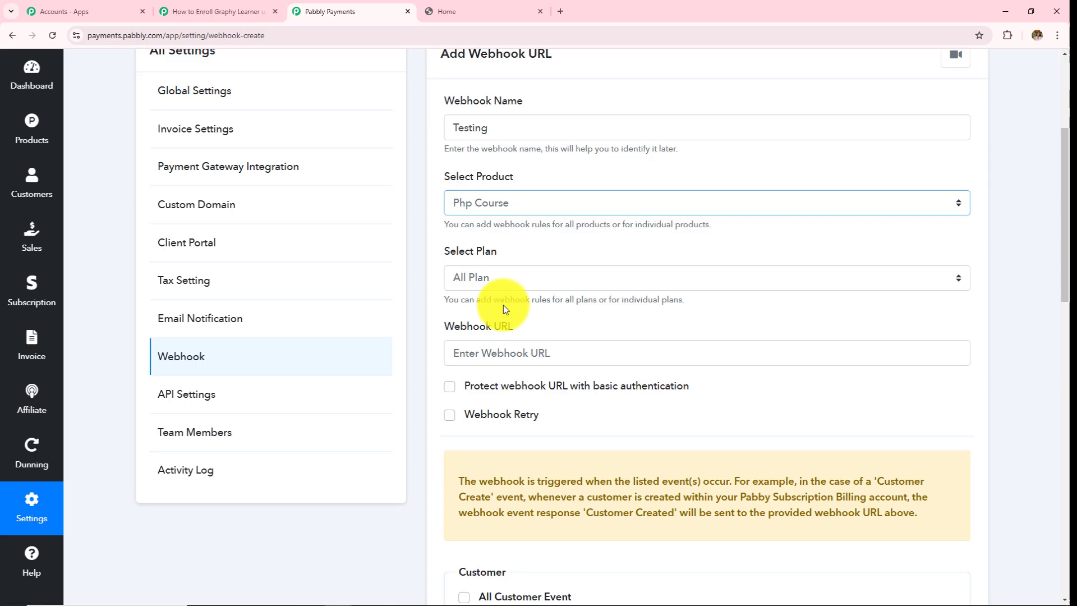
left_click(496, 277)
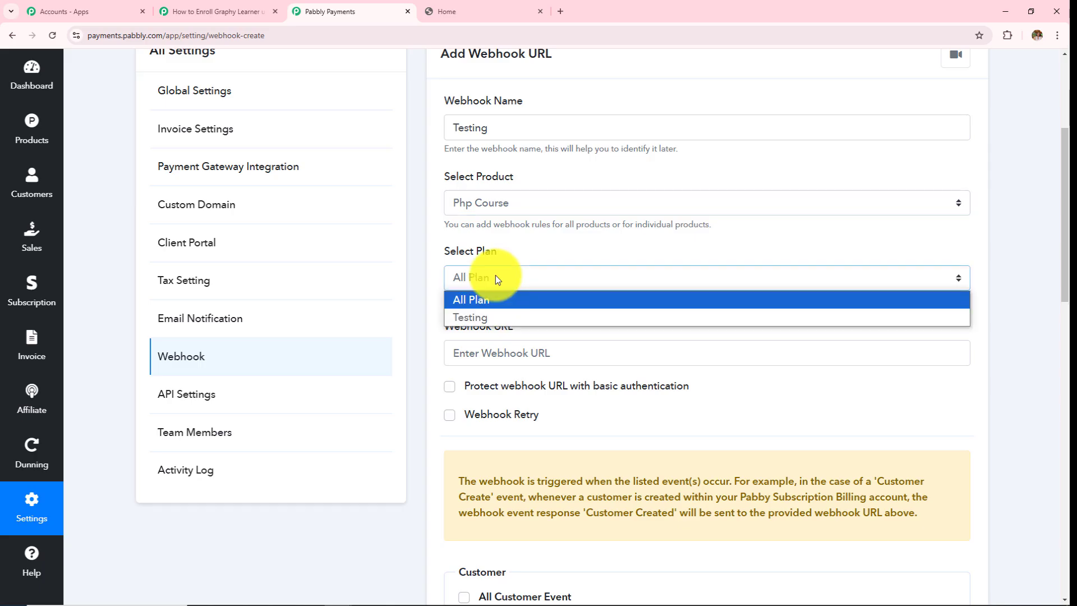
left_click(472, 320)
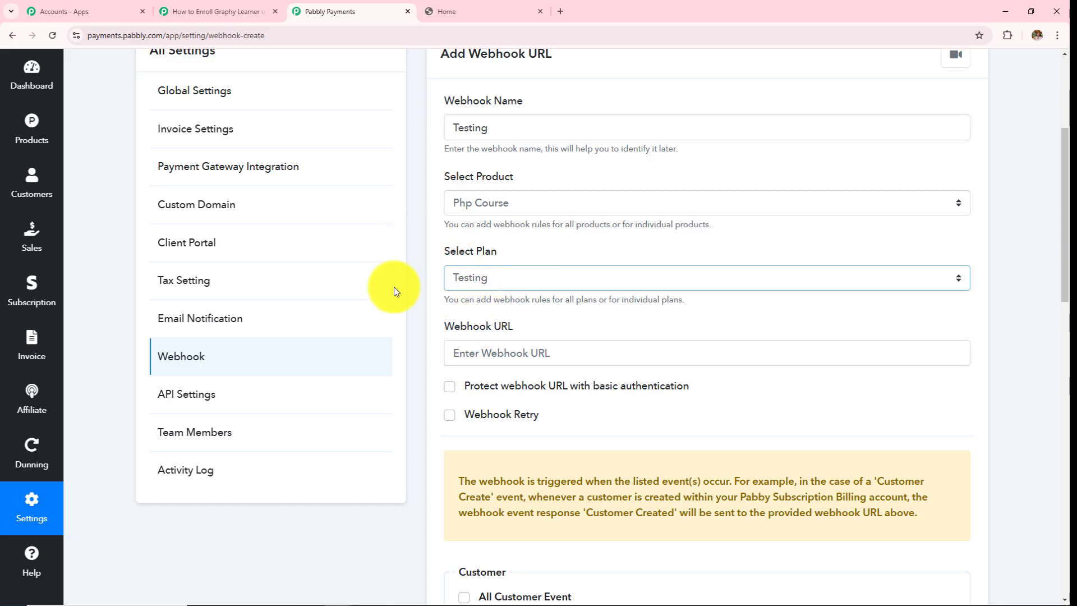
Step: Copy the webhook URL from the Pabbly Connect trigger and paste it as the new webhook's URL in Pabbly Subscription Billing
left_click(498, 351)
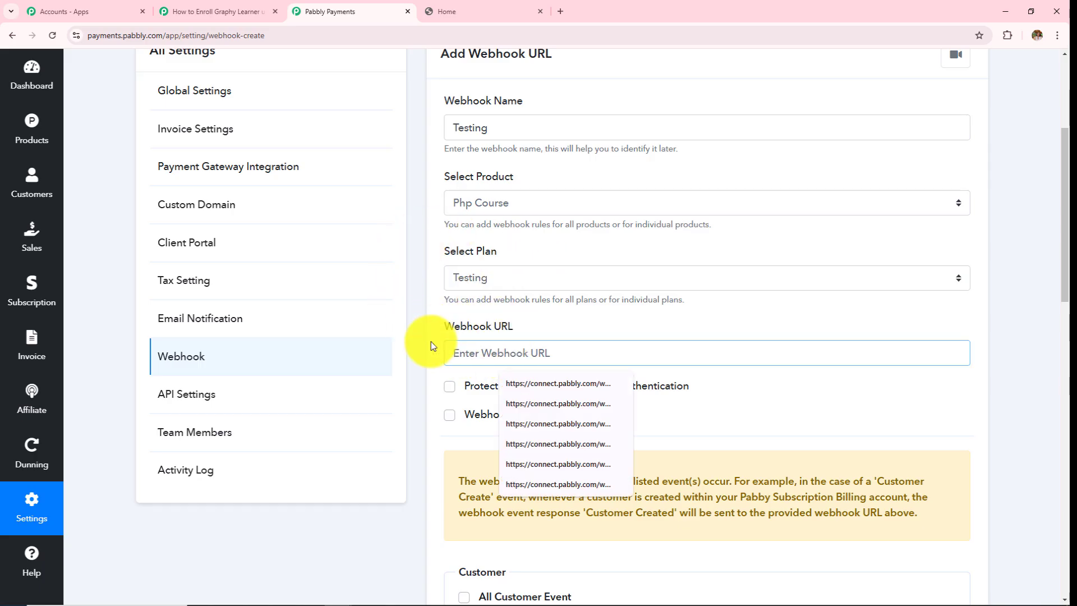
left_click(211, 8)
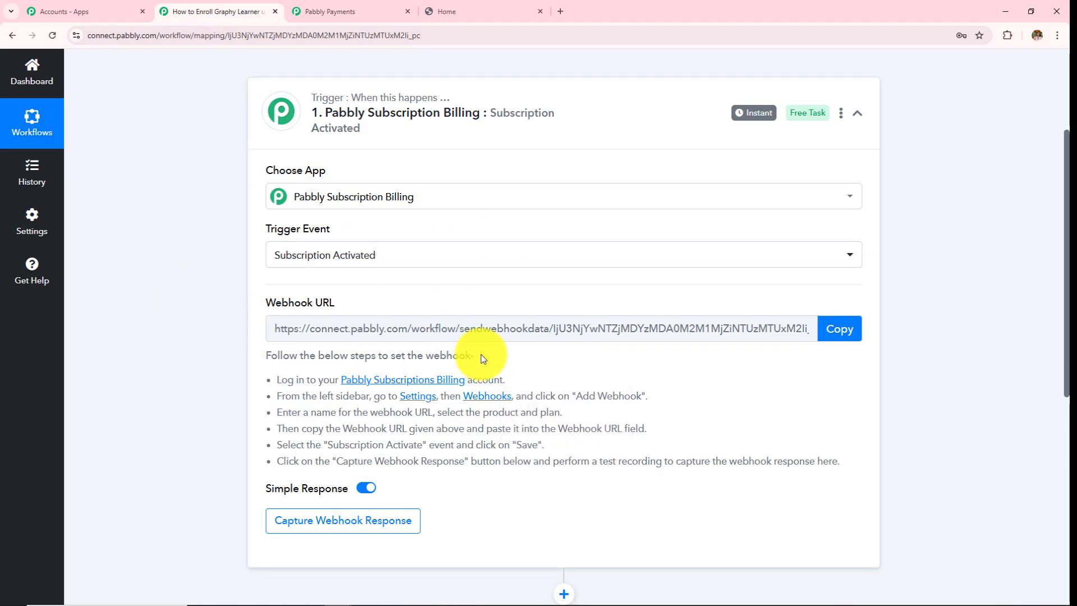
left_click(855, 330)
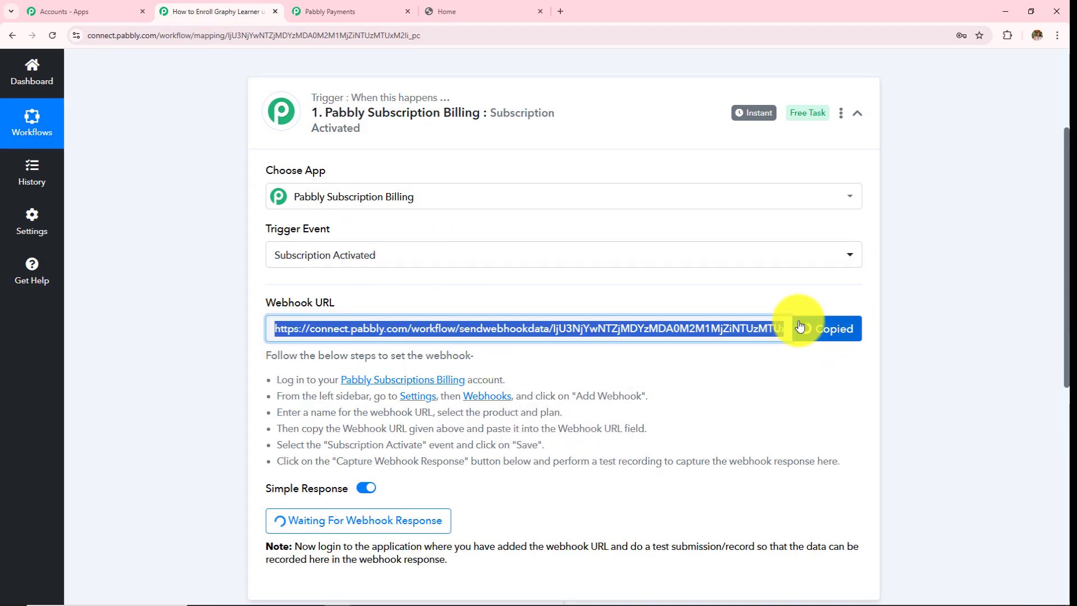
left_click(325, 13)
left_click(509, 352)
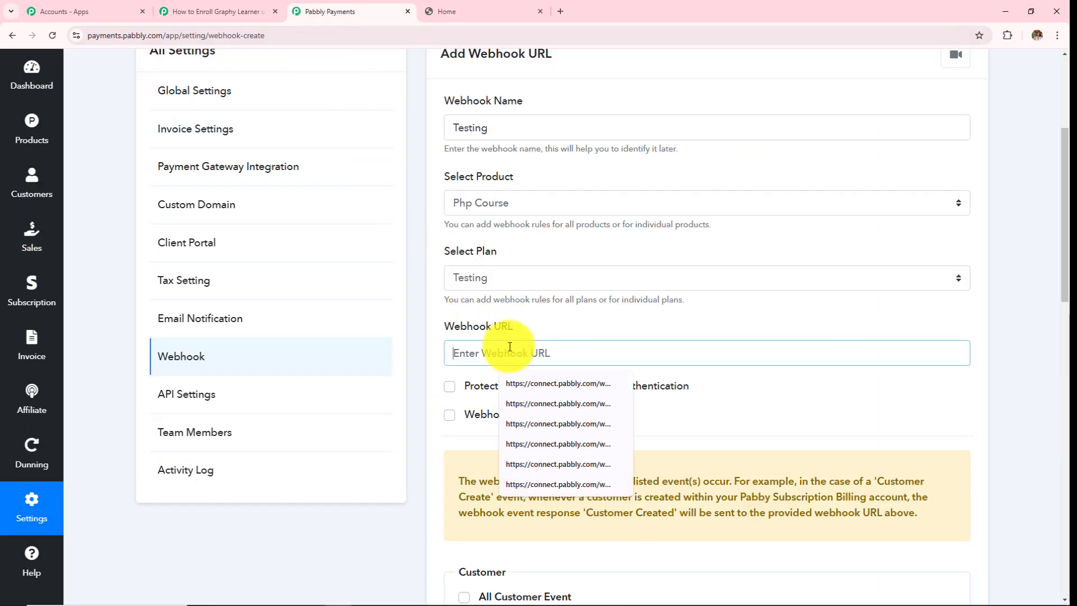
key("ctrl+v")
Step: Enable the Subscription Activate event for the webhook, save it and dismiss the confirmation
scroll(614, 420, "down", 4)
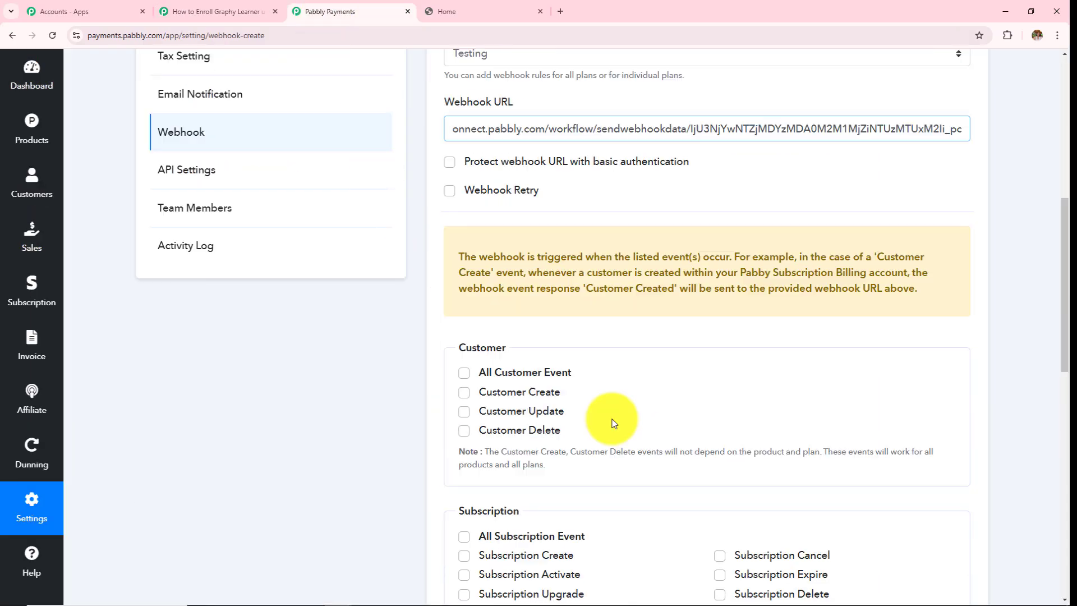
scroll(614, 421, "down", 2)
scroll(509, 403, "down", 2)
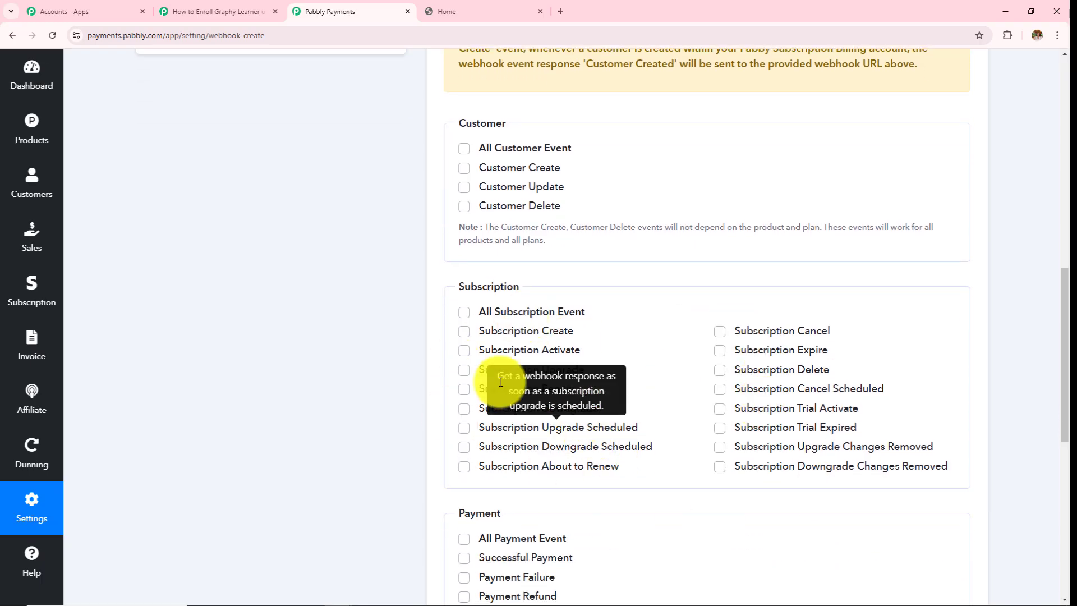
left_click(468, 351)
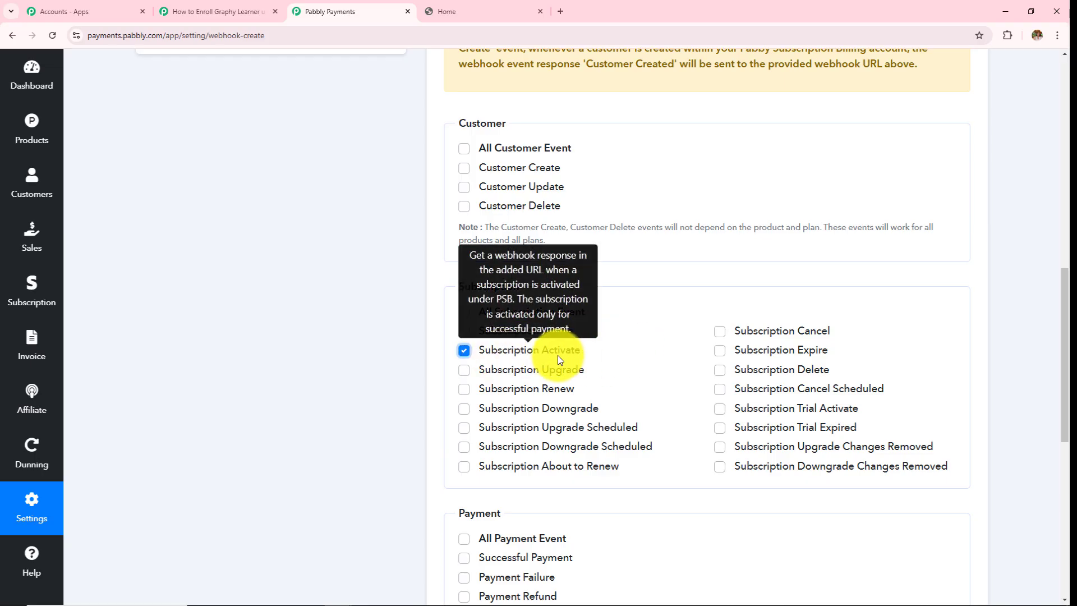
scroll(414, 359, "up", 6)
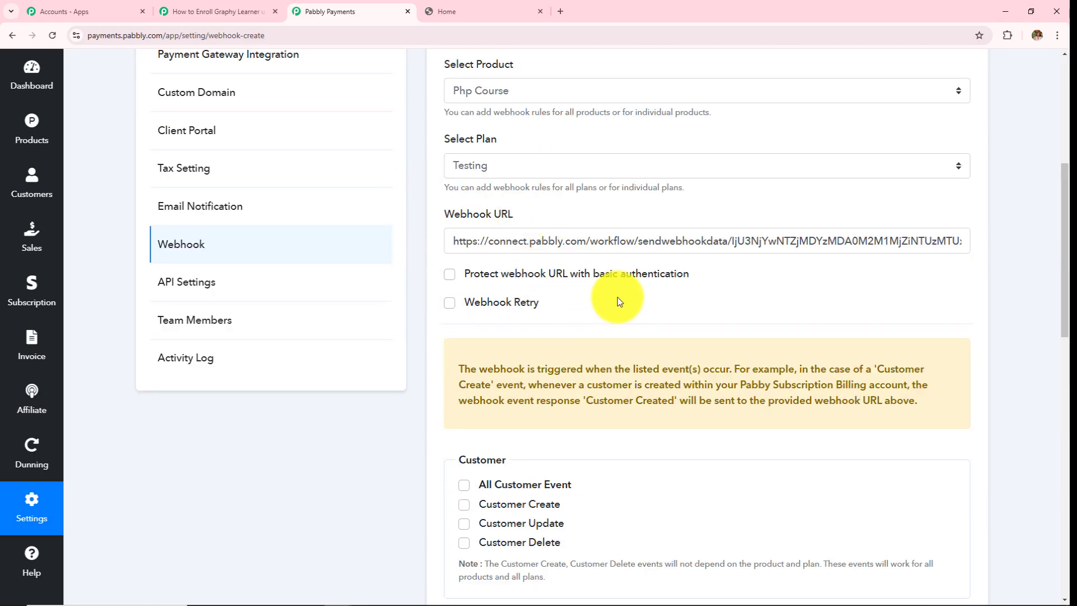
scroll(617, 311, "down", 7)
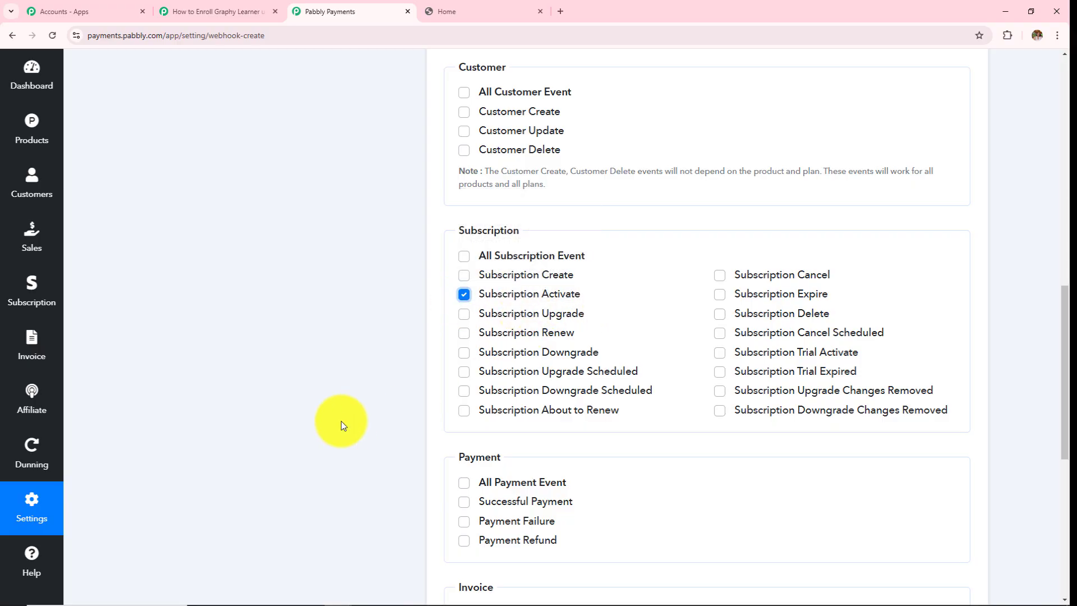
scroll(371, 433, "down", 5)
scroll(370, 433, "down", 3)
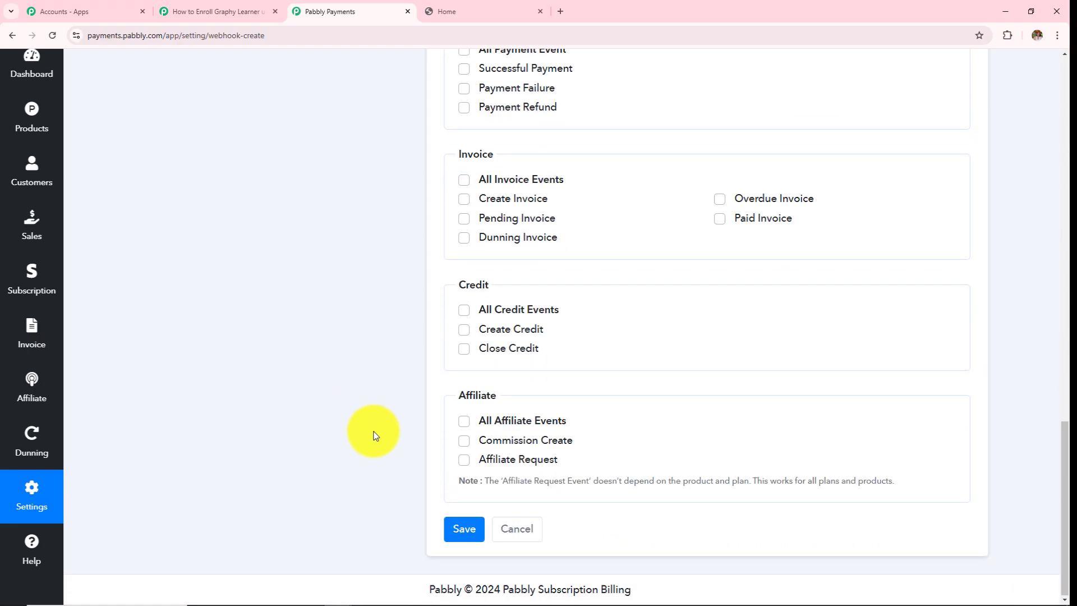
left_click(466, 532)
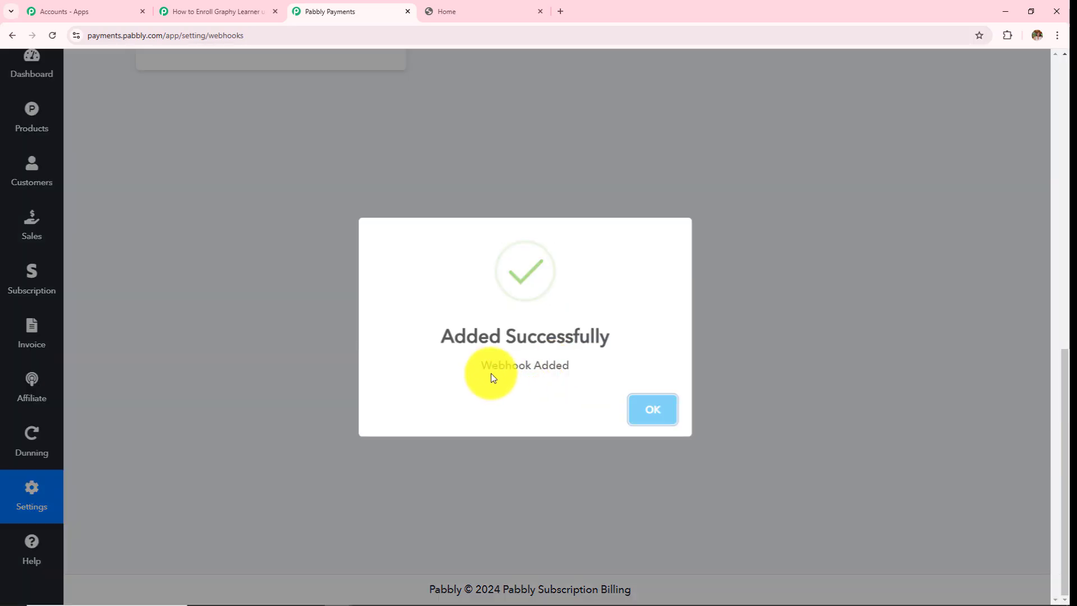
left_click(651, 422)
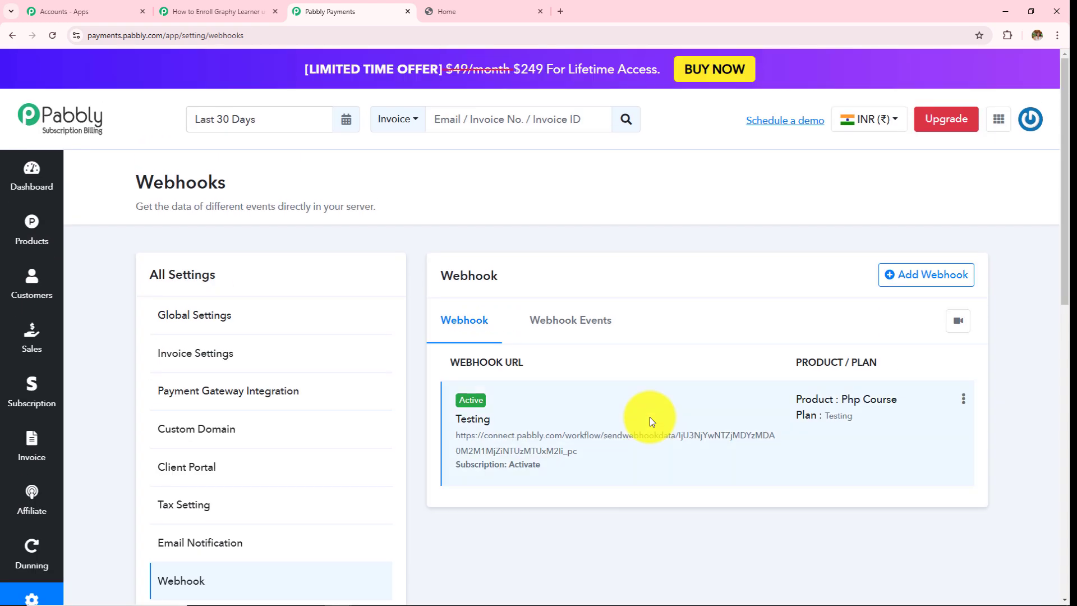
Step: Return to the Pabbly Connect workflow and start recapturing the trigger's webhook response
left_click(222, 10)
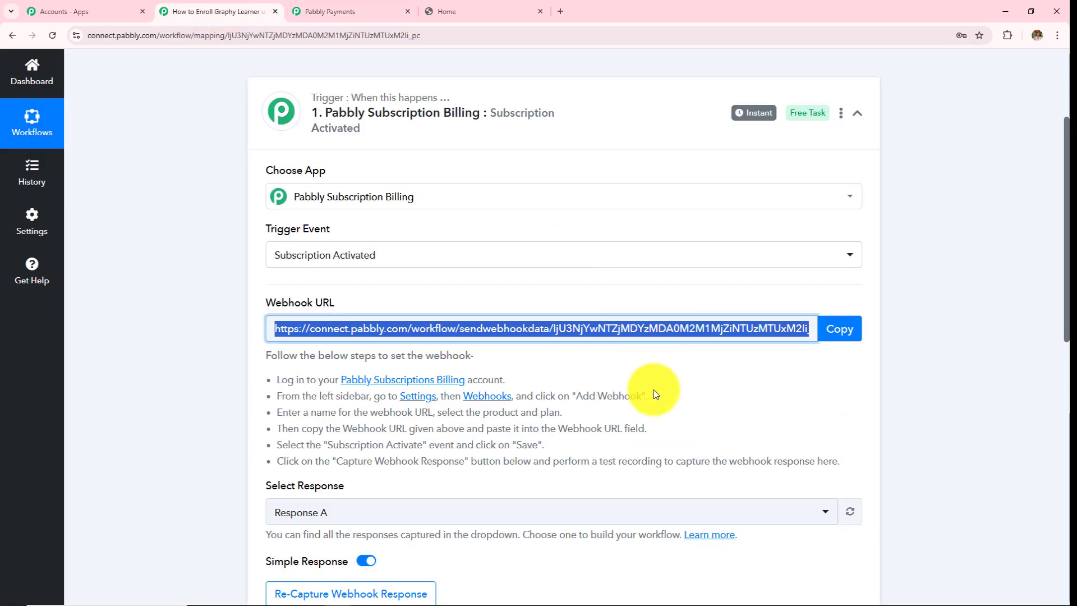
scroll(653, 396, "down", 3)
scroll(663, 460, "down", 3)
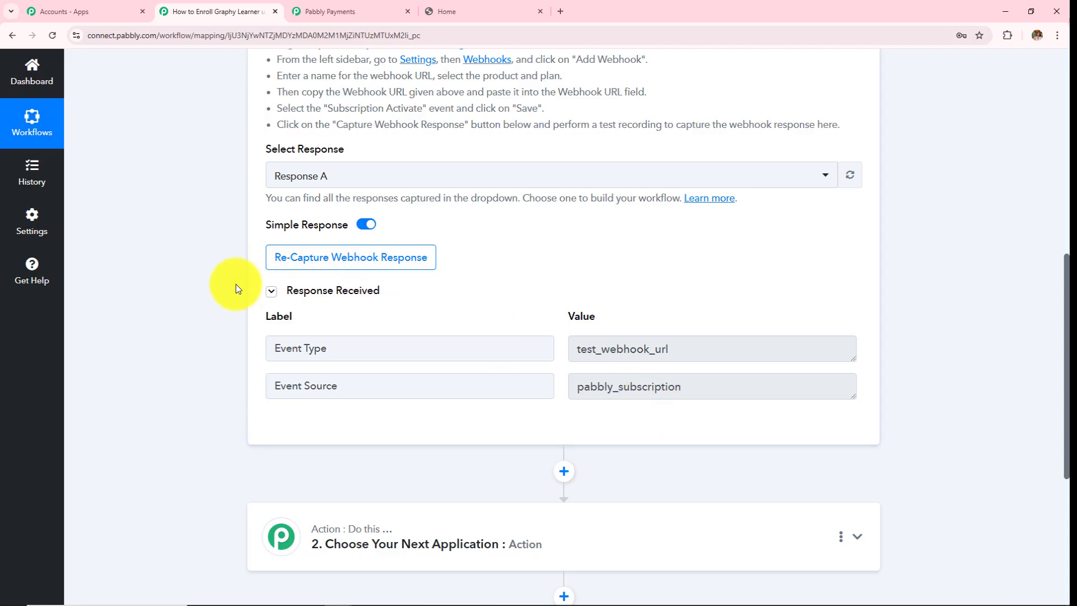
left_click(356, 261)
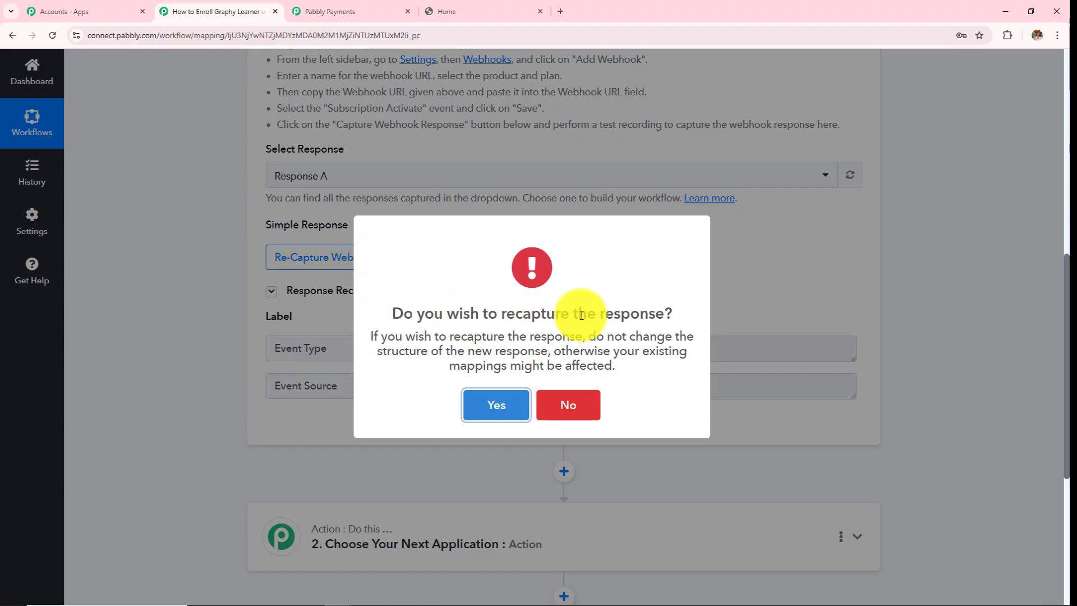
left_click(491, 407)
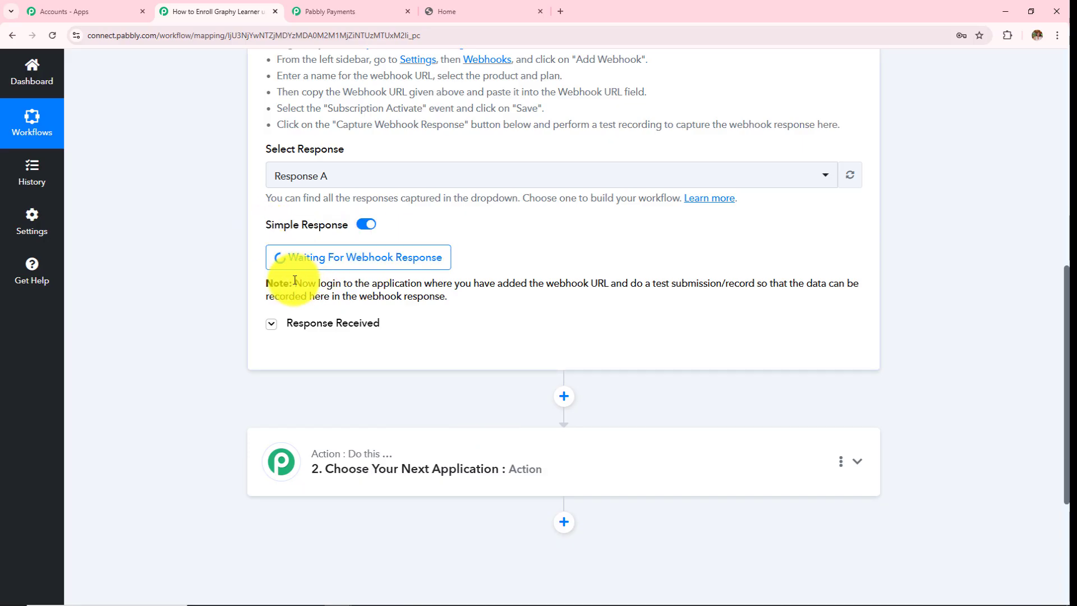
Step: Read the note about making a test submission and review the trigger's webhook setup instructions
left_click_drag(295, 280, 452, 323)
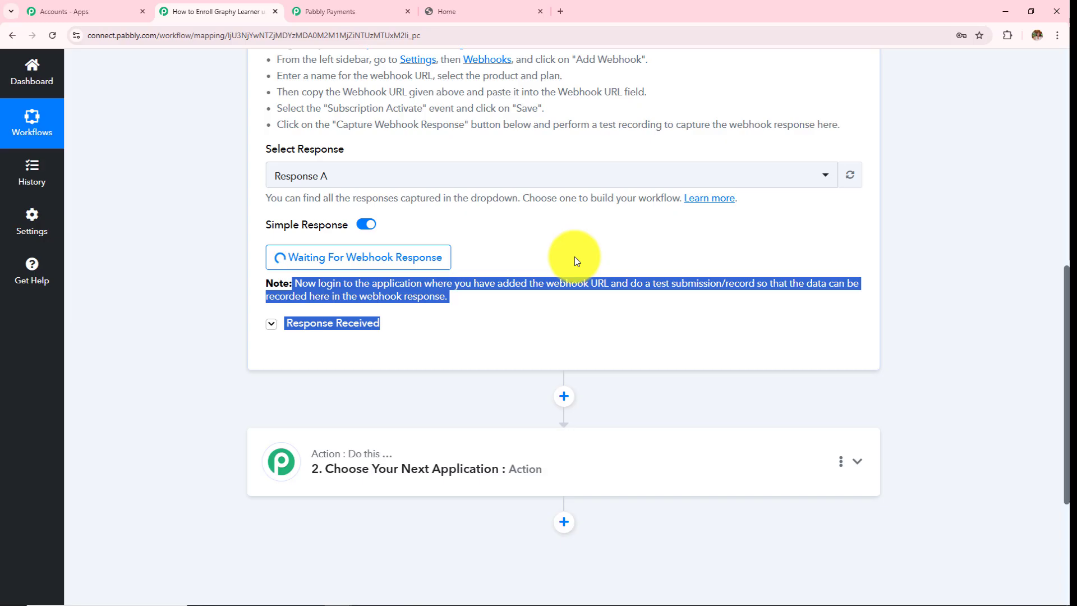
scroll(574, 257, "up", 4)
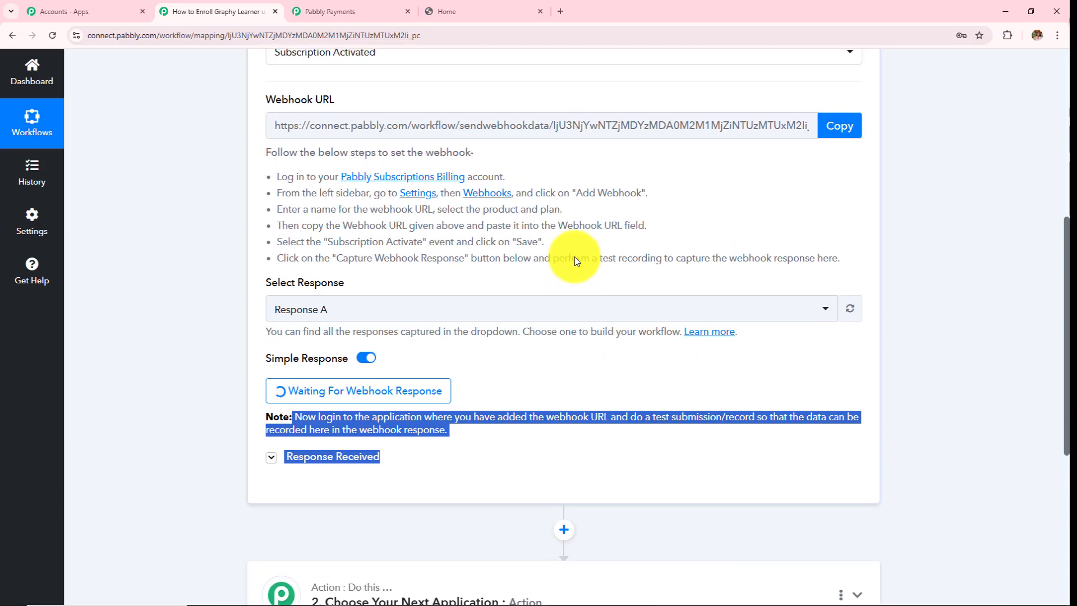
scroll(575, 257, "down", 4)
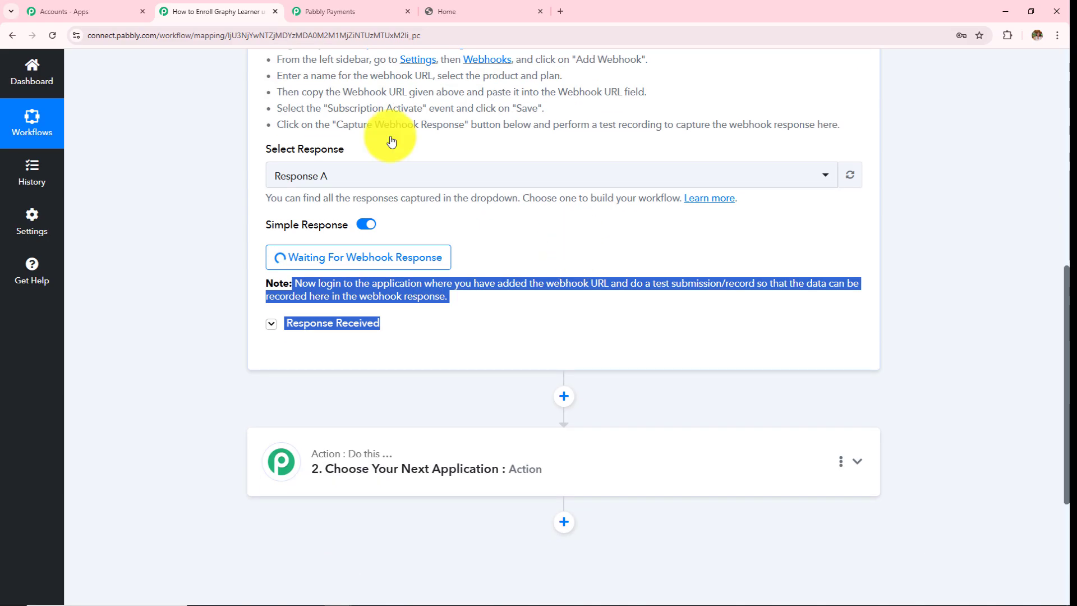
scroll(442, 320, "up", 4)
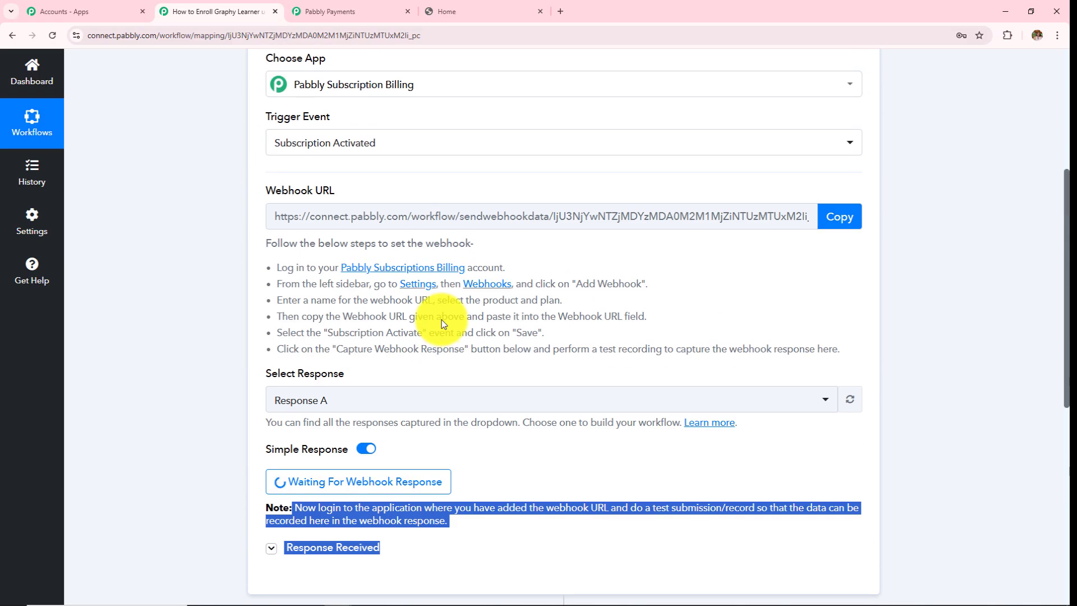
scroll(379, 302, "up", 1)
scroll(379, 303, "up", 1)
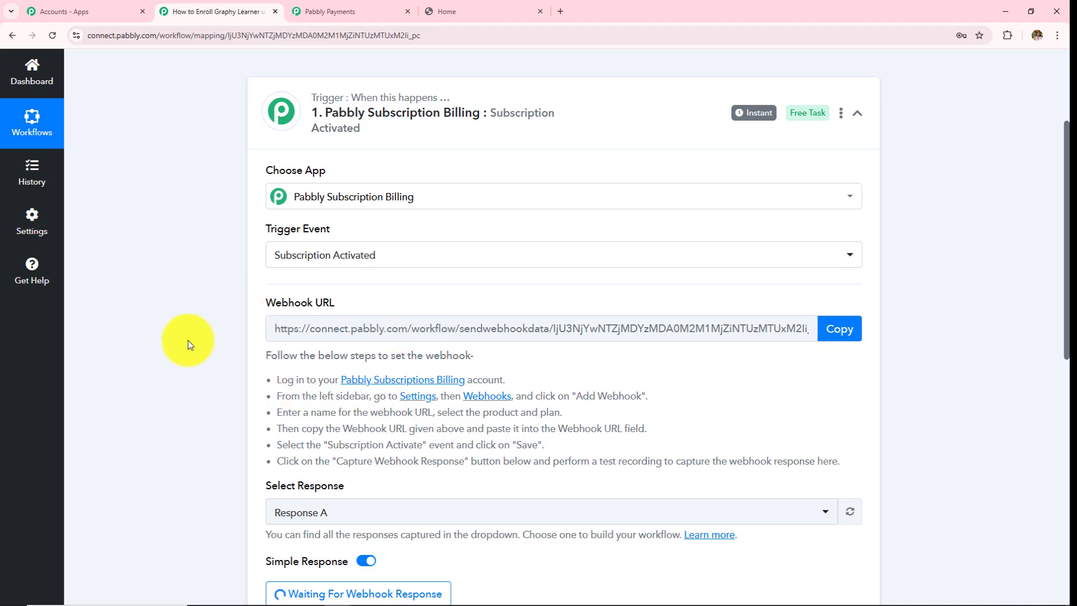
scroll(378, 304, "down", 3)
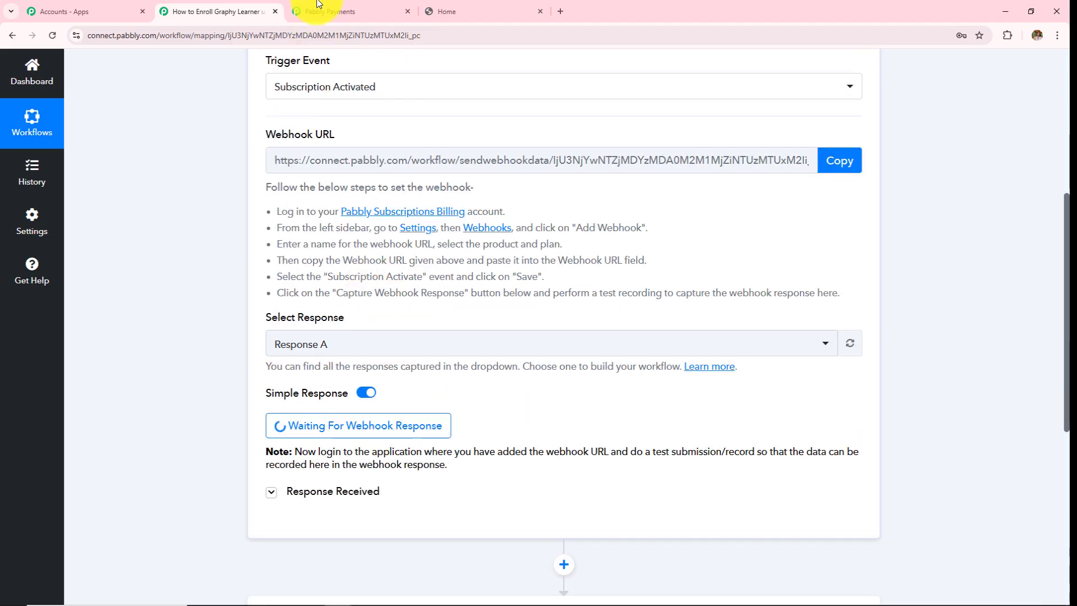
Step: Switch to Pabbly Subscription Billing and open the checkout page of the Php Course product's Testing plan
left_click(322, 12)
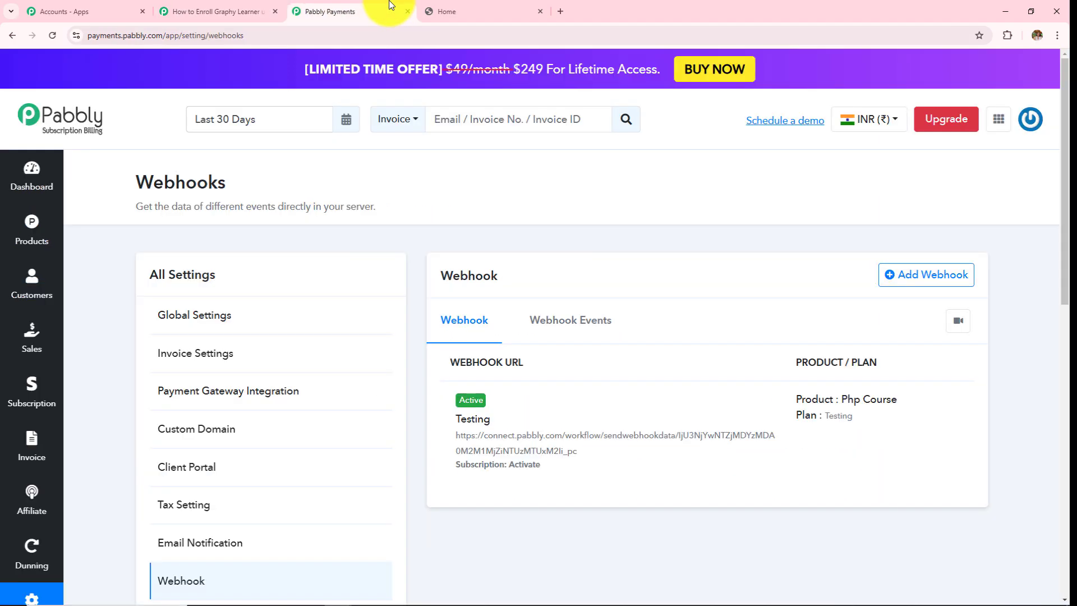
left_click(39, 228)
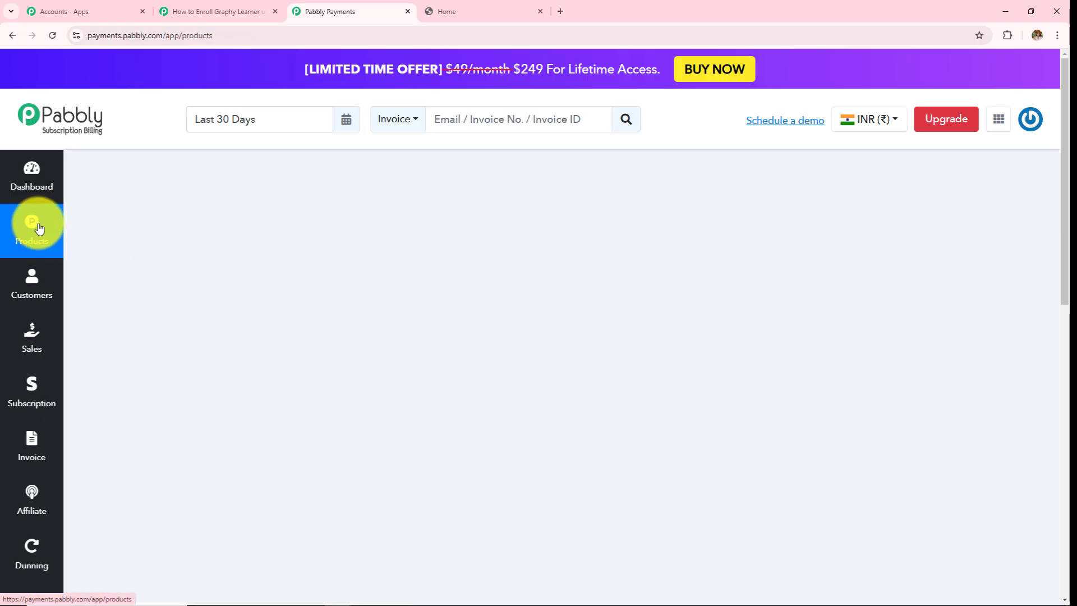
scroll(529, 292, "down", 3)
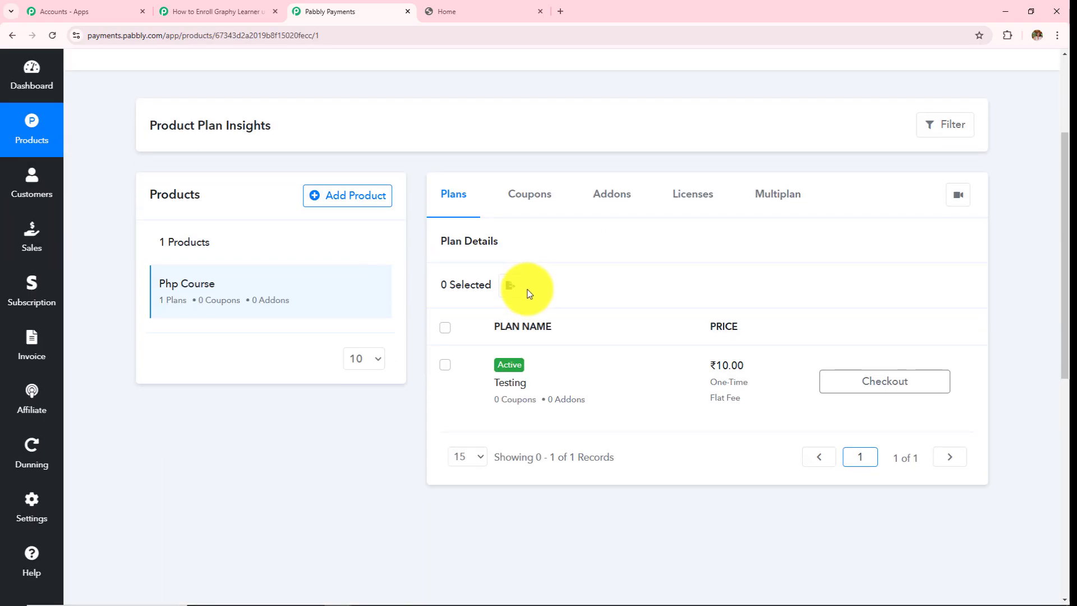
left_click(891, 387)
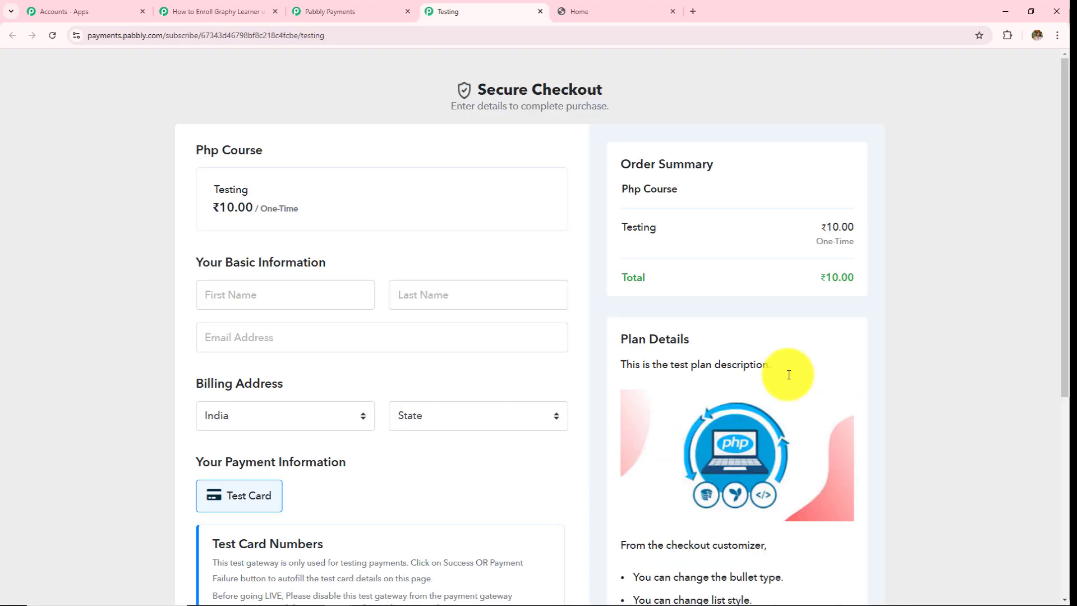
Step: Examine the checkout page's customer details, billing address, test card section and order completion area
scroll(789, 375, "down", 4)
scroll(789, 375, "up", 4)
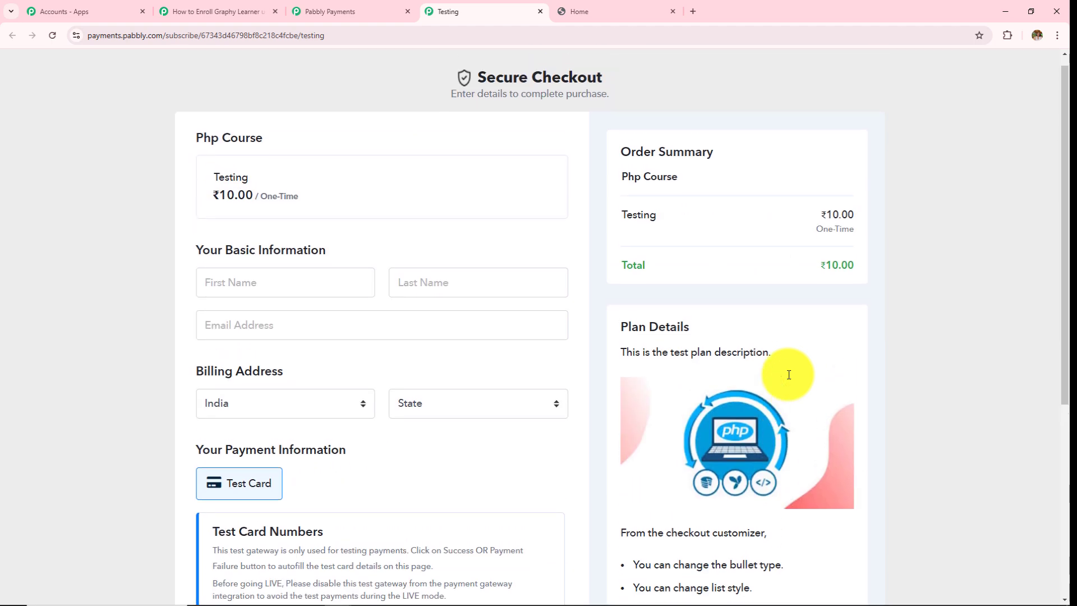
scroll(788, 374, "down", 1)
scroll(789, 375, "down", 5)
scroll(787, 375, "up", 5)
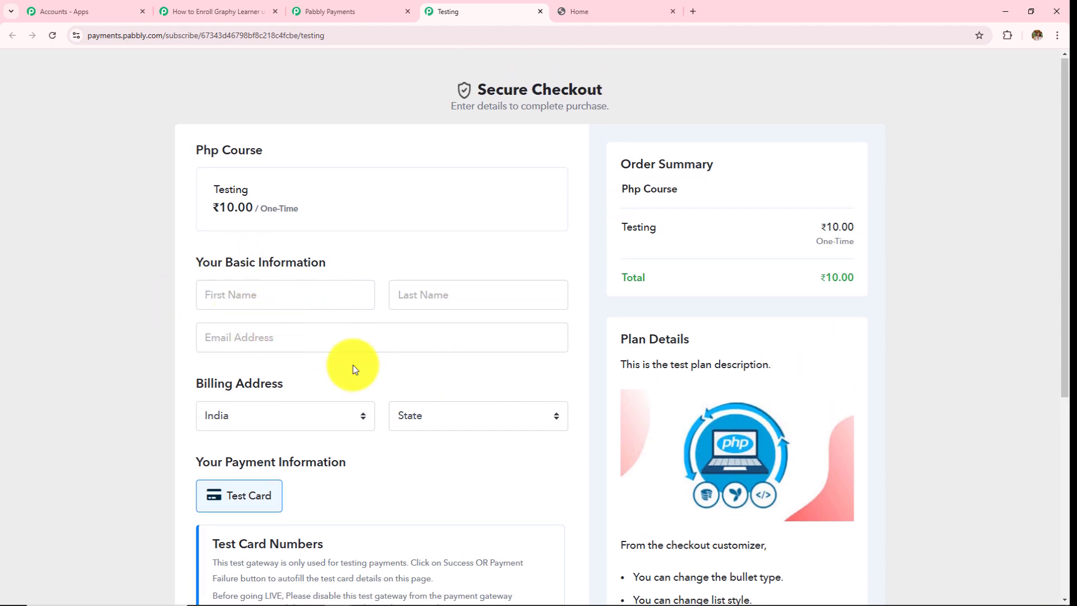
scroll(377, 375, "down", 1)
scroll(376, 376, "down", 2)
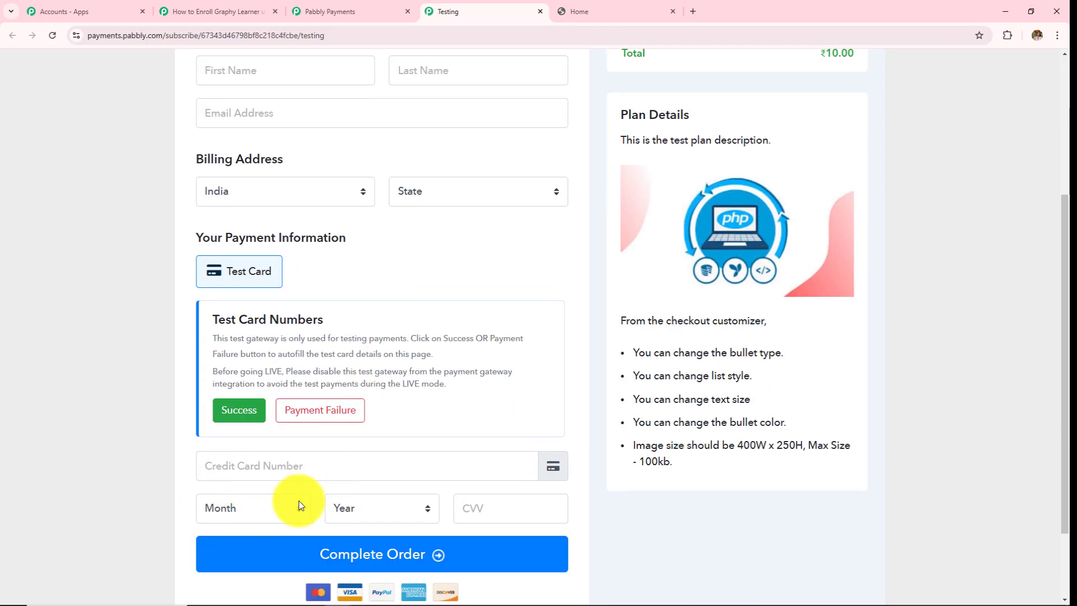
scroll(303, 504, "down", 1)
scroll(308, 503, "down", 1)
scroll(445, 465, "up", 5)
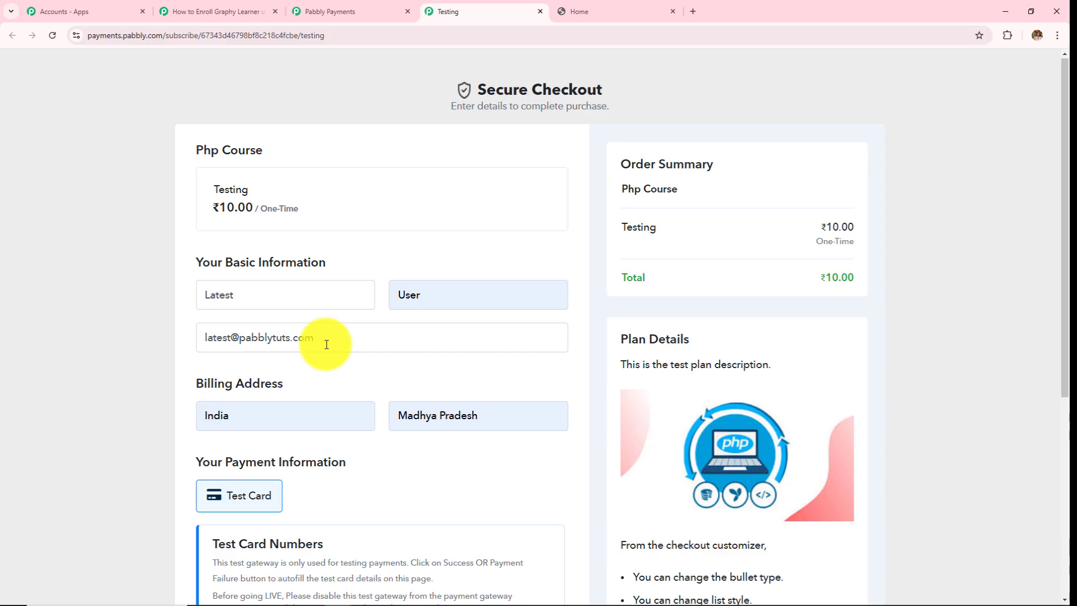
Step: Autofill the card number, expiry date and CVV with the successful-payment test card and complete the order
scroll(327, 344, "down", 3)
scroll(371, 388, "down", 1)
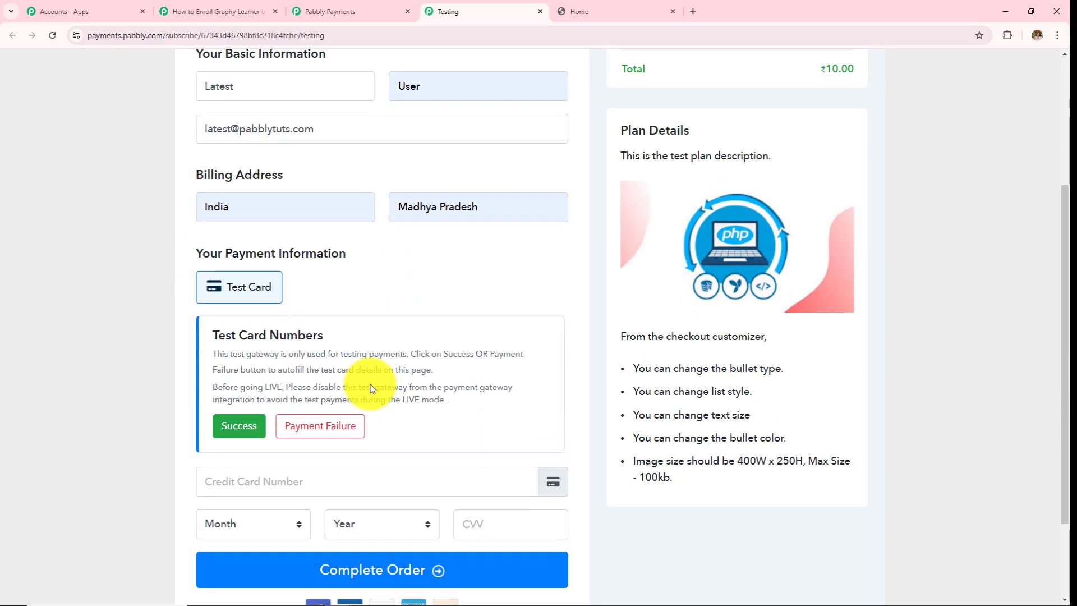
scroll(370, 388, "down", 2)
left_click(228, 317)
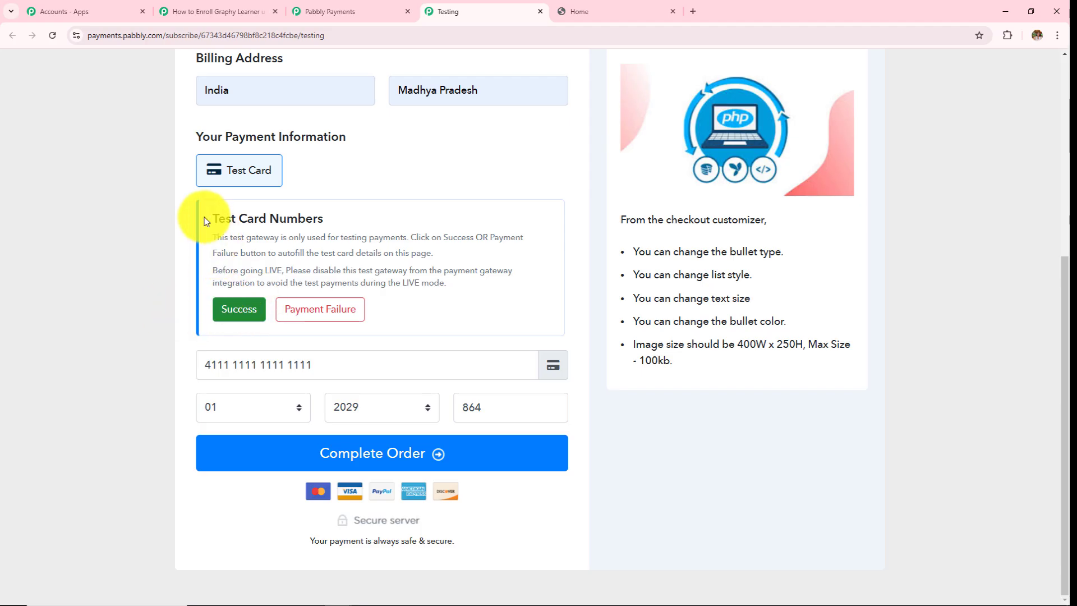
left_click(370, 461)
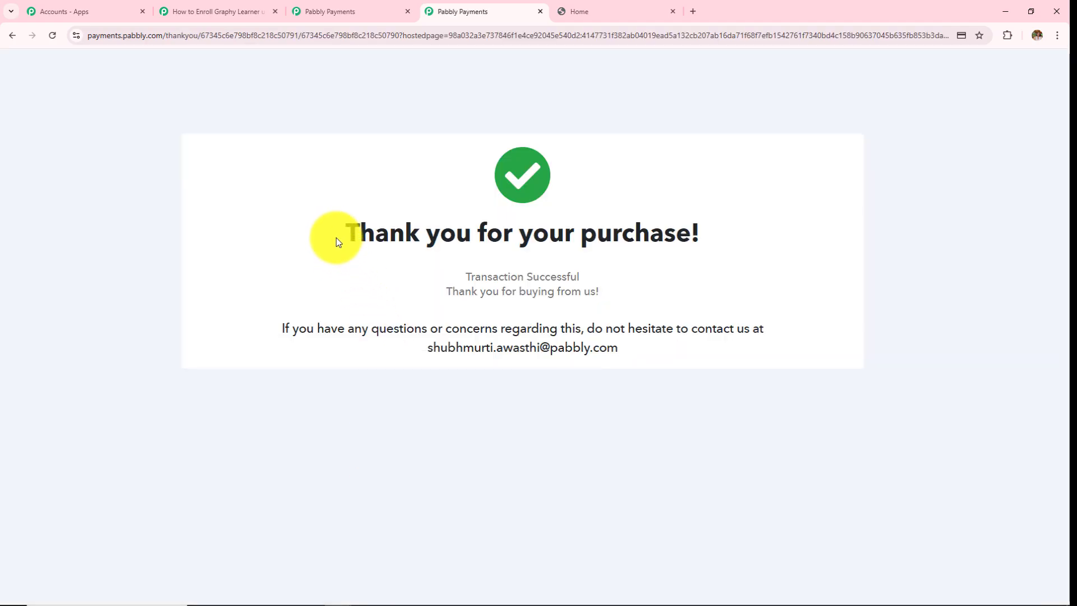
left_click_drag(336, 234, 744, 236)
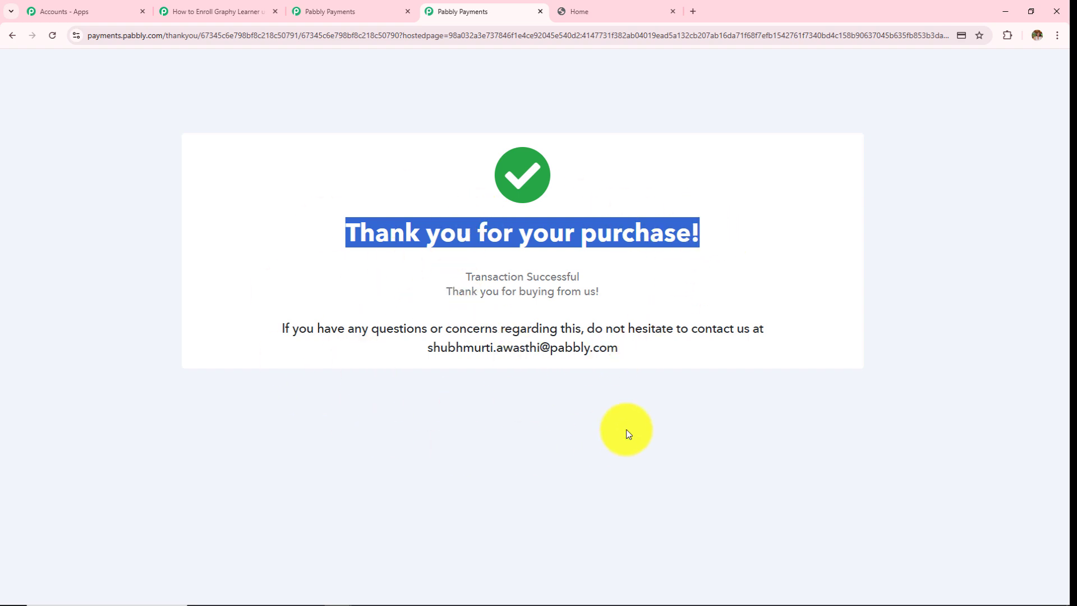
Step: Return to the Pabbly Connect workflow and examine the captured webhook response, especially the customer's first name, last name and e-mail fields
left_click(196, 10)
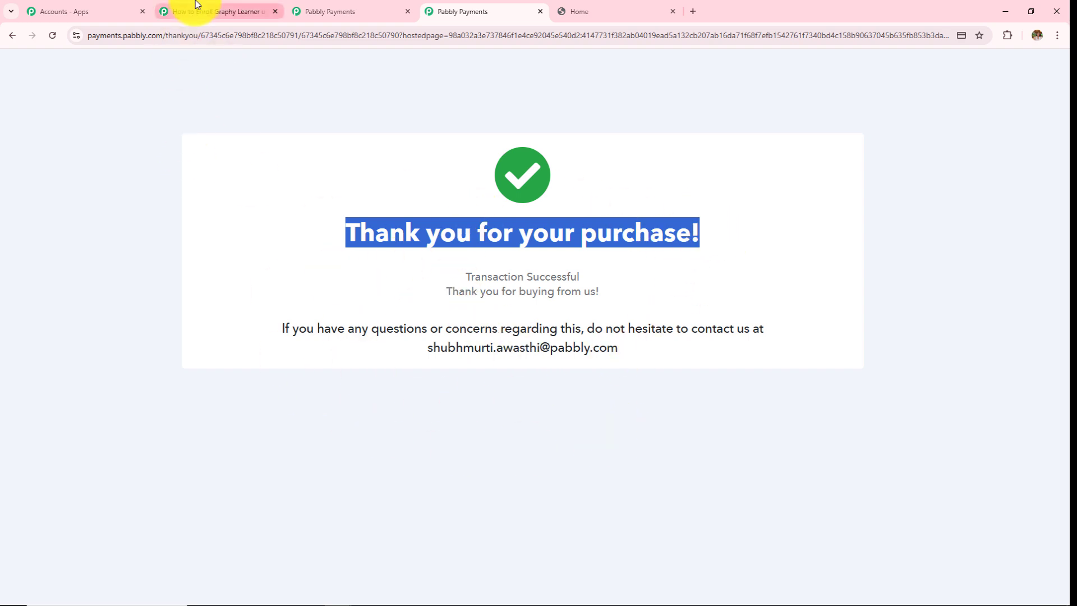
scroll(718, 273, "down", 5)
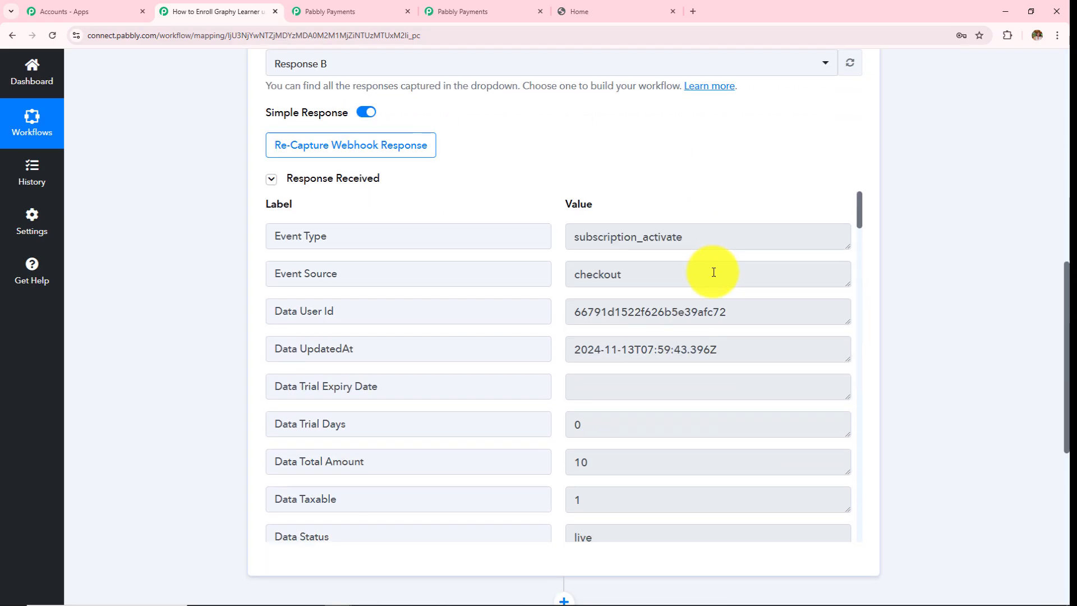
scroll(694, 330, "down", 4)
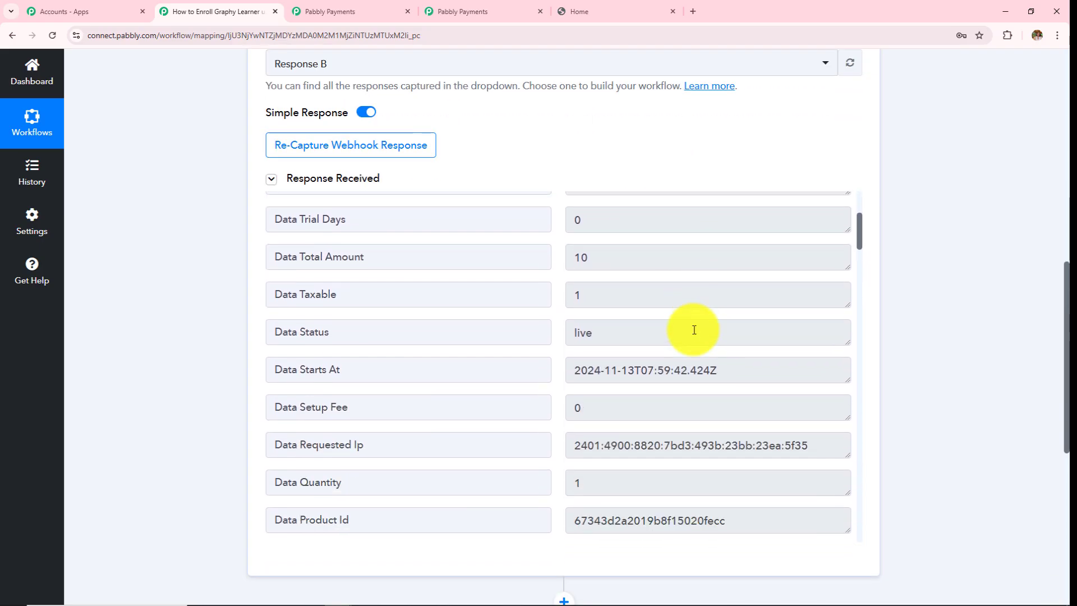
scroll(694, 329, "down", 5)
left_click_drag(649, 336, 475, 339)
scroll(749, 336, "down", 4)
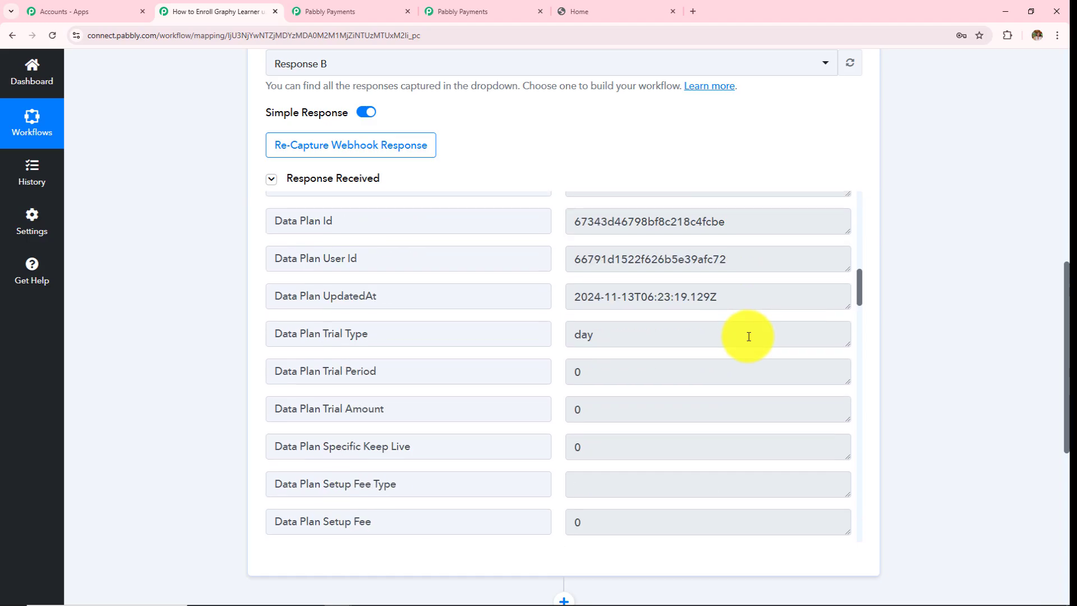
scroll(749, 337, "down", 8)
scroll(748, 336, "down", 15)
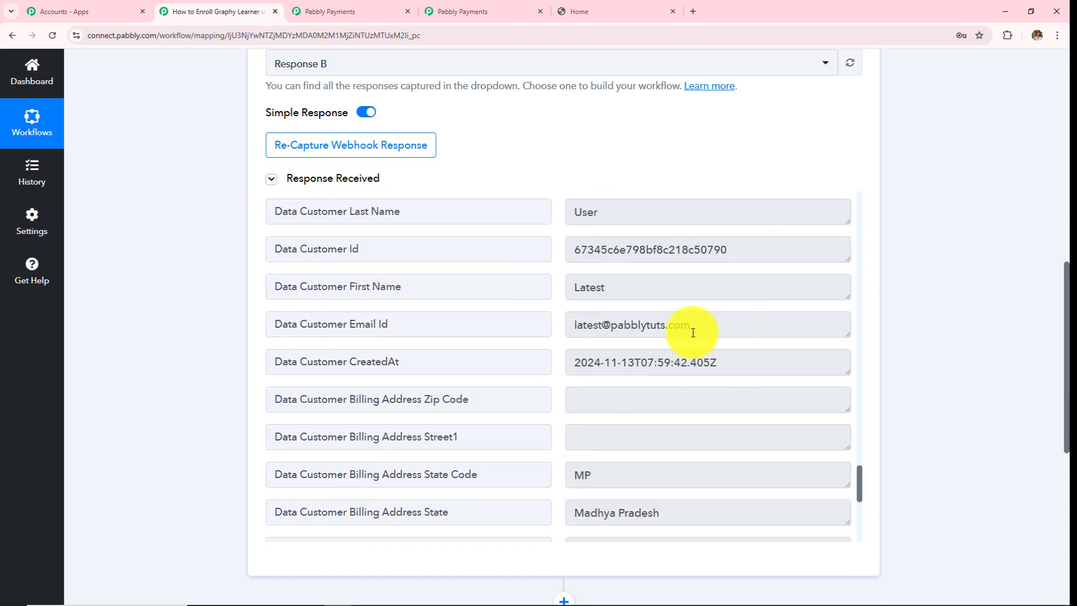
left_click_drag(621, 284, 522, 291)
double_click(610, 215)
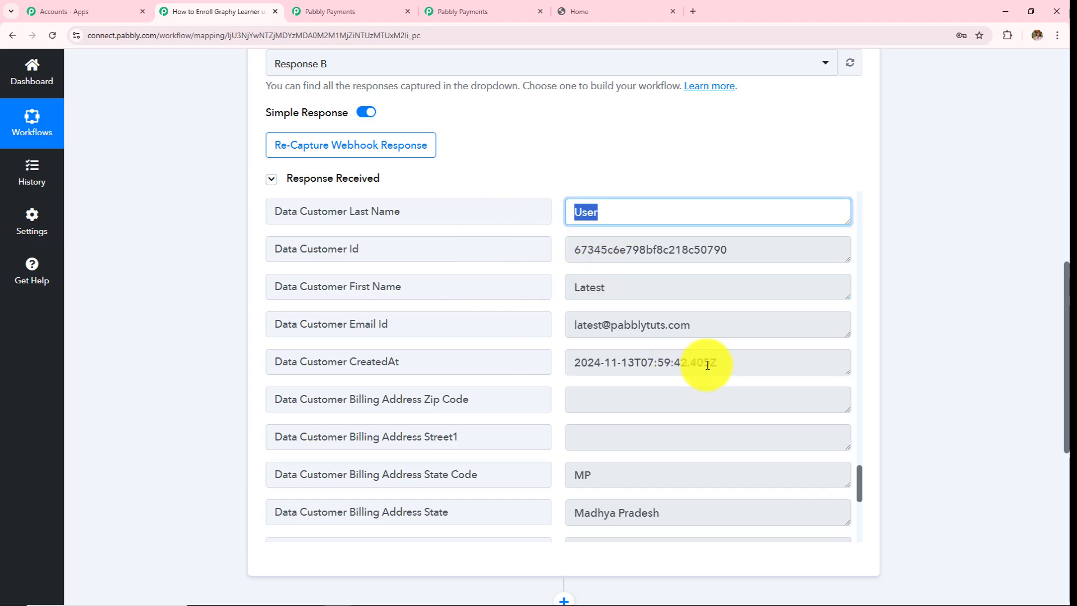
triple_click(711, 324)
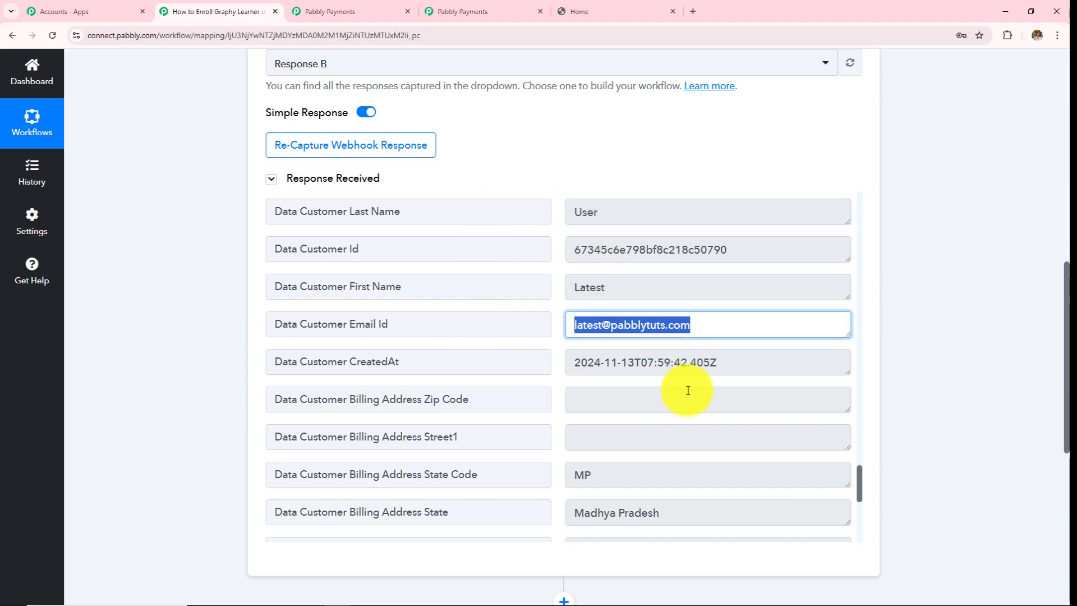
scroll(688, 391, "down", 4)
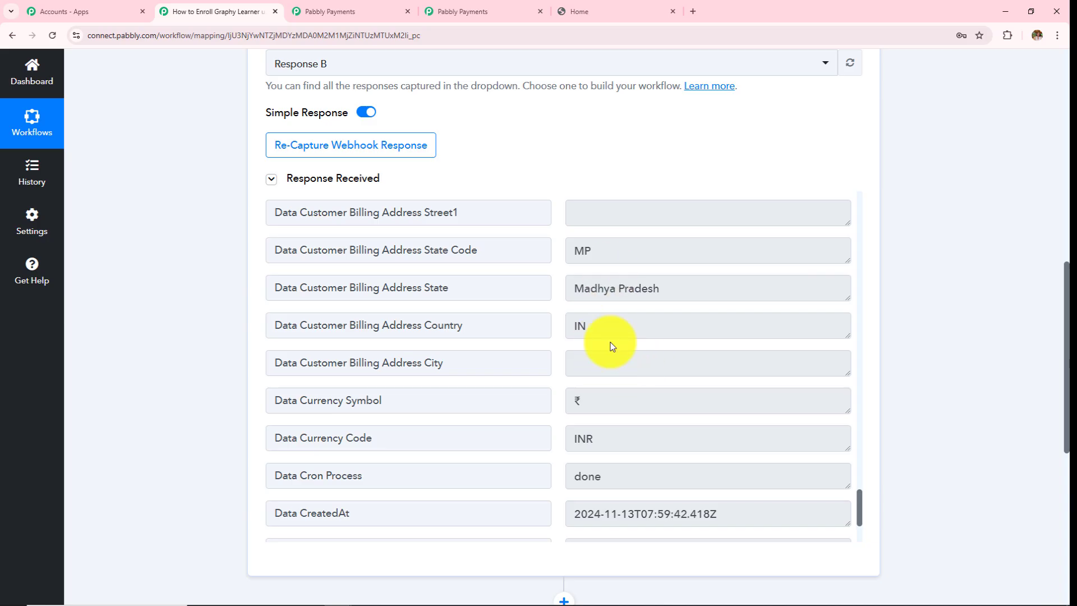
scroll(637, 433, "down", 3)
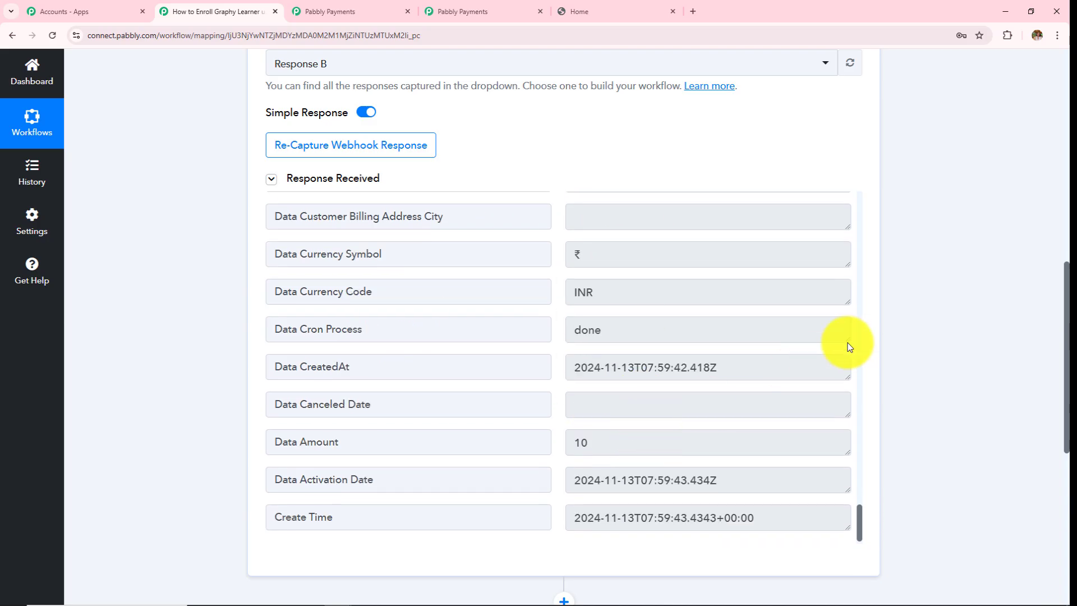
Step: Review the trigger's app, event and webhook settings along with the workflow's title
scroll(931, 280, "up", 5)
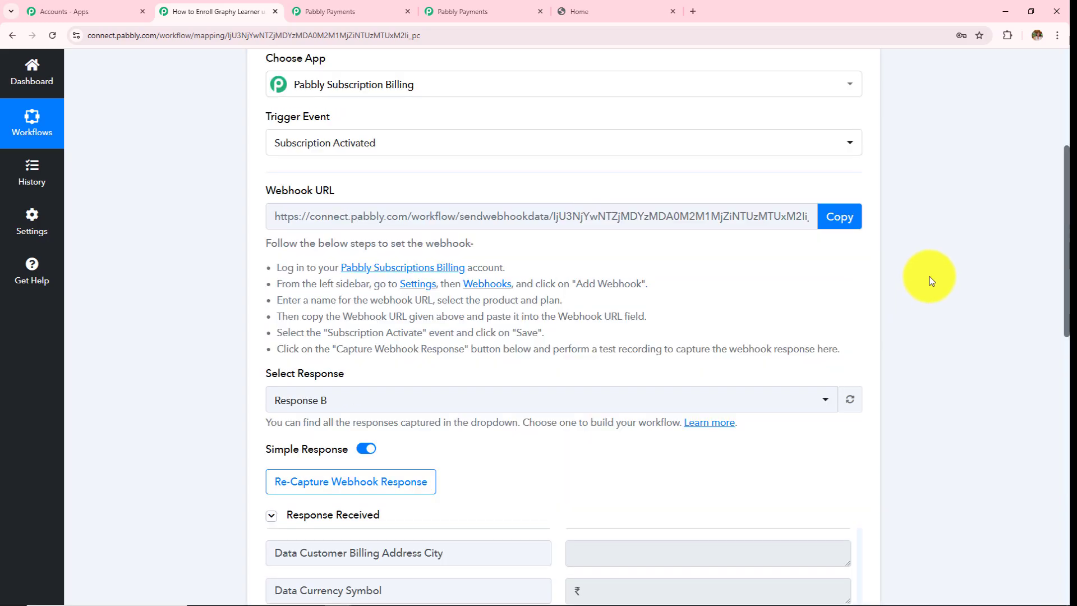
scroll(931, 281, "up", 1)
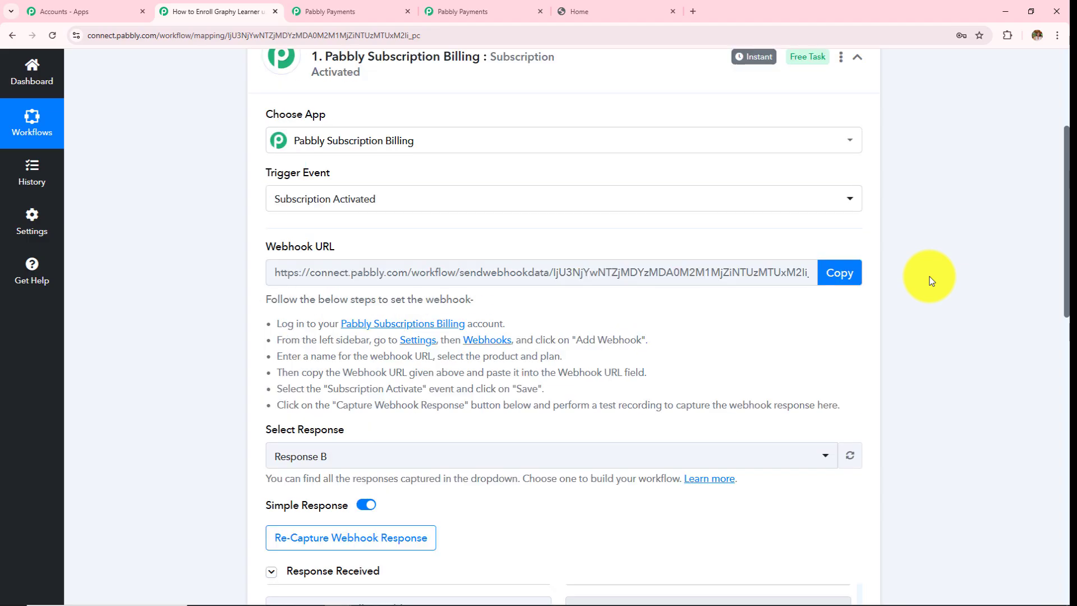
scroll(931, 280, "up", 2)
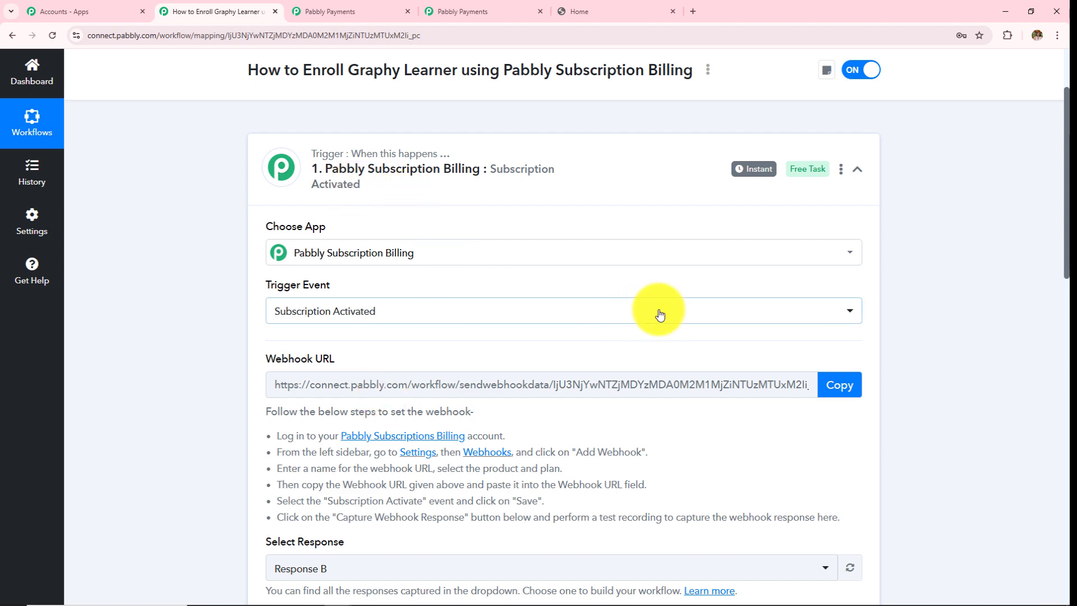
scroll(958, 298, "down", 8)
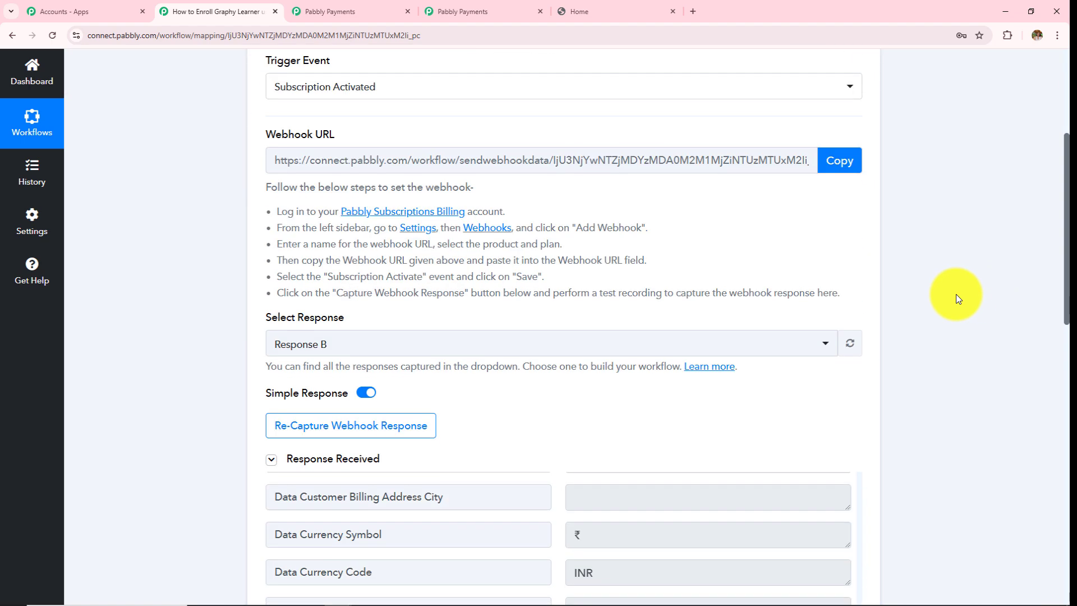
scroll(959, 298, "down", 4)
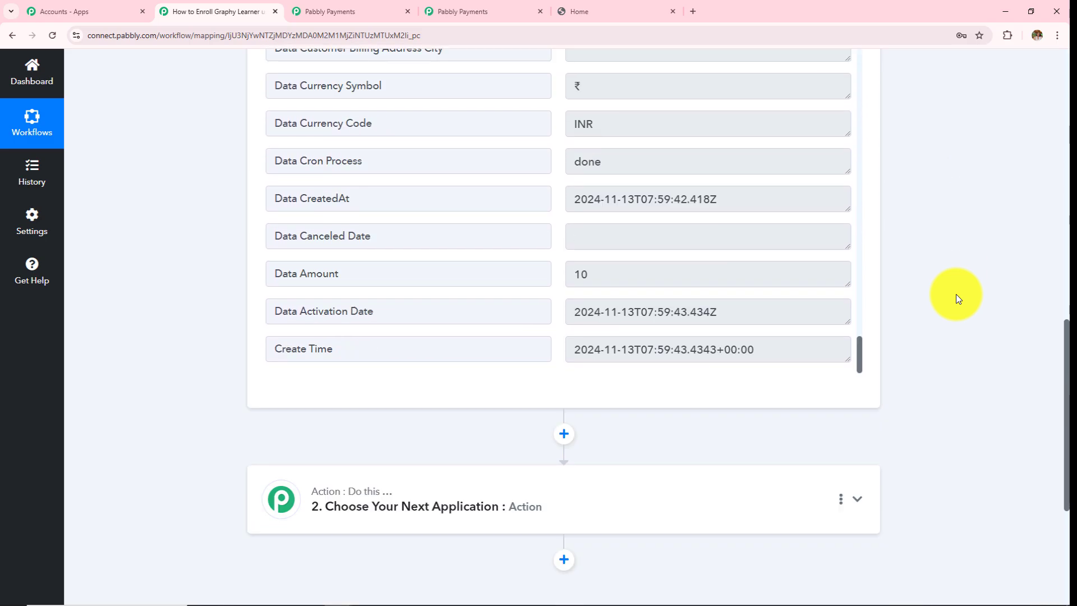
scroll(956, 294, "up", 1)
scroll(949, 176, "down", 5)
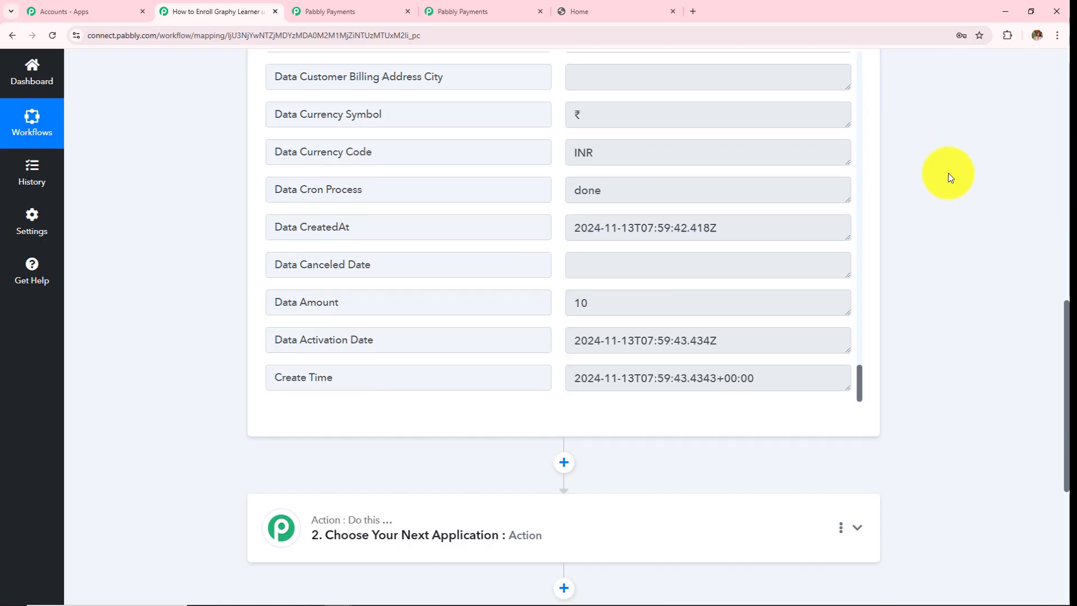
scroll(950, 178, "up", 7)
scroll(950, 175, "up", 12)
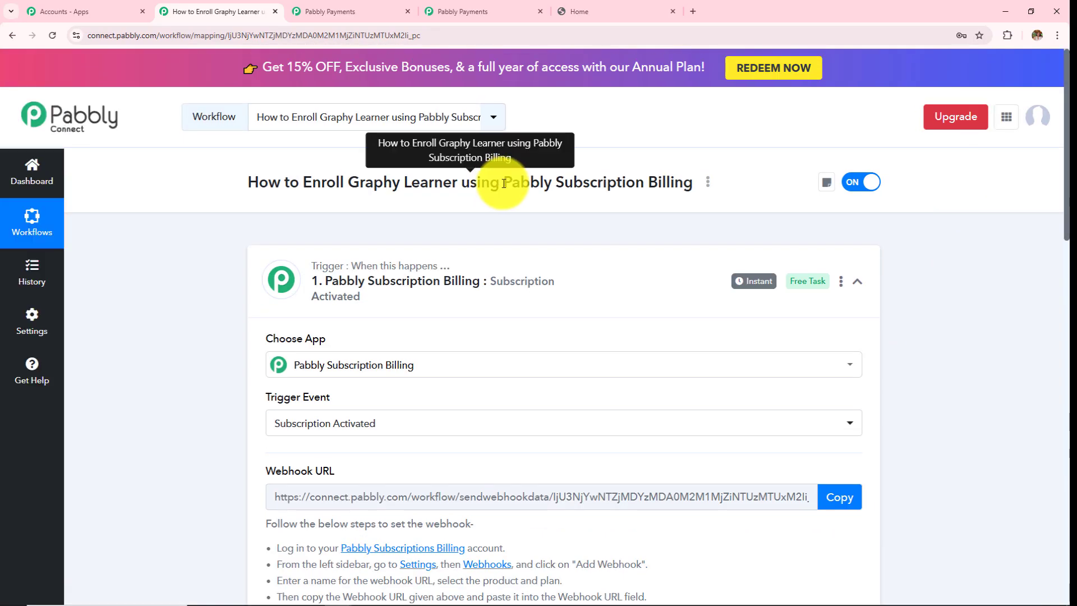
left_click_drag(504, 183, 694, 182)
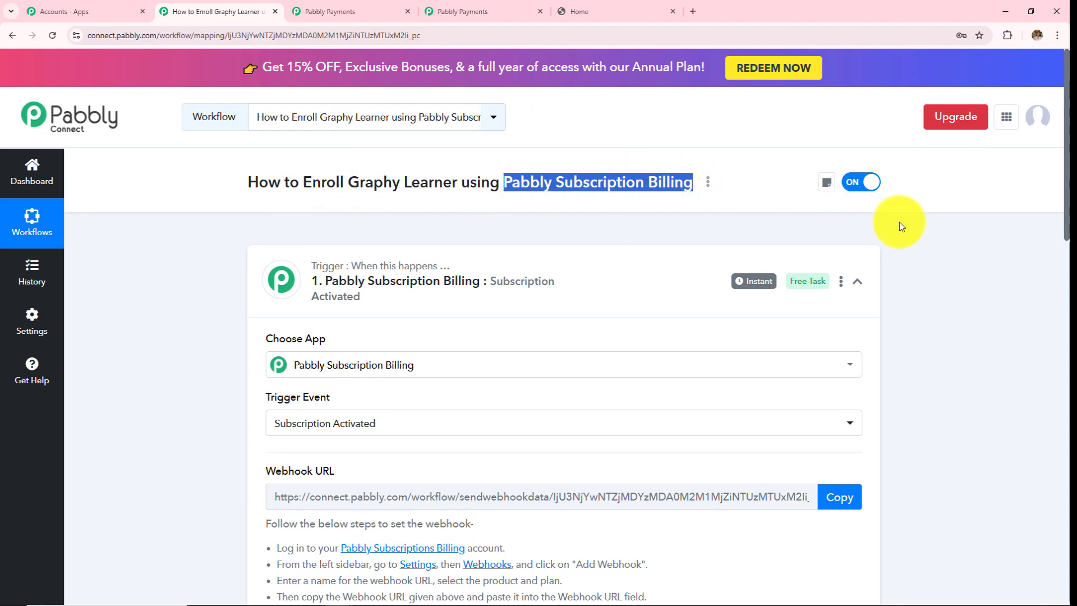
left_click(921, 252)
Step: Set the workflow's second step to Graphy with the Create Learners action event and open its account connection settings
scroll(932, 272, "down", 1)
scroll(933, 271, "down", 20)
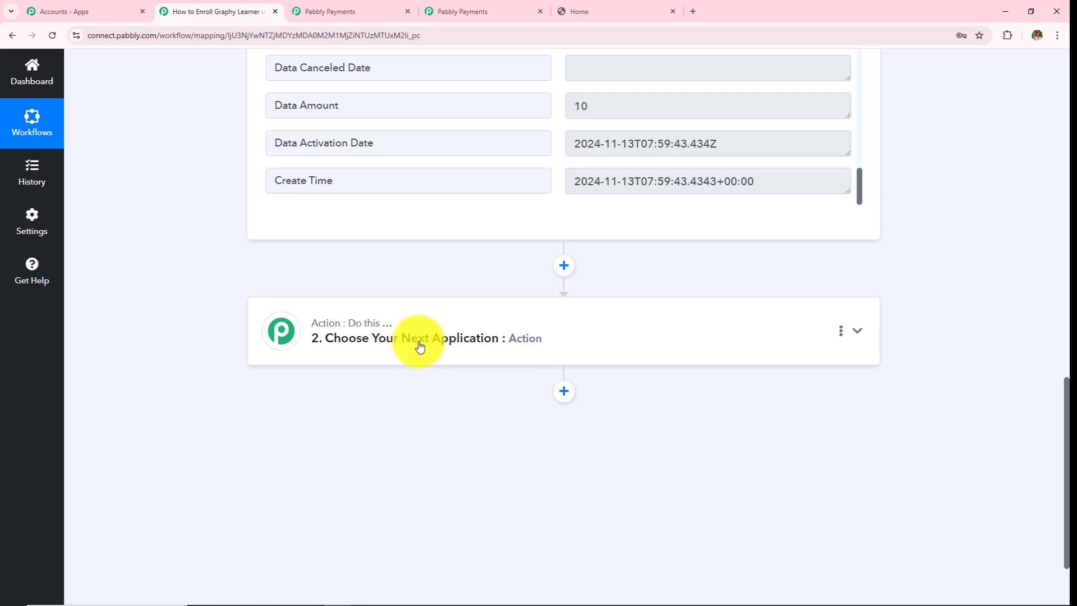
left_click(416, 344)
scroll(298, 304, "up", 5)
left_click(330, 297)
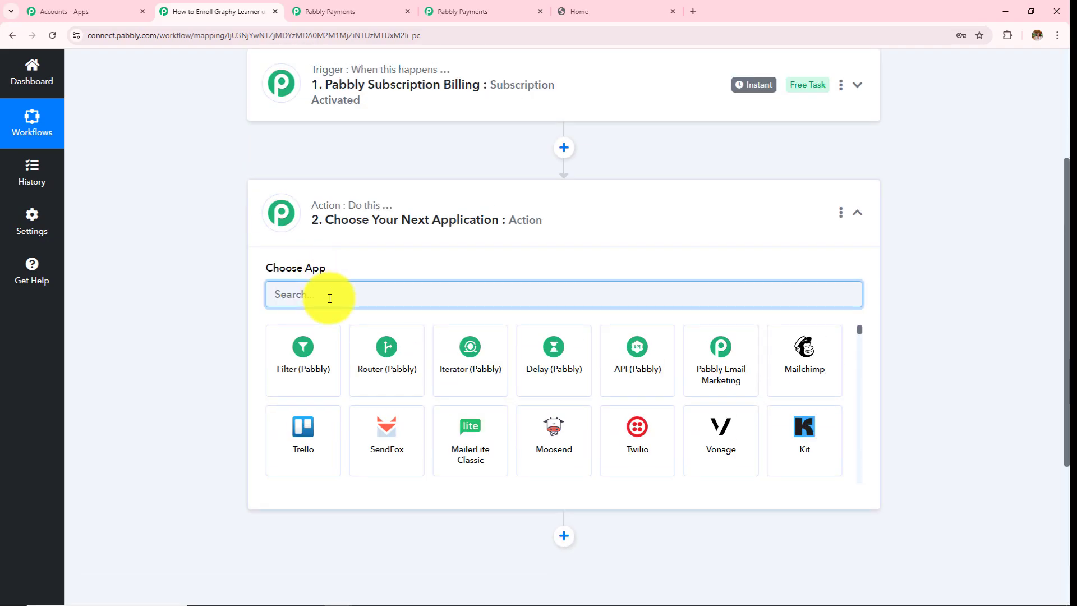
type("Graph")
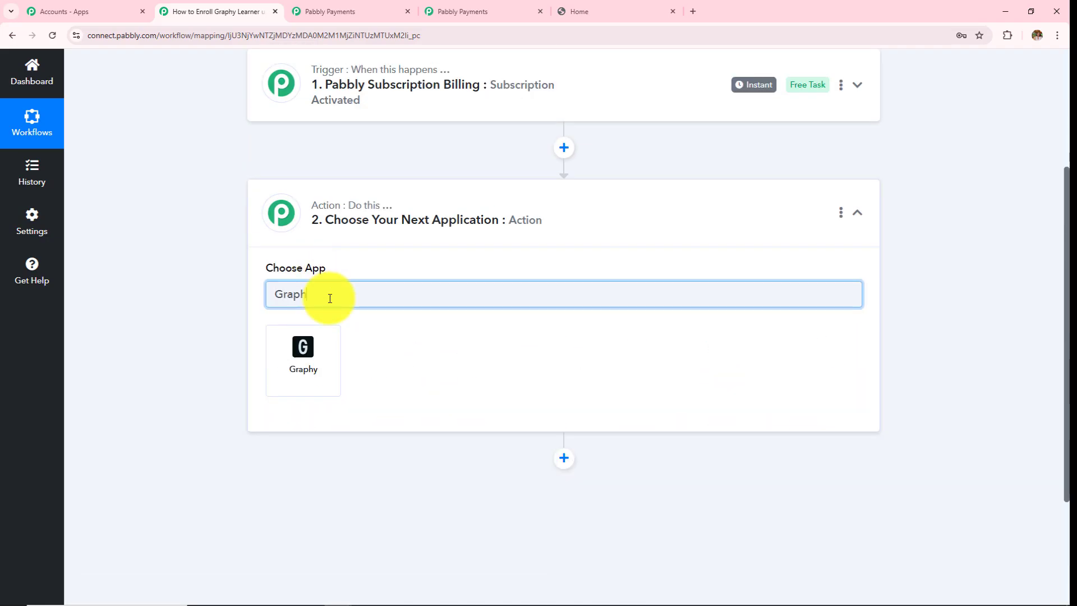
left_click(306, 357)
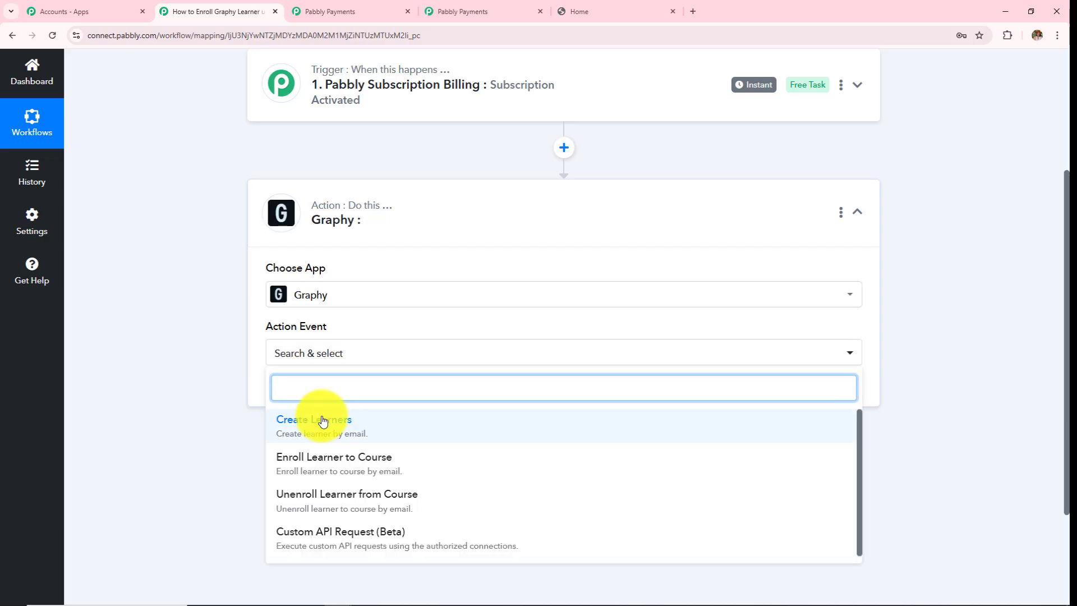
left_click(307, 432)
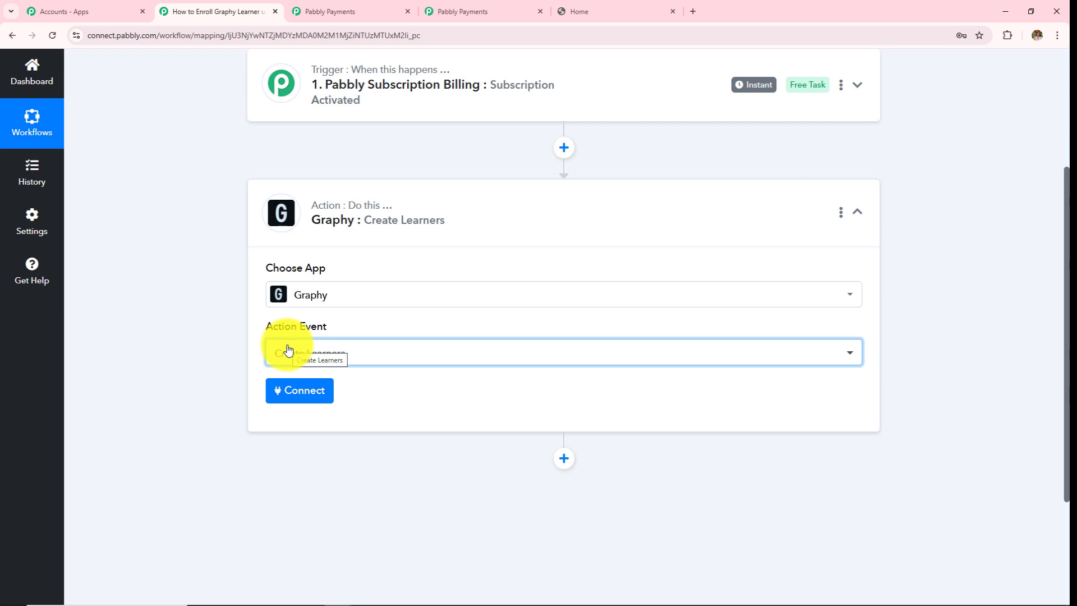
left_click(299, 392)
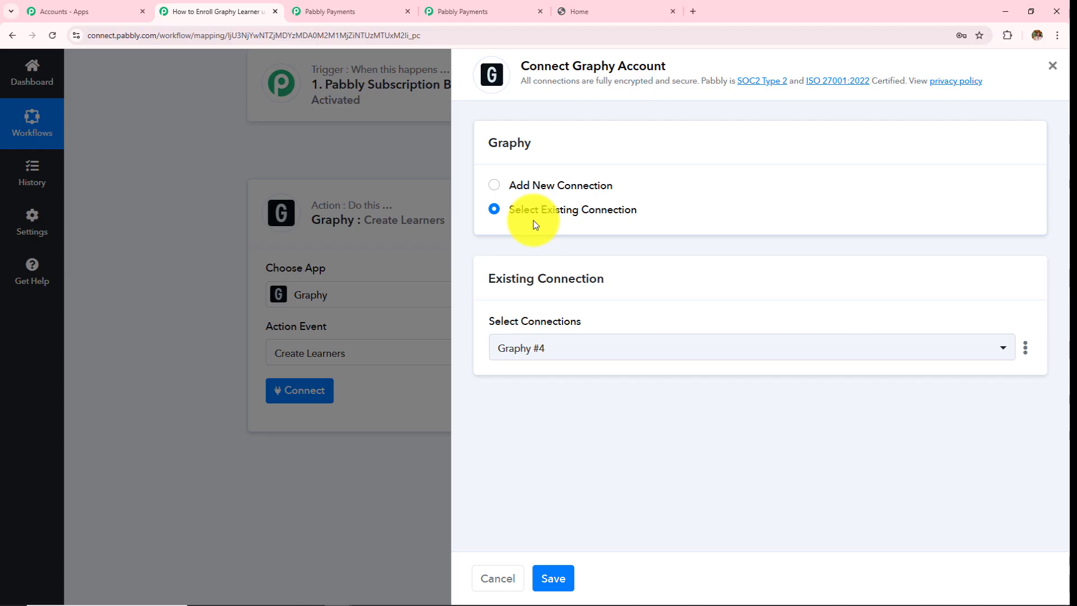
Step: Start a new Graphy connection and read the instructions for finding the API key and Merchant Id
left_click(494, 188)
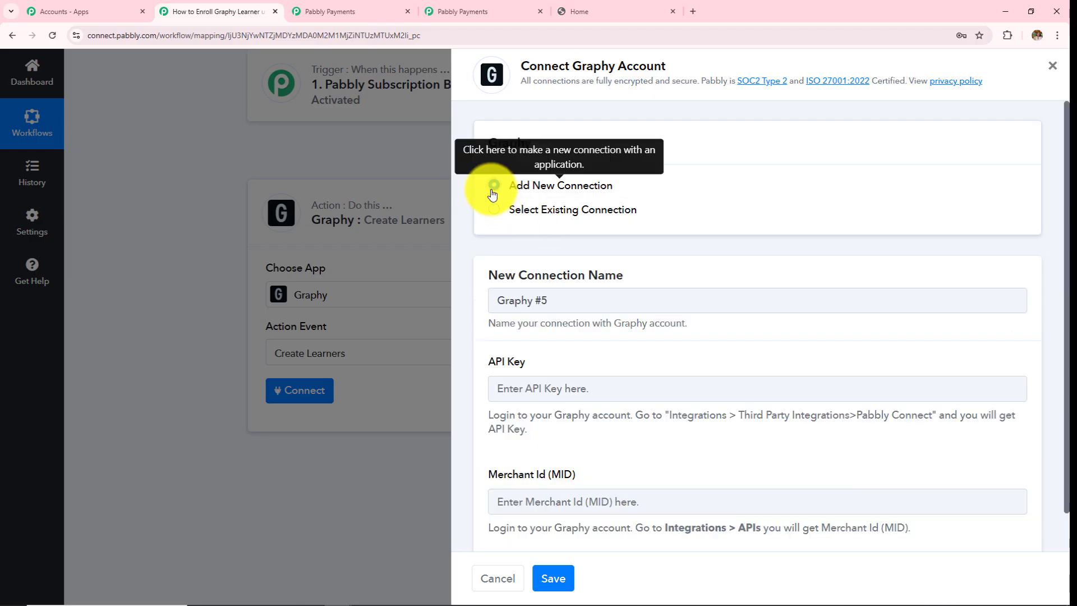
scroll(575, 371, "down", 1)
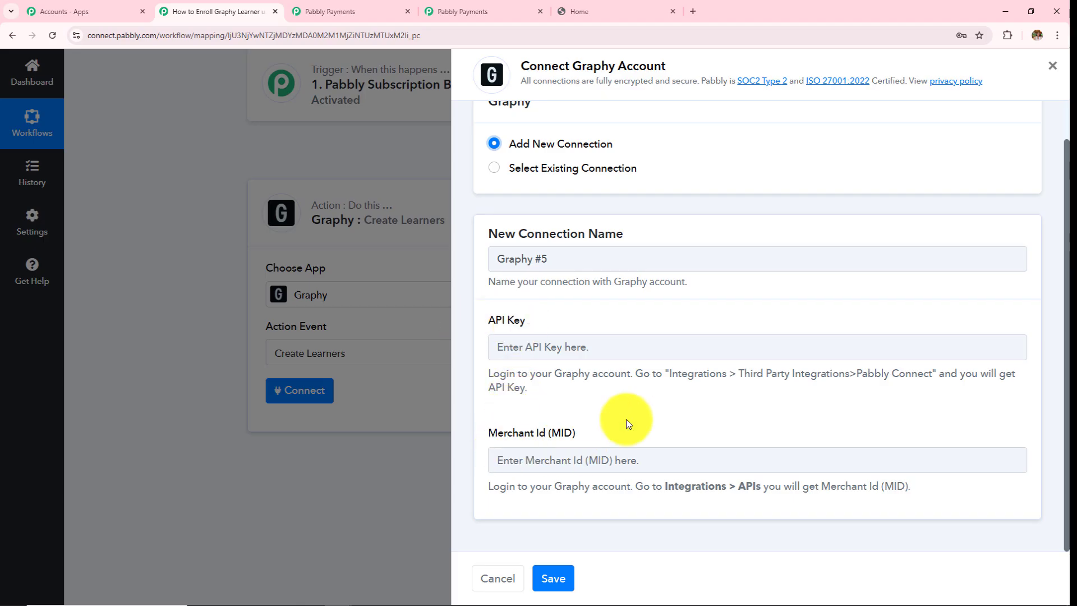
triple_click(611, 387)
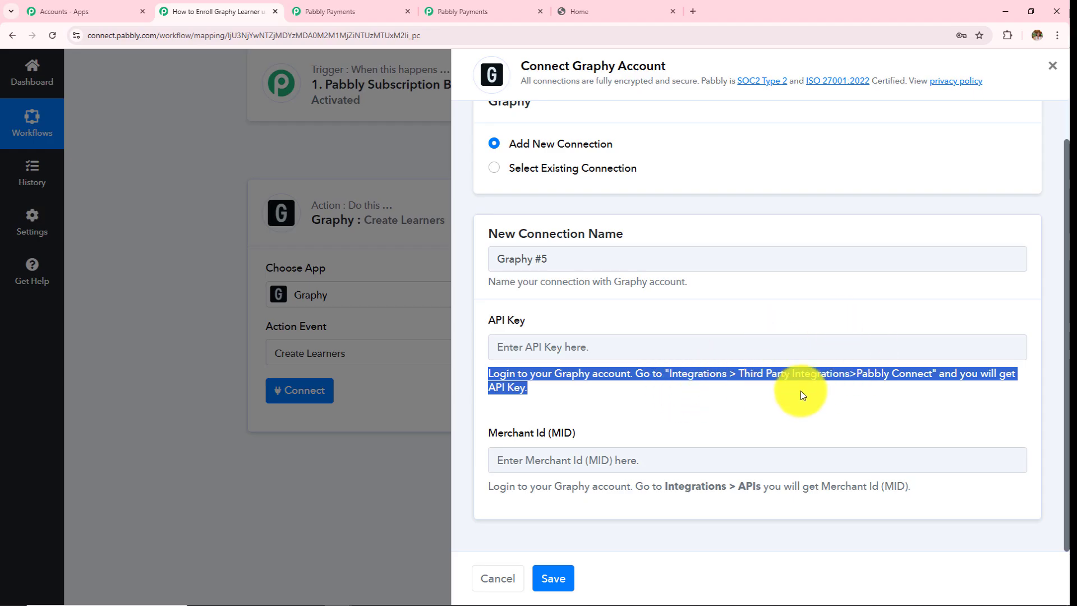
left_click(770, 439)
Step: Switch to Graphy and copy the Pabbly Connect API key from its third-party integrations
left_click(601, 12)
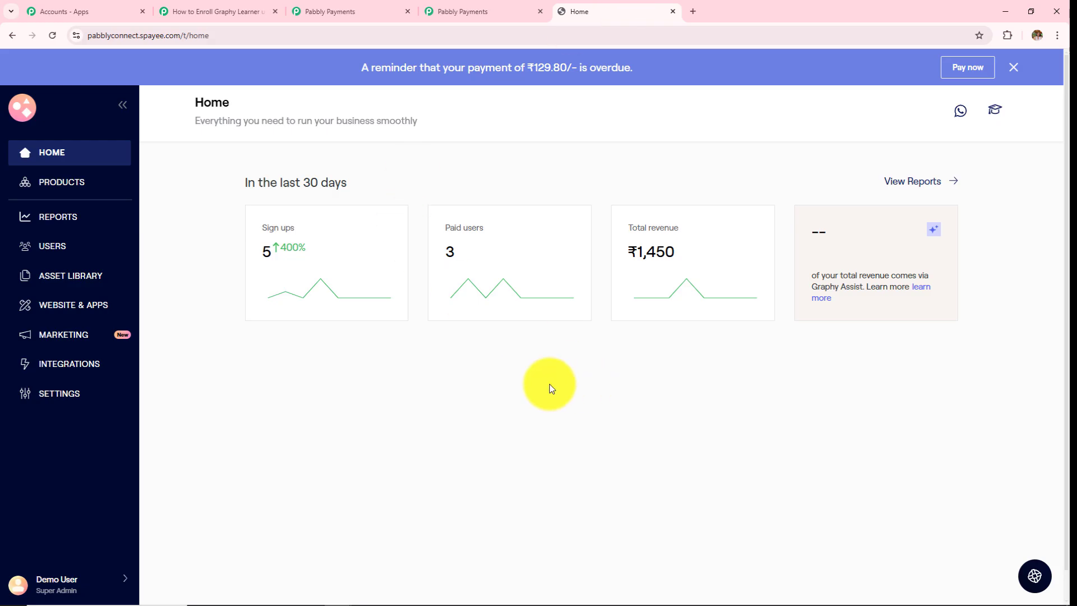
left_click(64, 374)
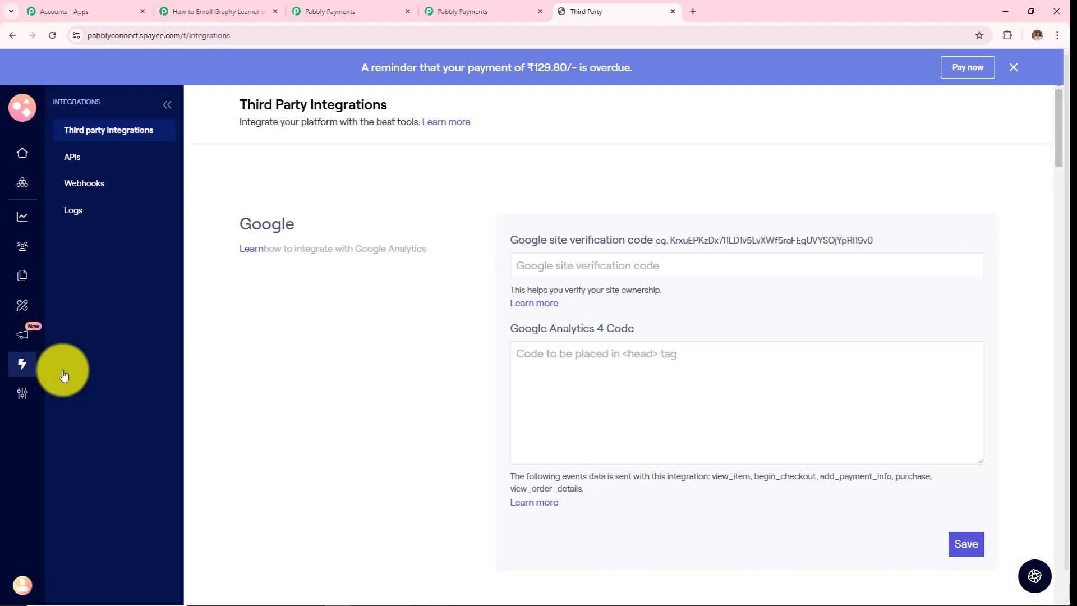
scroll(532, 424, "down", 10)
scroll(533, 424, "down", 8)
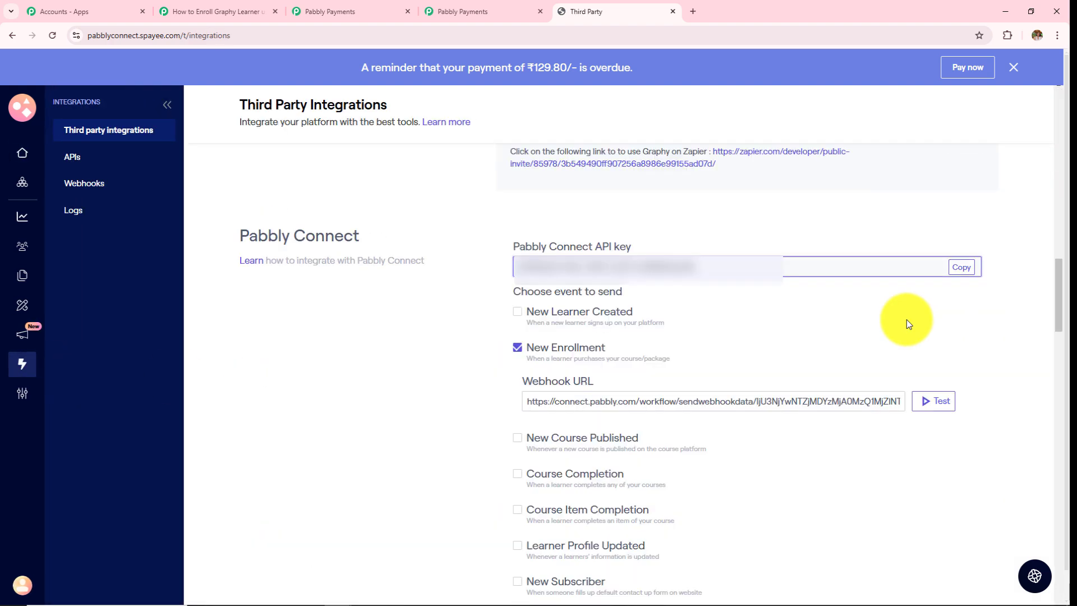
left_click(963, 268)
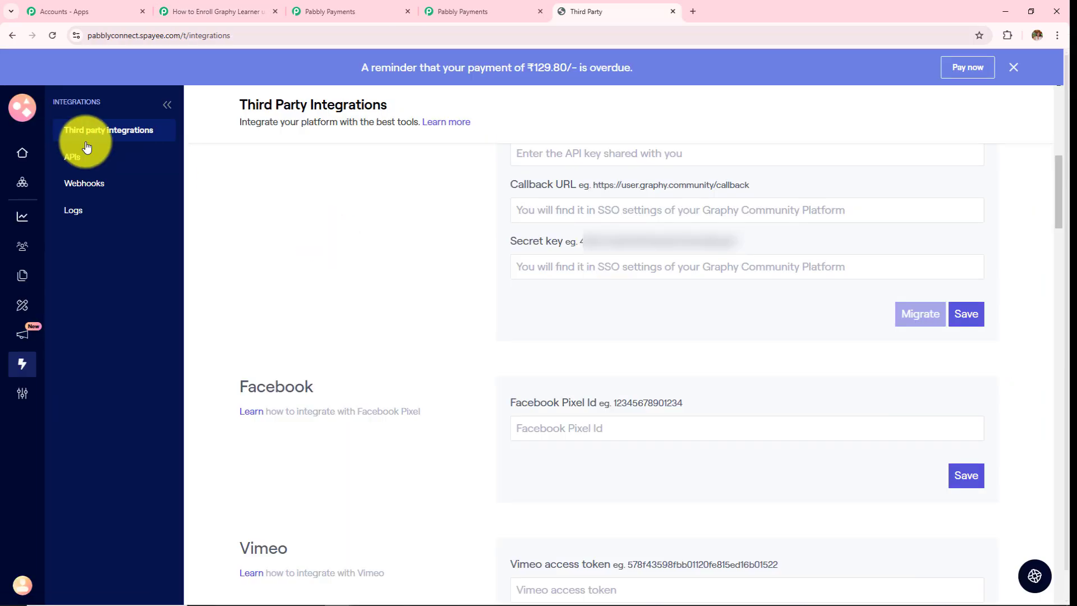
Step: Get the Merchant Id from Graphy's APIs page, fill in the API key and Merchant Id in Pabbly Connect, and save the connection
left_click(77, 161)
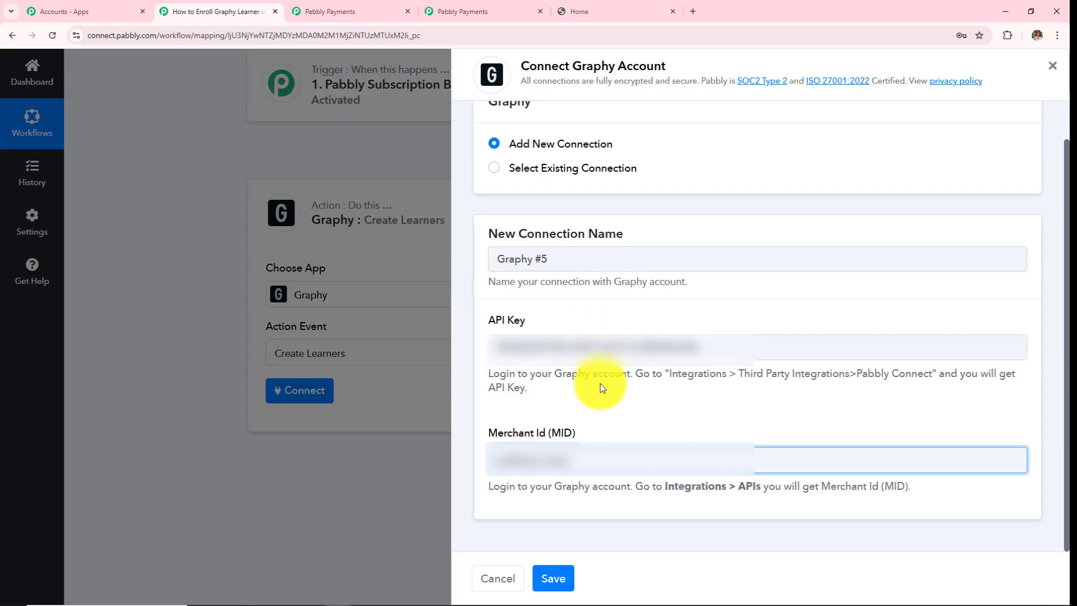
left_click(554, 579)
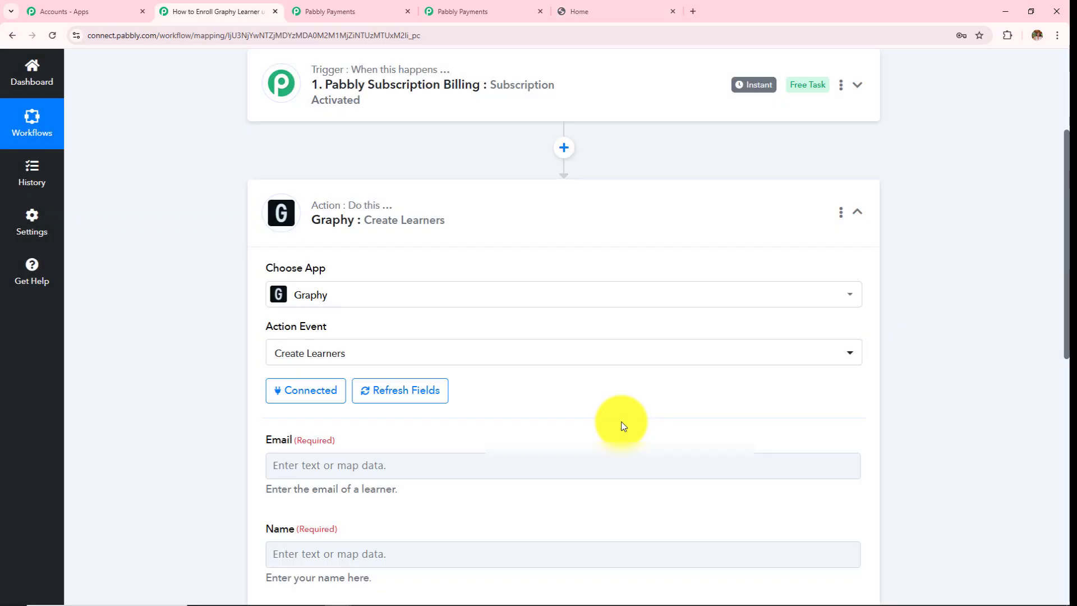
Step: Map the learner's Email field to Data Email Id from the Pabbly Subscription Billing trigger
scroll(621, 425, "down", 4)
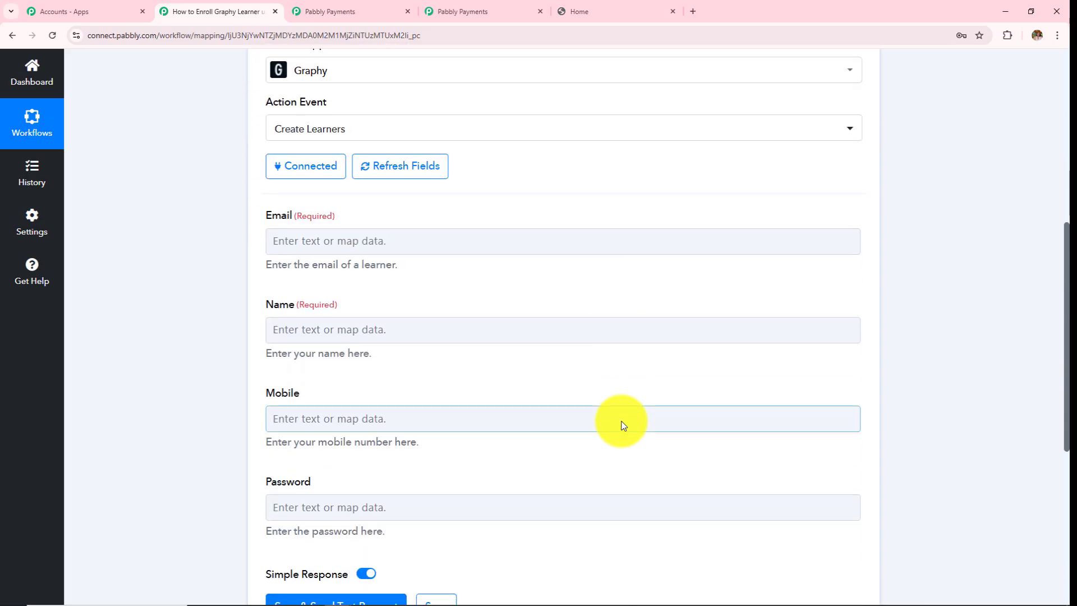
scroll(621, 425, "down", 3)
scroll(621, 425, "up", 4)
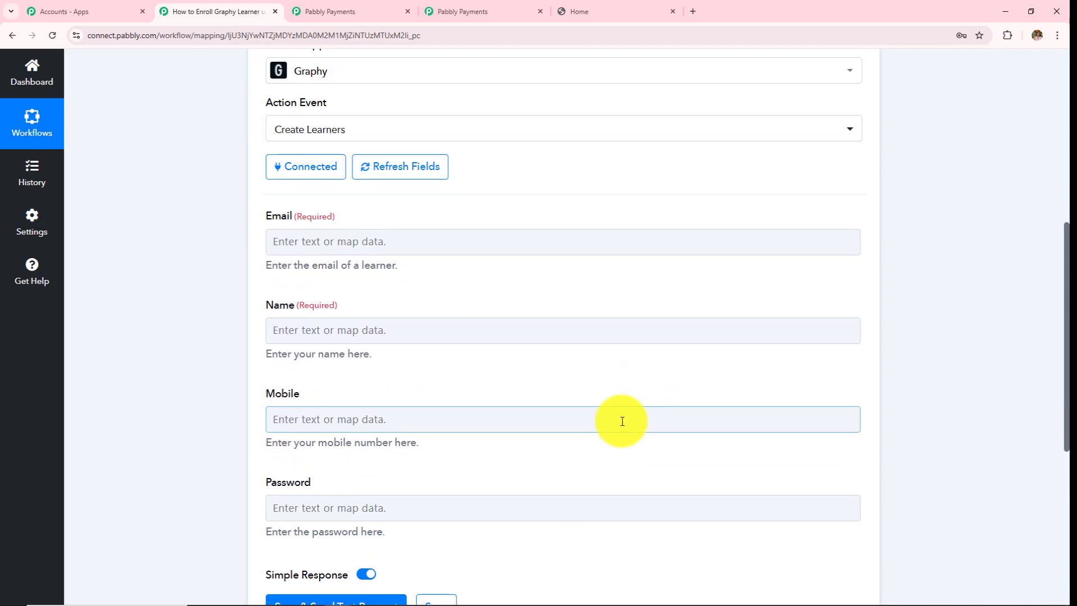
left_click(352, 298)
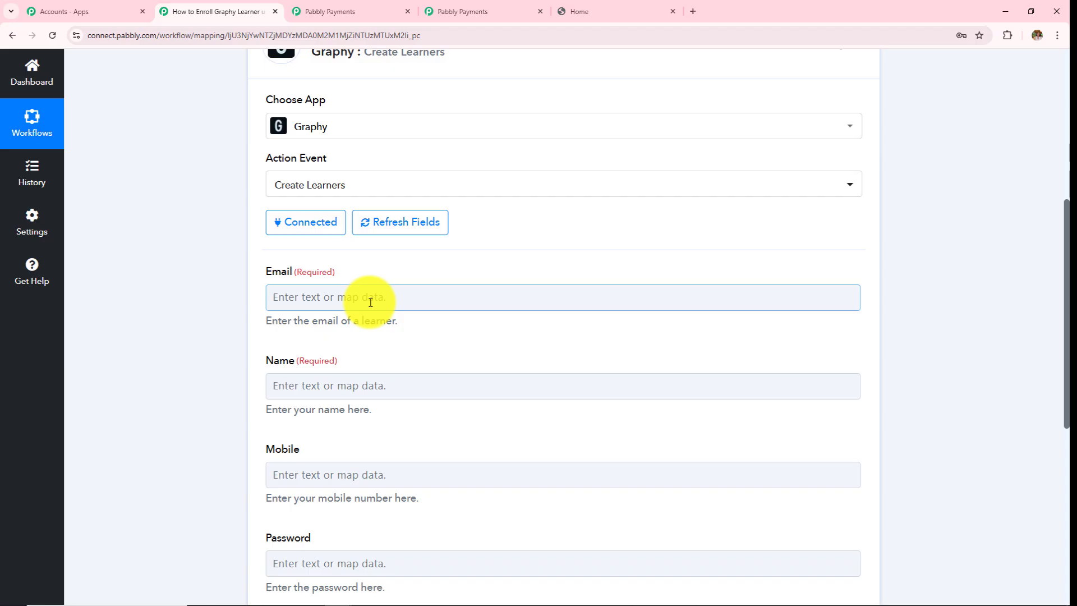
scroll(632, 168, "up", 4)
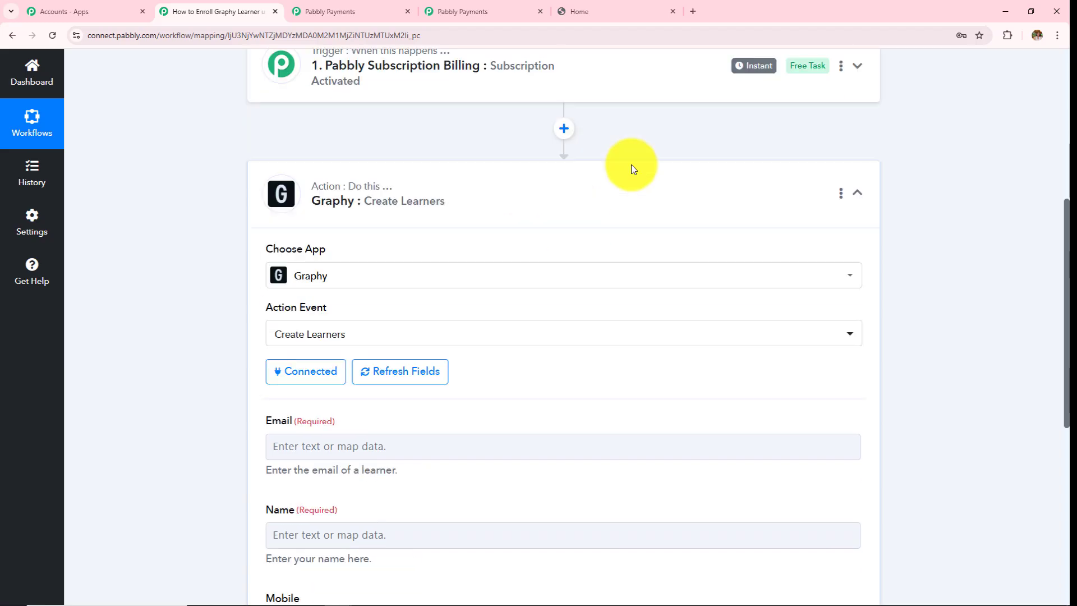
scroll(491, 187, "down", 4)
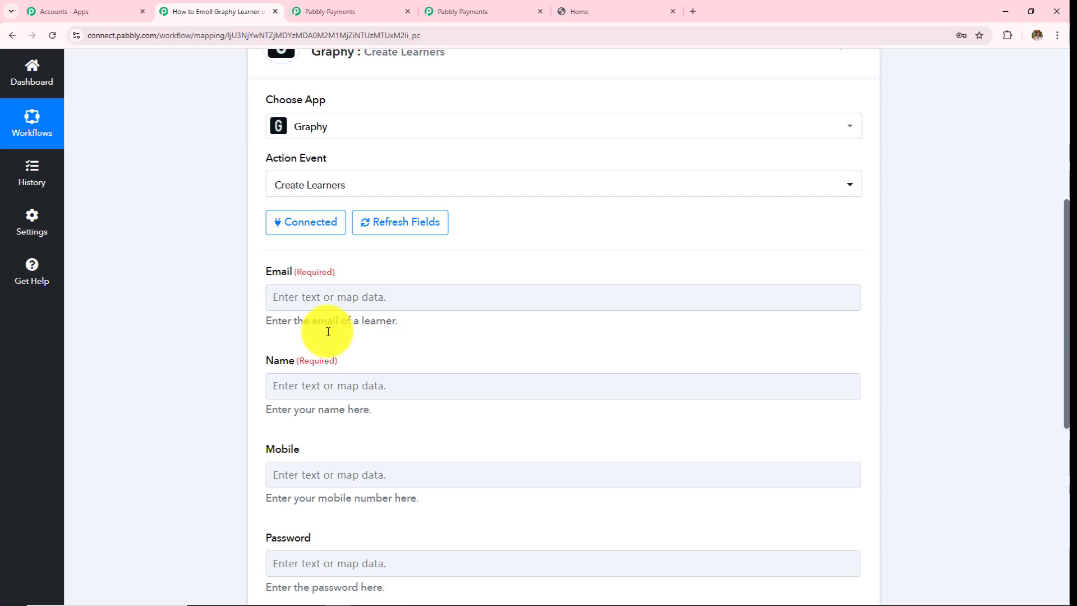
left_click(339, 299)
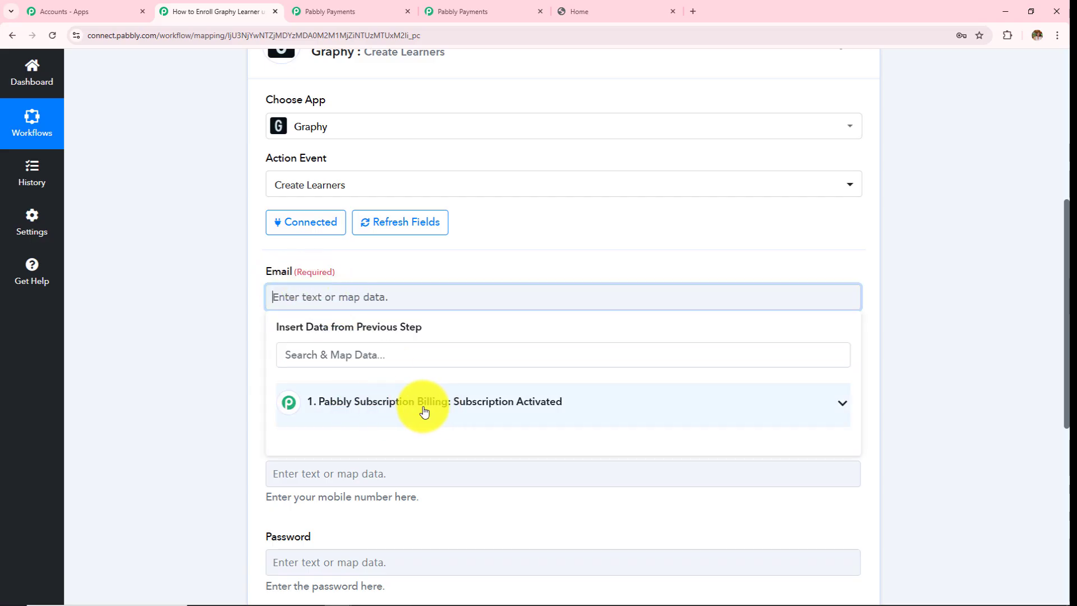
left_click(424, 411)
scroll(565, 317, "down", 1)
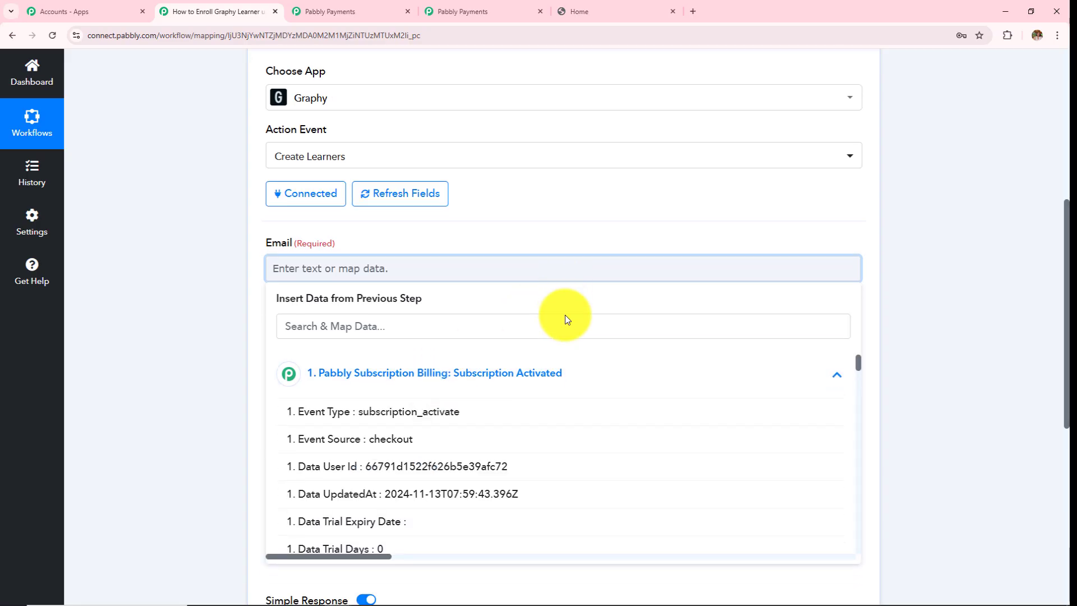
scroll(565, 319, "down", 2)
scroll(462, 364, "down", 12)
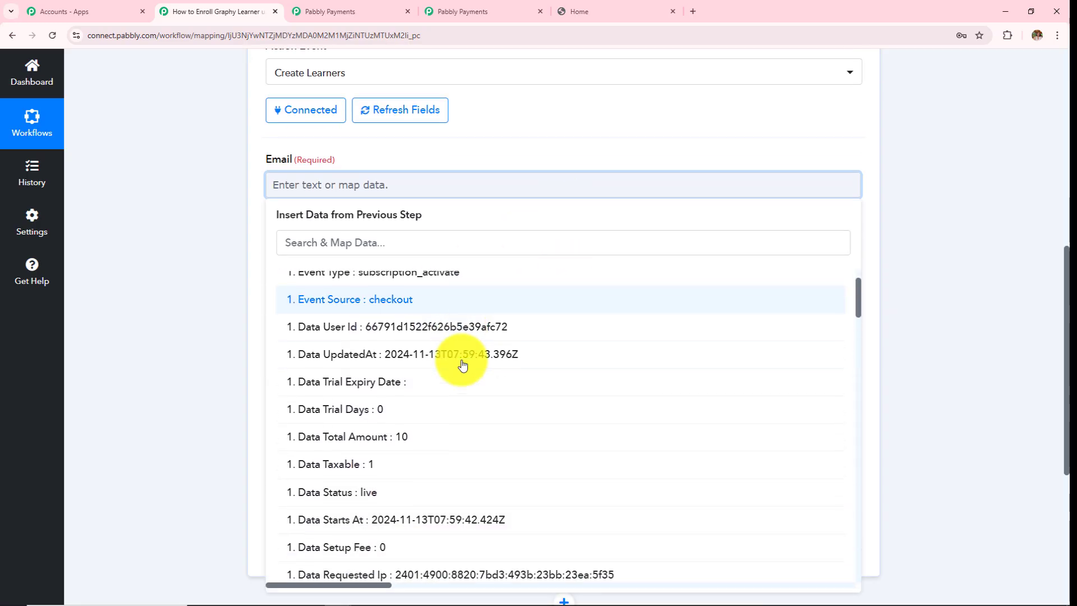
scroll(463, 365, "down", 18)
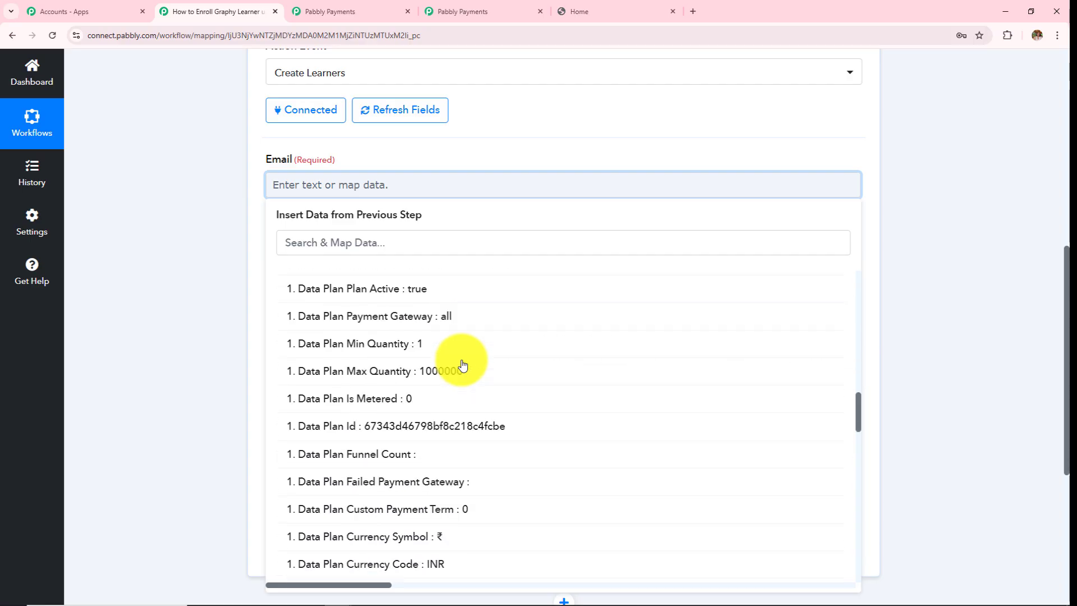
left_click(452, 386)
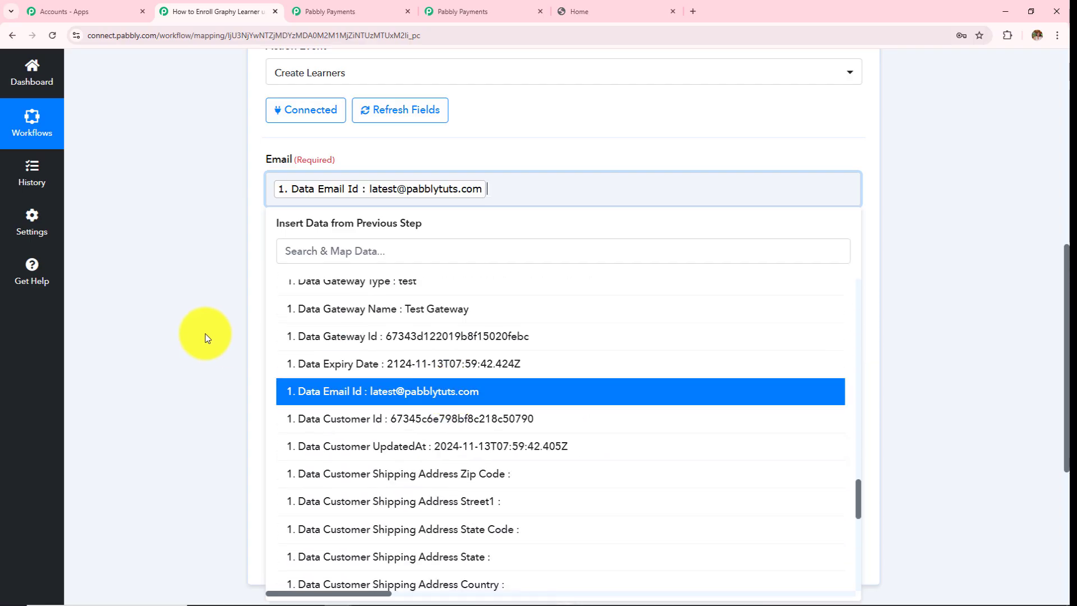
Step: Map the learner's Name field to Data Customer First Name followed by Data Customer Last Name from the trigger
left_click(344, 289)
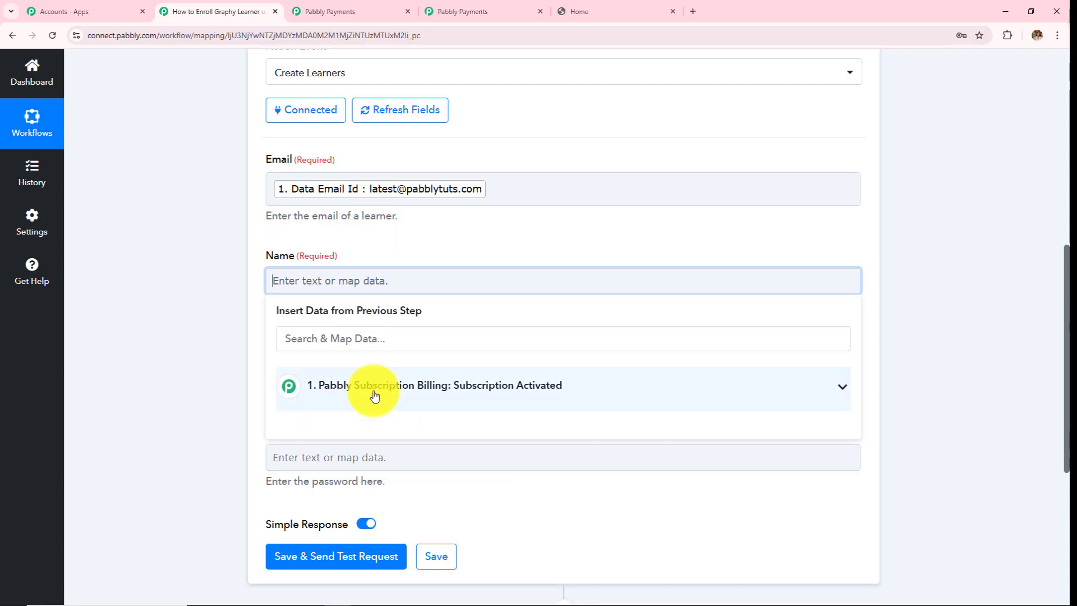
left_click(368, 388)
scroll(443, 503, "down", 8)
scroll(452, 509, "down", 15)
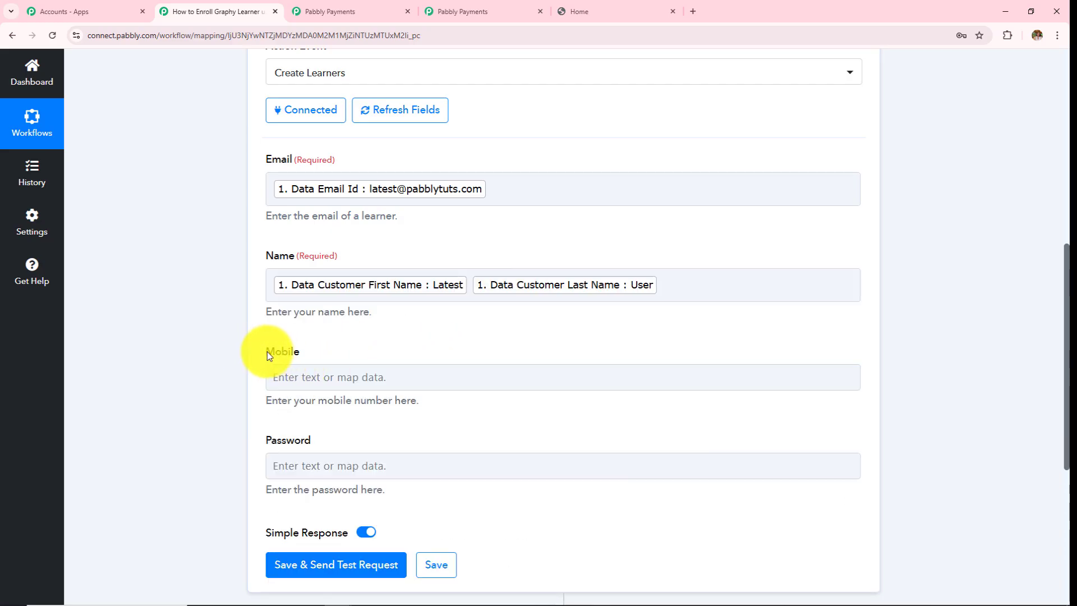
Step: Leave the learner's Mobile and Password fields empty, save the Create Learners action and send a test request
double_click(270, 352)
left_click_drag(267, 440, 321, 433)
left_click(412, 353)
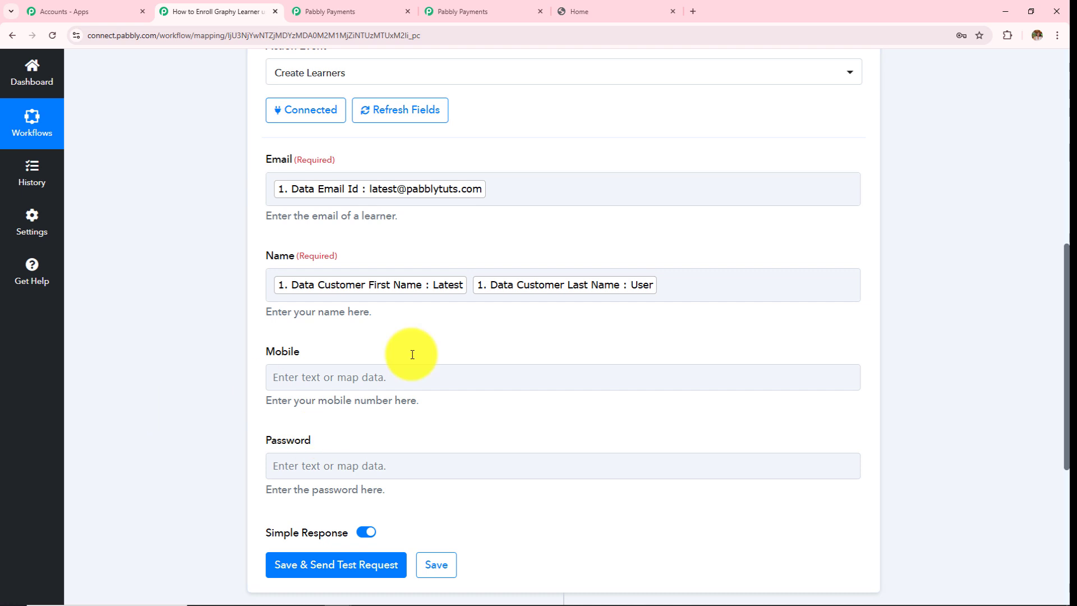
scroll(476, 342, "down", 1)
scroll(477, 342, "down", 2)
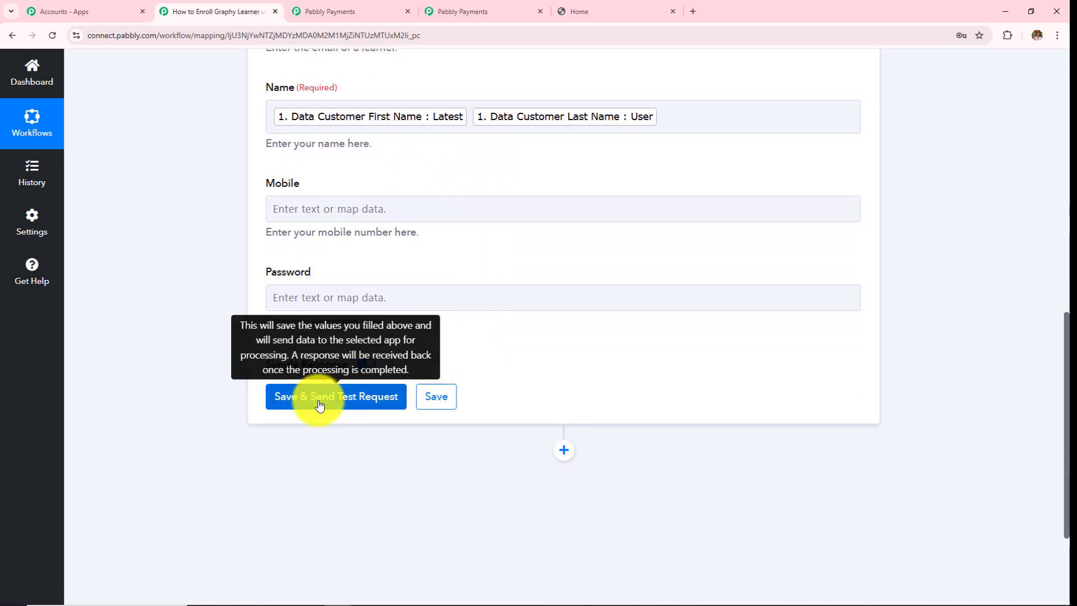
scroll(433, 308, "up", 4)
left_click(262, 246)
left_click(344, 355)
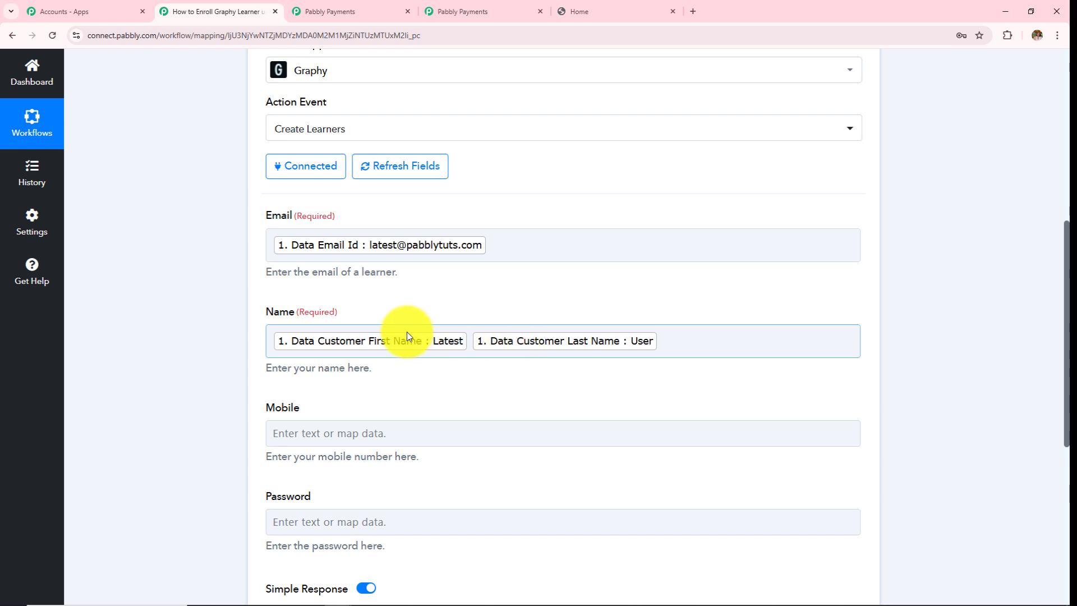
scroll(394, 387, "down", 5)
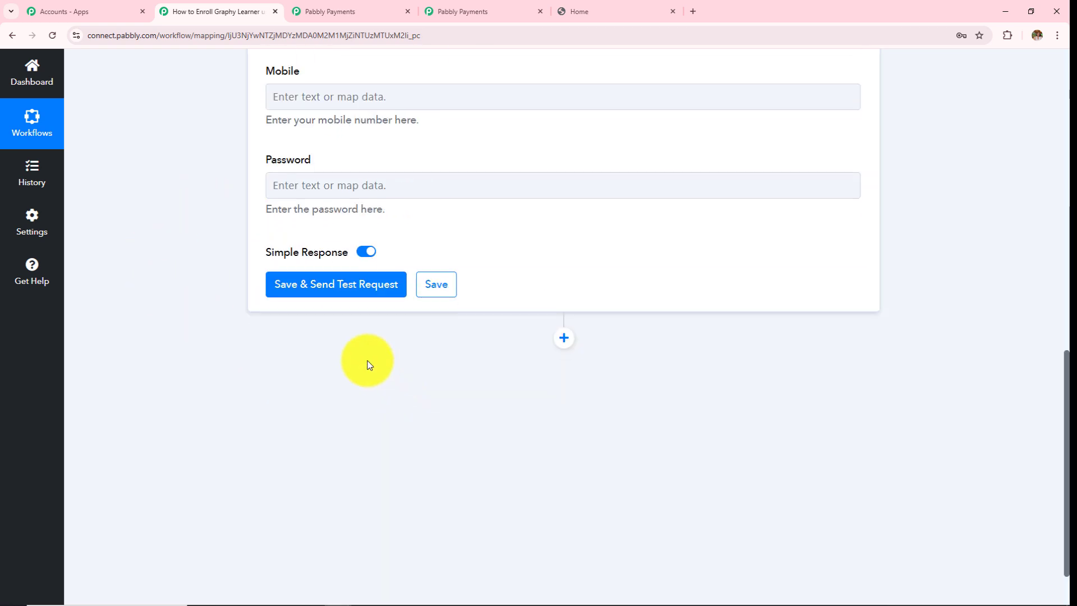
left_click(358, 292)
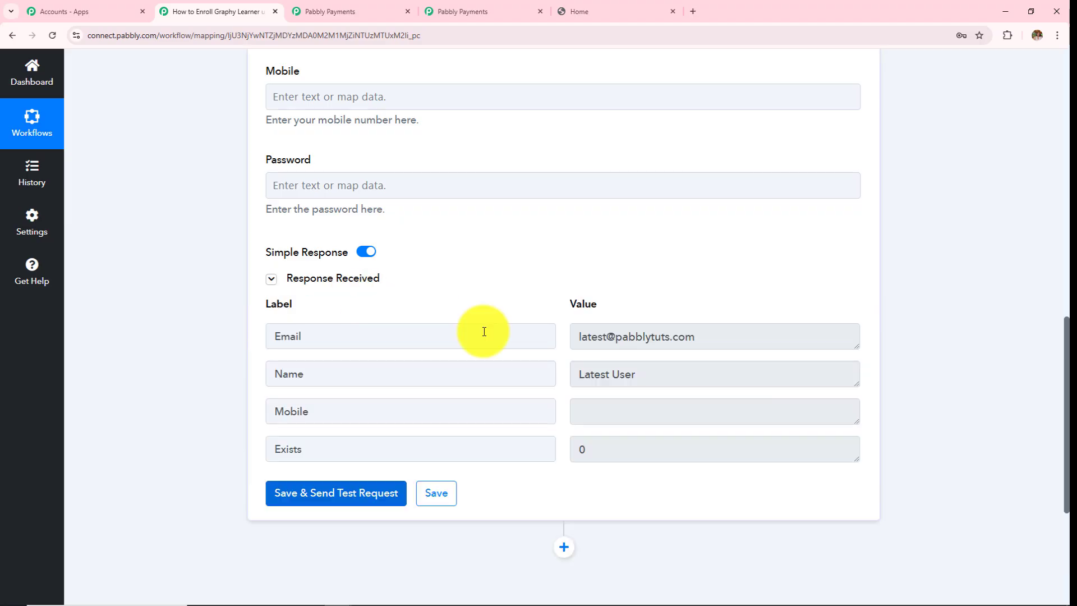
Step: Examine the Email and Name values in the received Graphy response and compare them with the mapped fields
left_click_drag(696, 336, 513, 359)
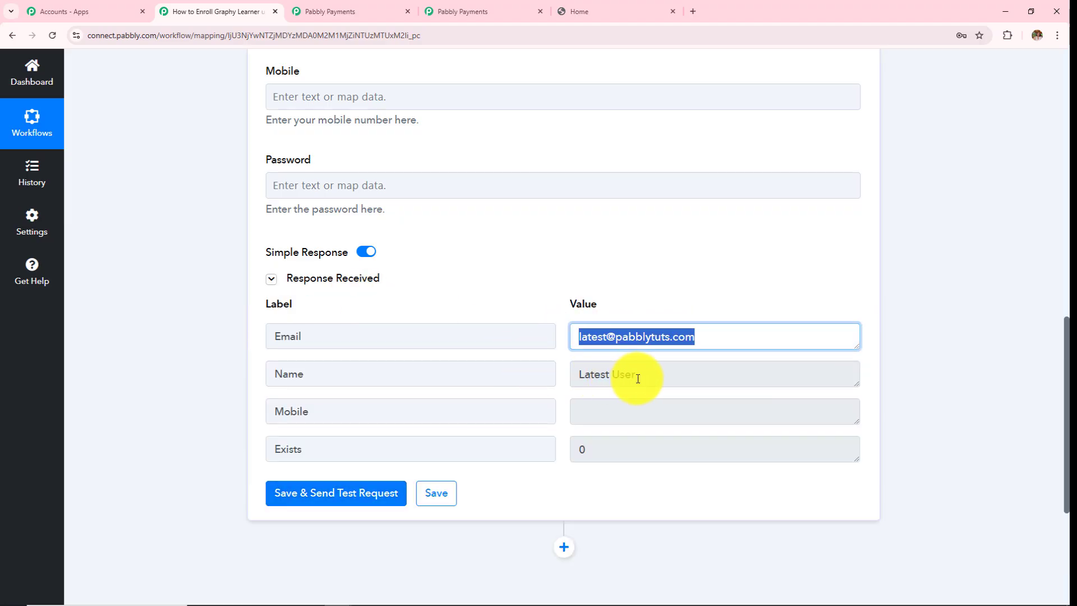
left_click_drag(633, 375, 534, 389)
scroll(504, 315, "up", 1)
left_click_drag(645, 428, 596, 326)
left_click(597, 327)
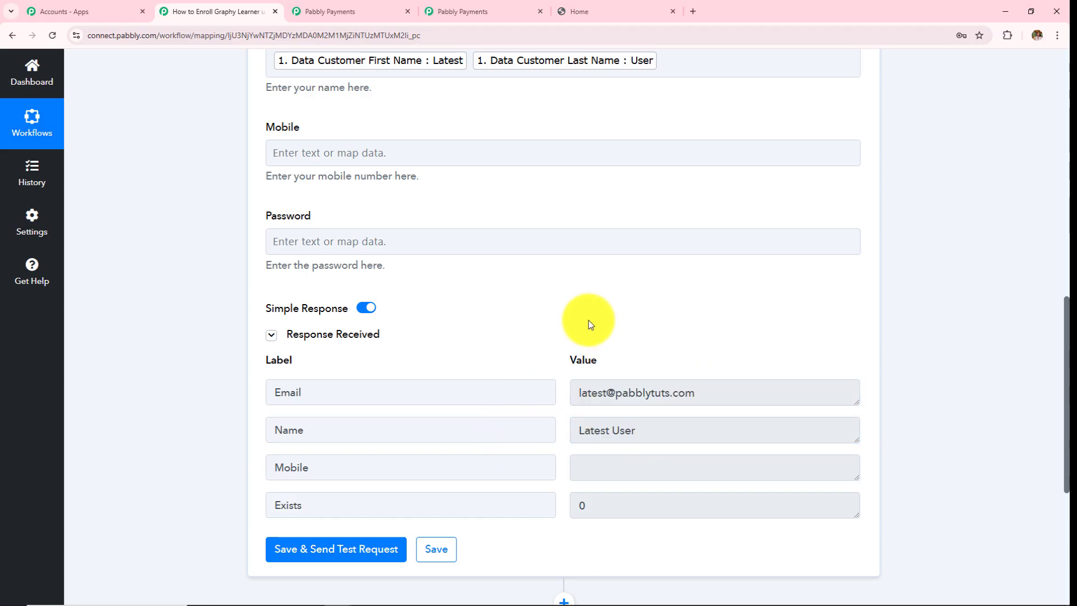
scroll(617, 302, "down", 1)
scroll(646, 288, "up", 3)
scroll(646, 287, "up", 3)
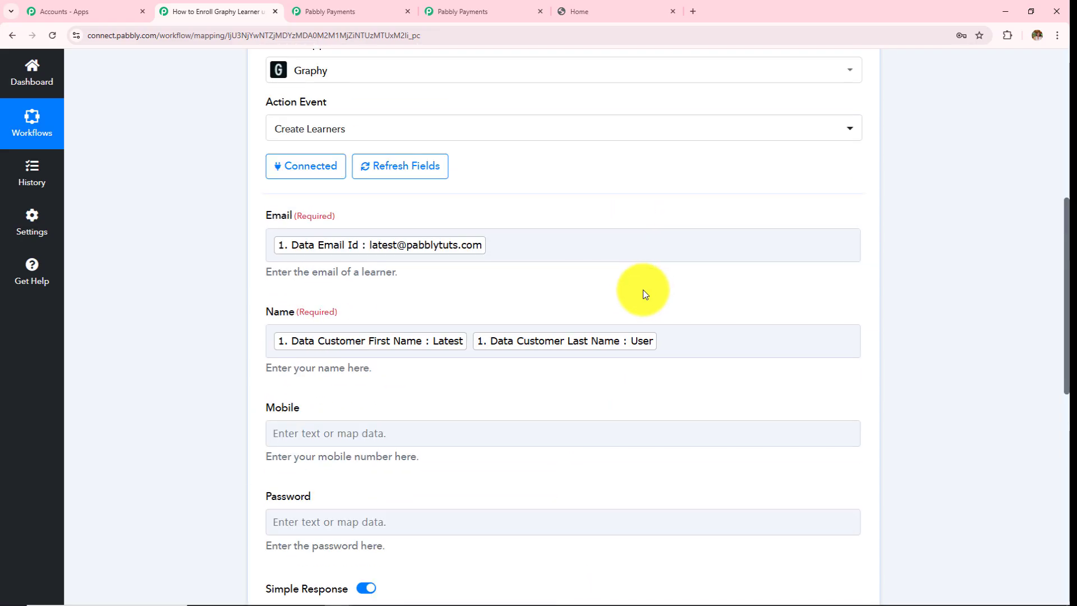
scroll(643, 290, "down", 4)
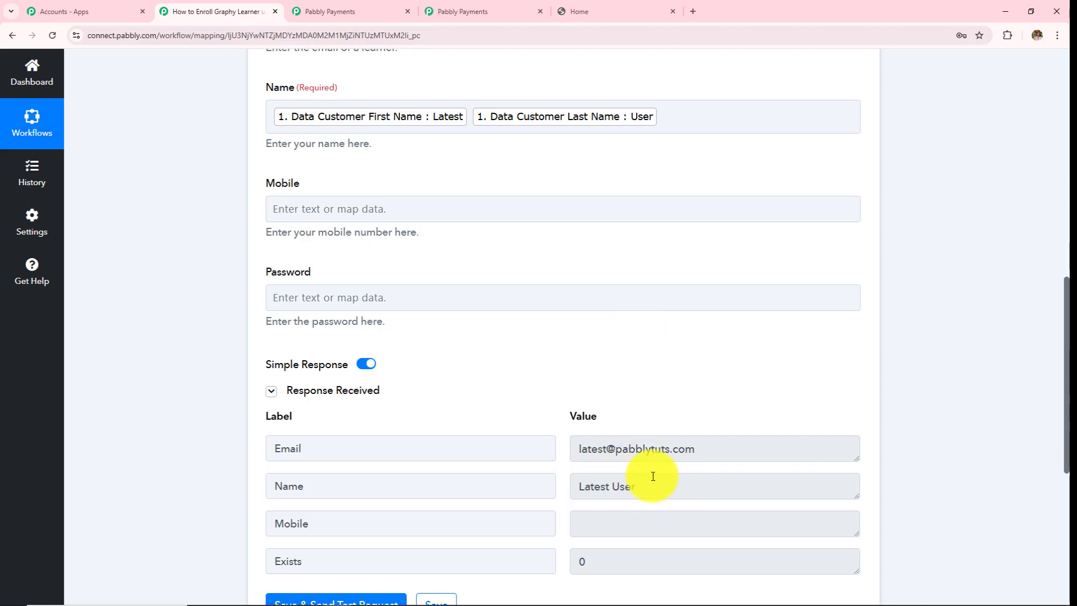
scroll(587, 365, "down", 1)
scroll(587, 348, "down", 5)
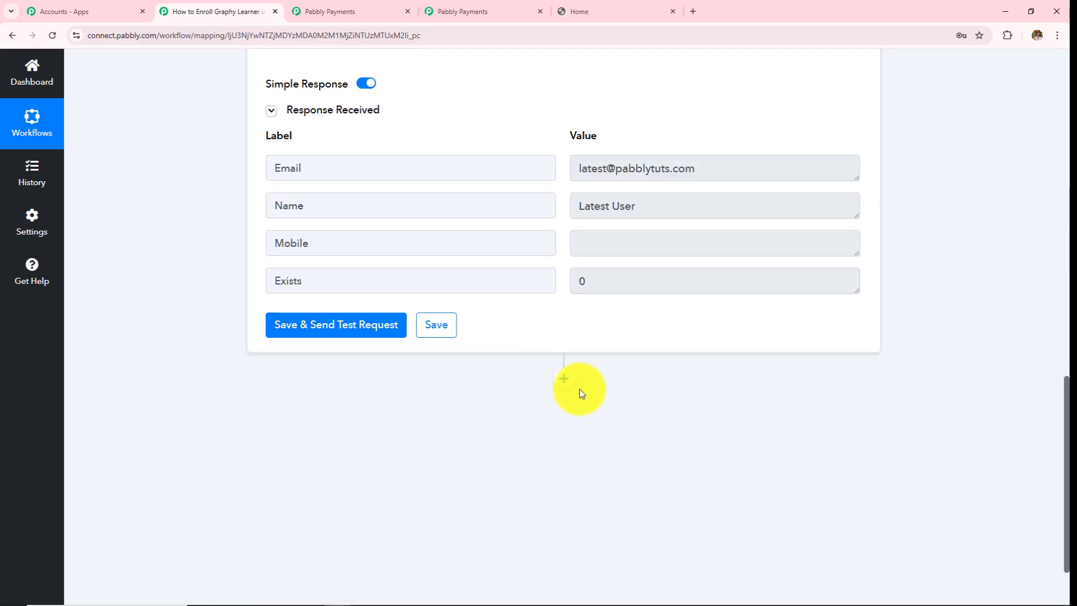
Step: Add another action step to the workflow using Graphy with the Enroll Learner to Course event
left_click(563, 378)
scroll(568, 386, "down", 7)
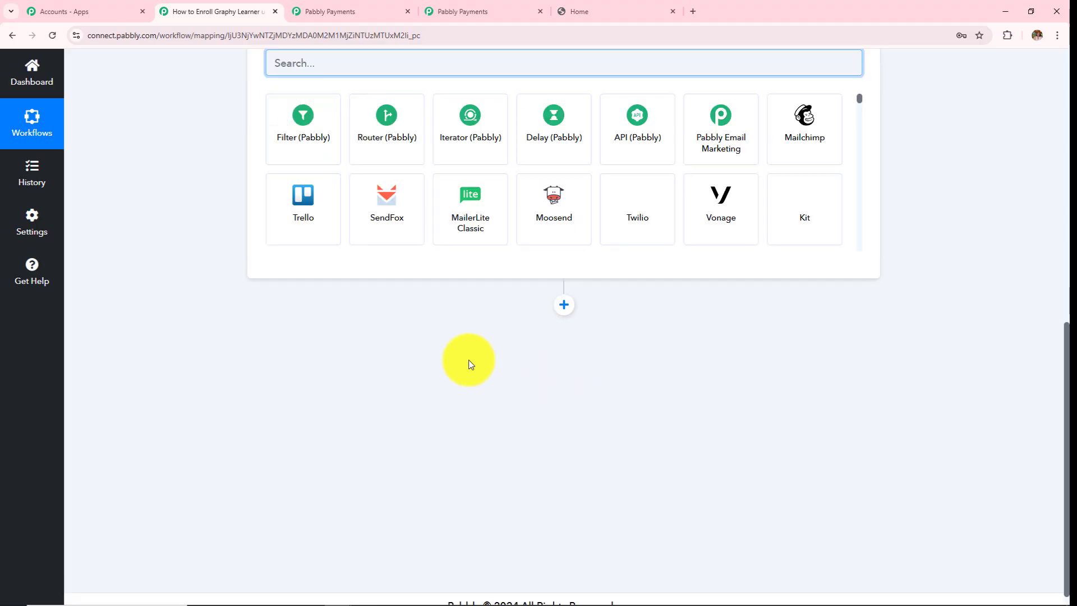
scroll(315, 185, "up", 2)
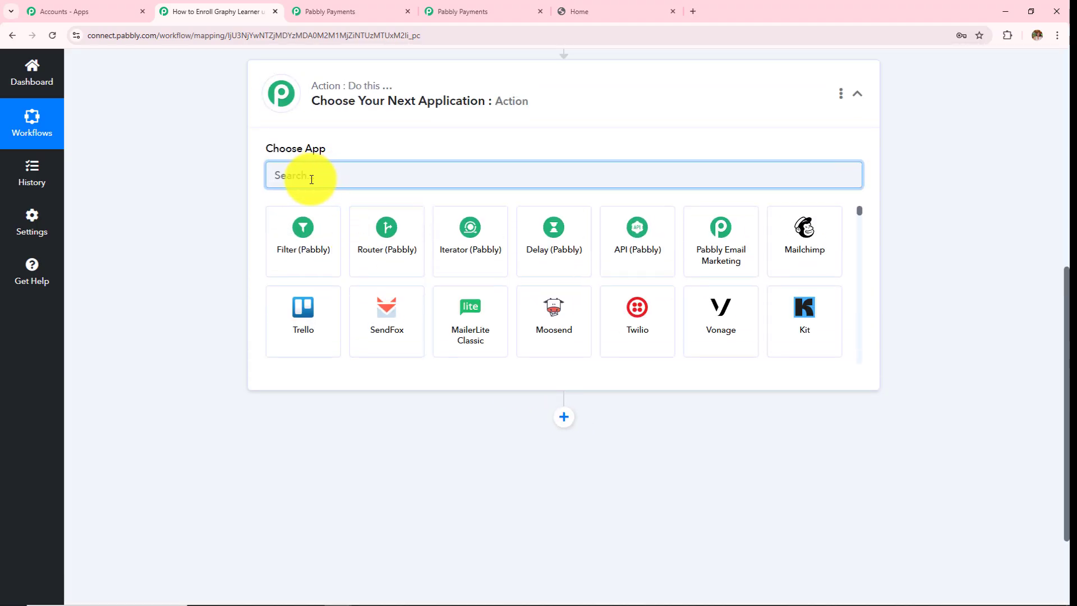
type("Grap")
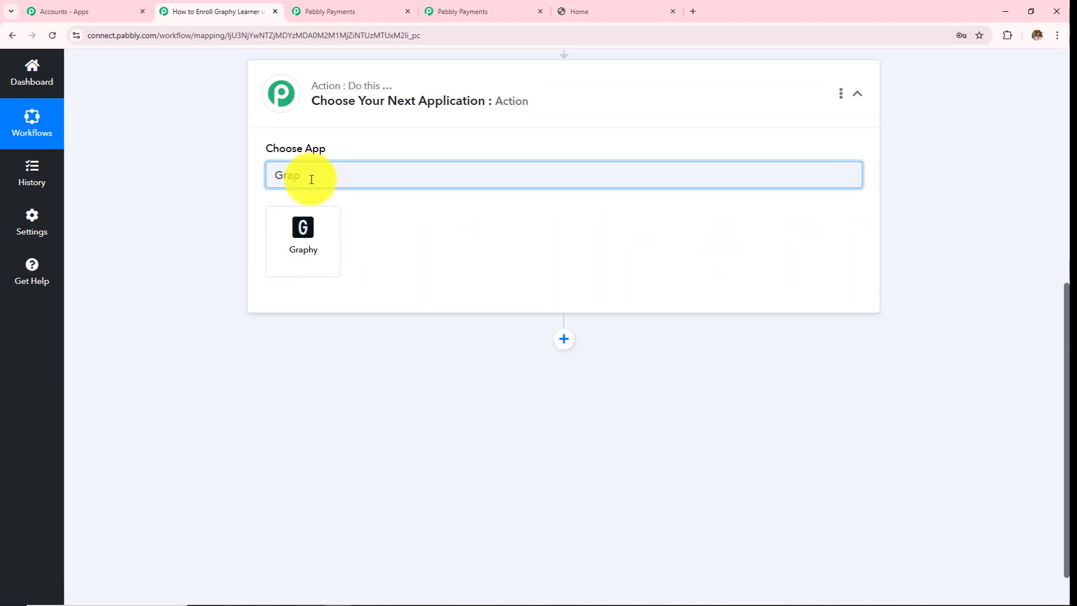
type("h")
left_click(302, 235)
left_click(346, 247)
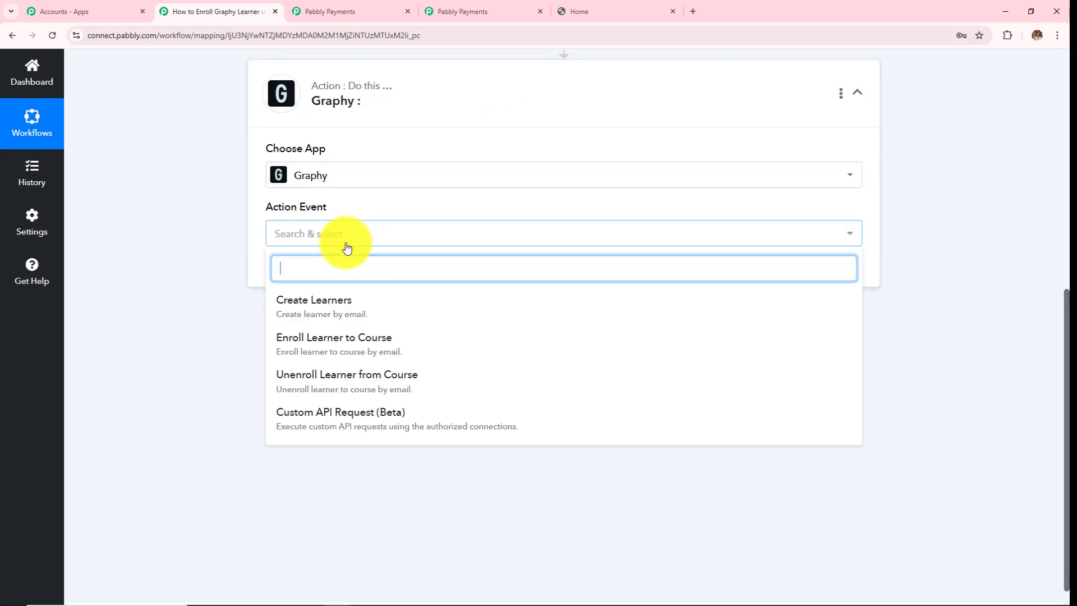
left_click(339, 352)
Step: Connect the Enroll Learner to Course action through the existing connection Graphy #5
left_click(313, 275)
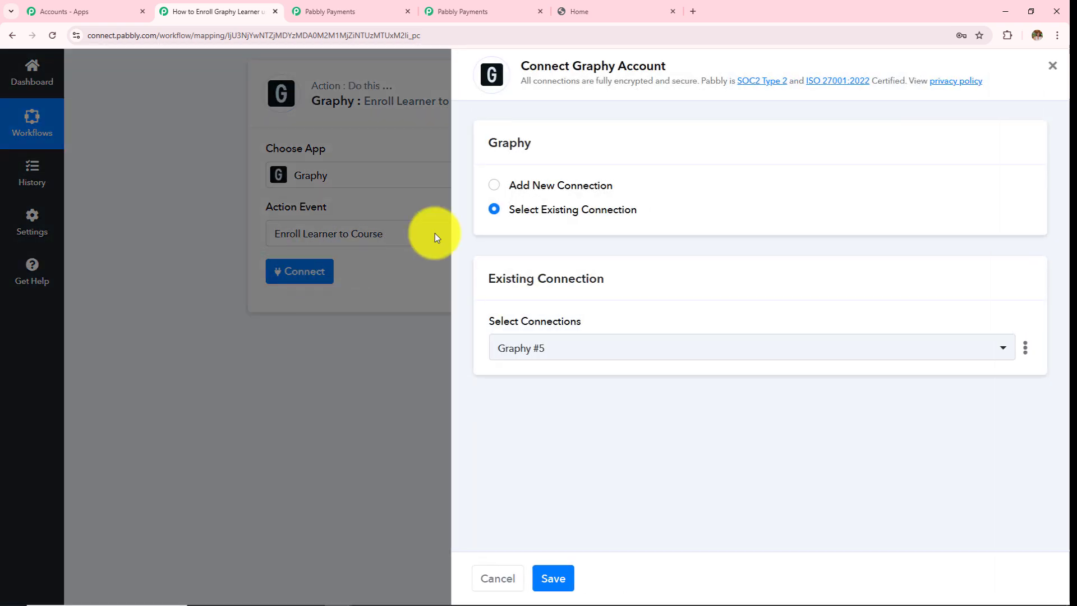
triple_click(513, 211)
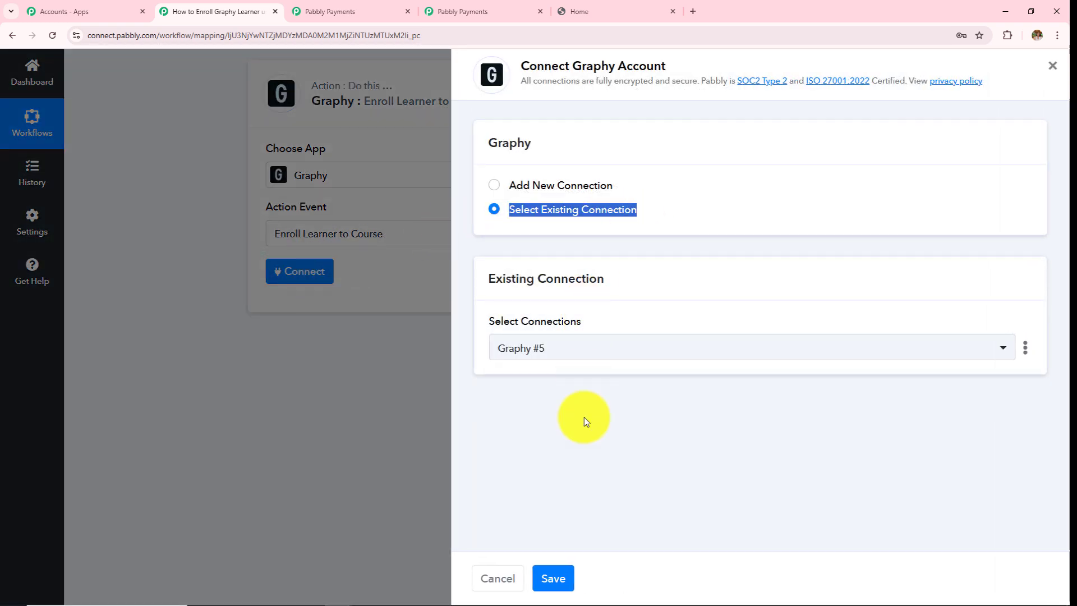
left_click(557, 578)
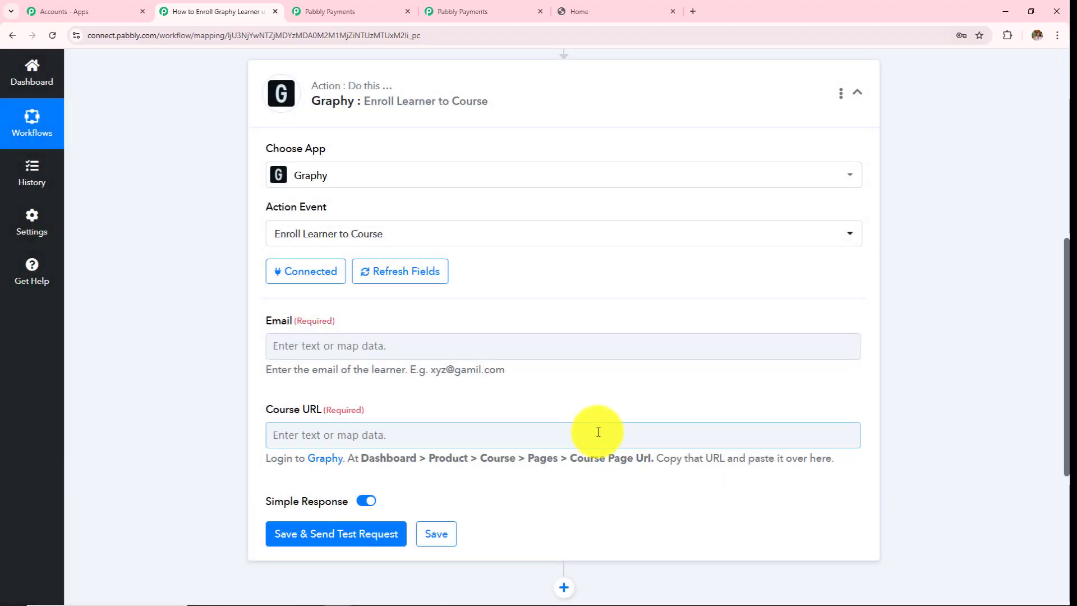
Step: Map the enrollment action's required Email field to the Email value from the Graphy Create Learners step
left_click_drag(264, 323, 354, 323)
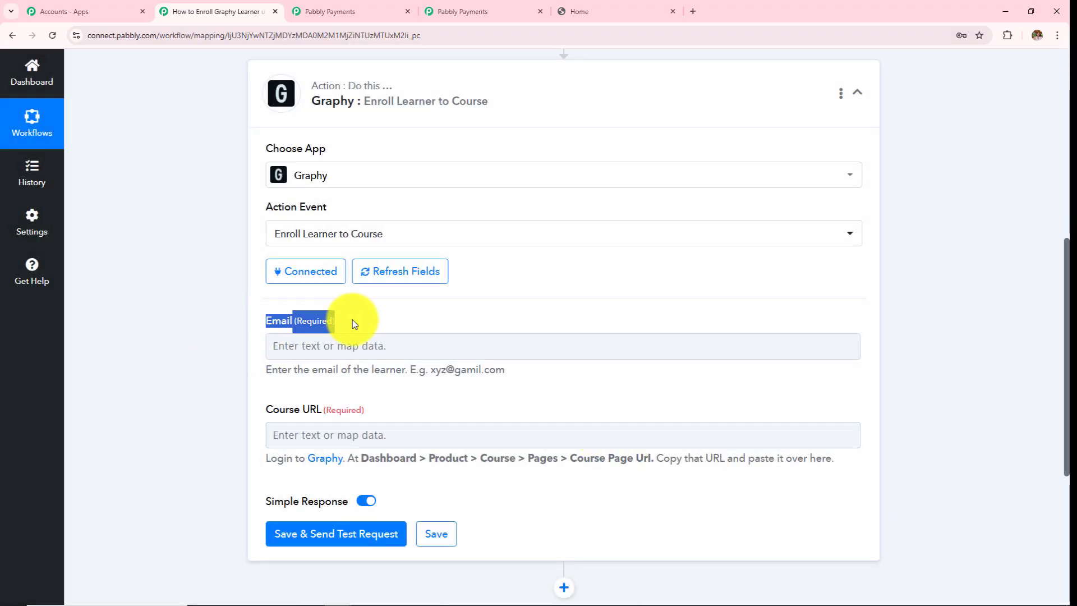
left_click_drag(263, 411, 397, 412)
left_click(187, 409)
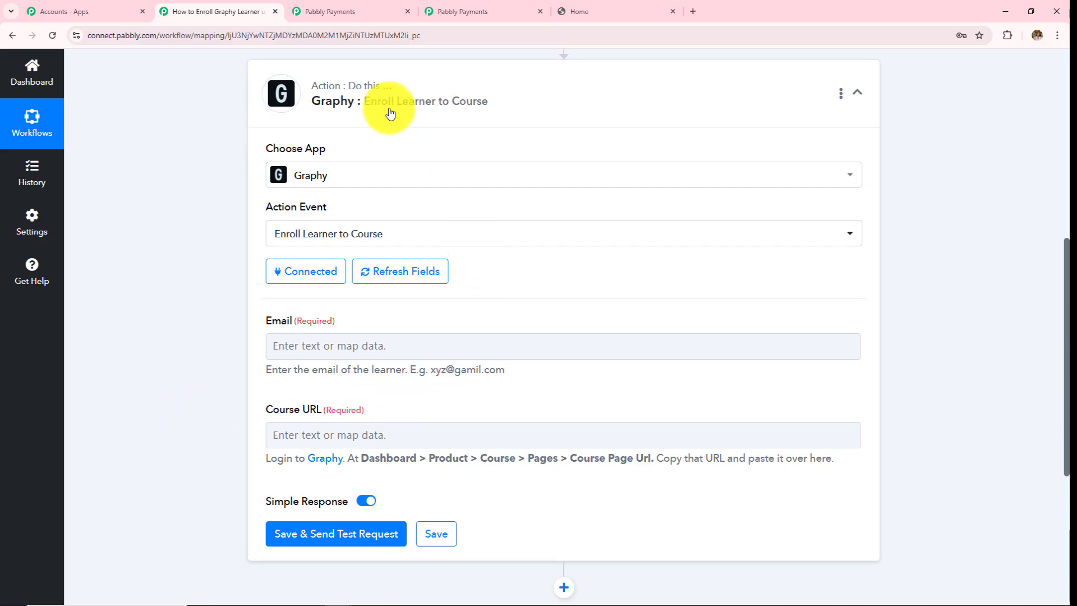
left_click(354, 341)
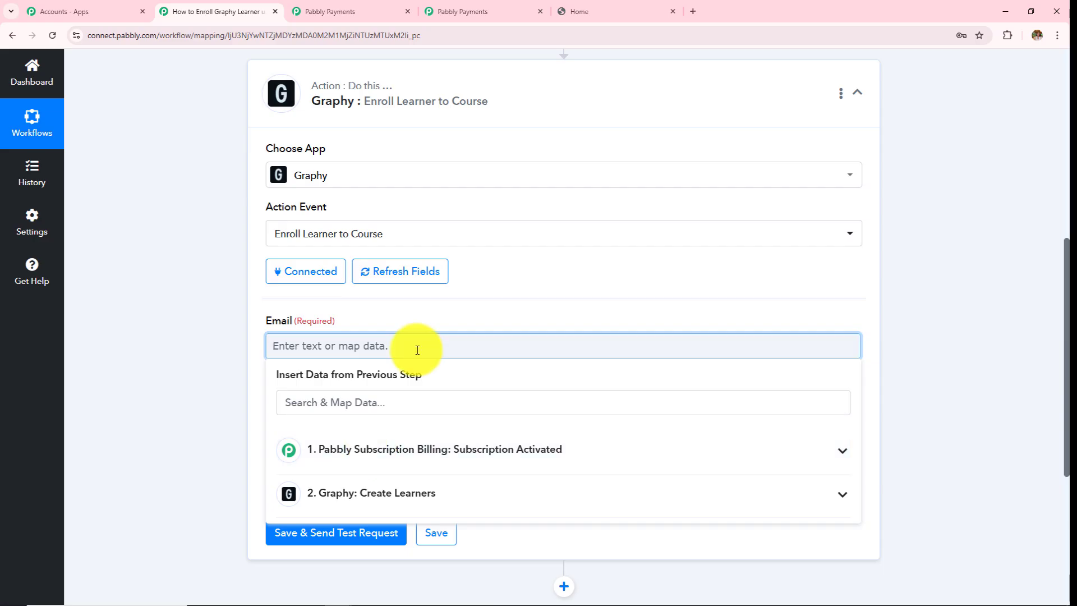
left_click(375, 494)
scroll(561, 363, "down", 2)
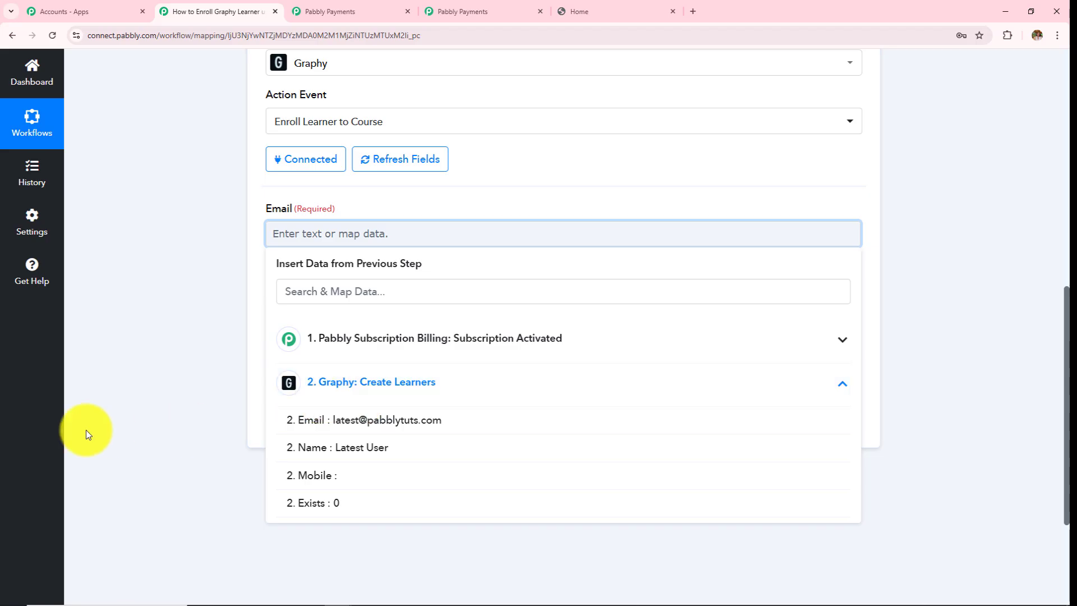
left_click(355, 427)
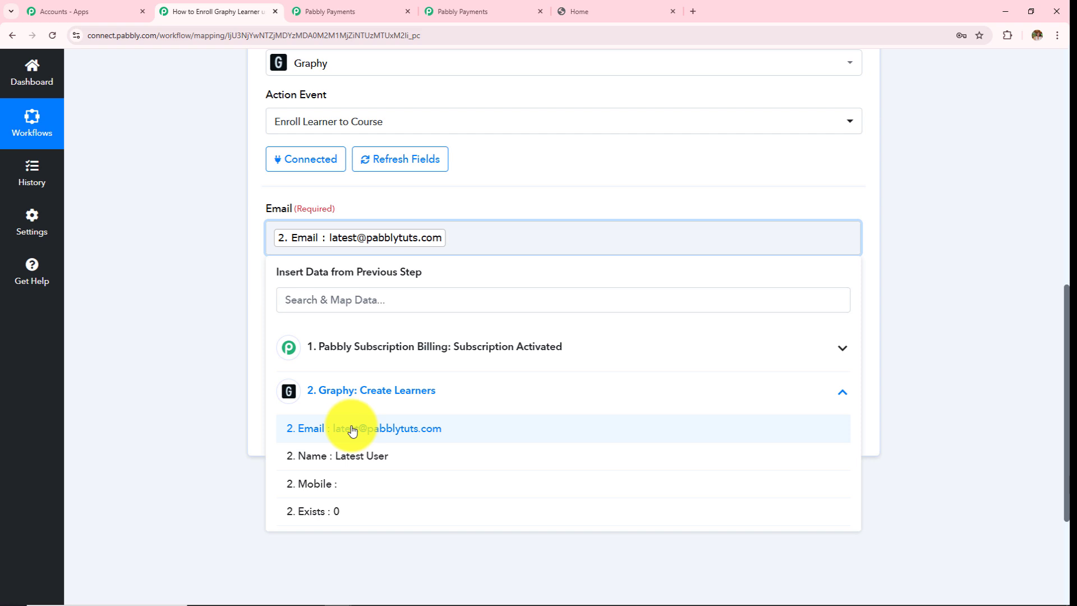
left_click(187, 377)
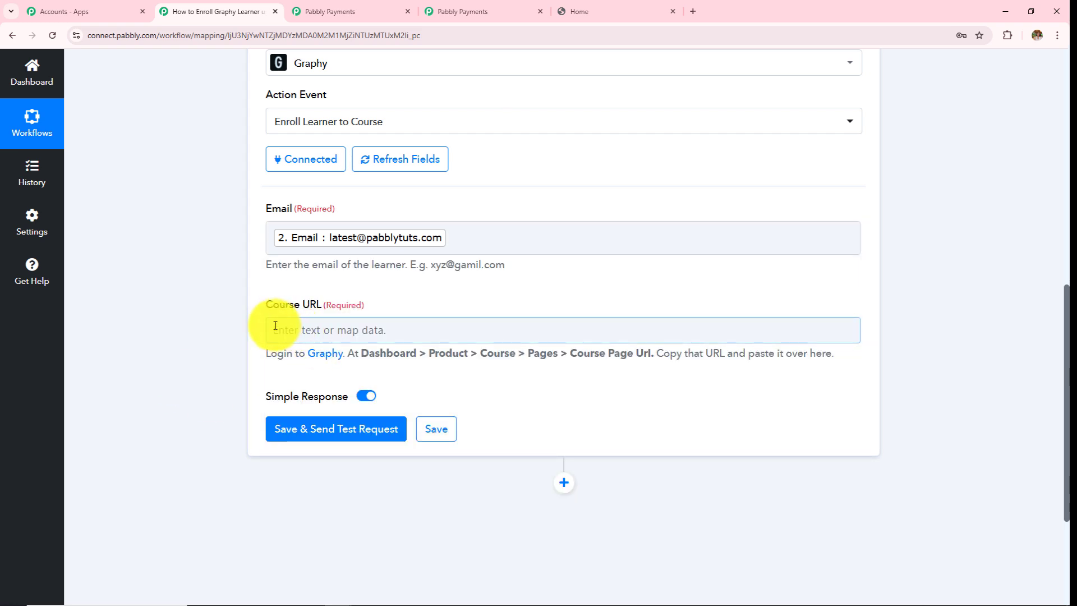
Step: Switch to Graphy and copy the Canonical Url from the Core PHP Programming course's landing page settings
left_click_drag(262, 305, 385, 304)
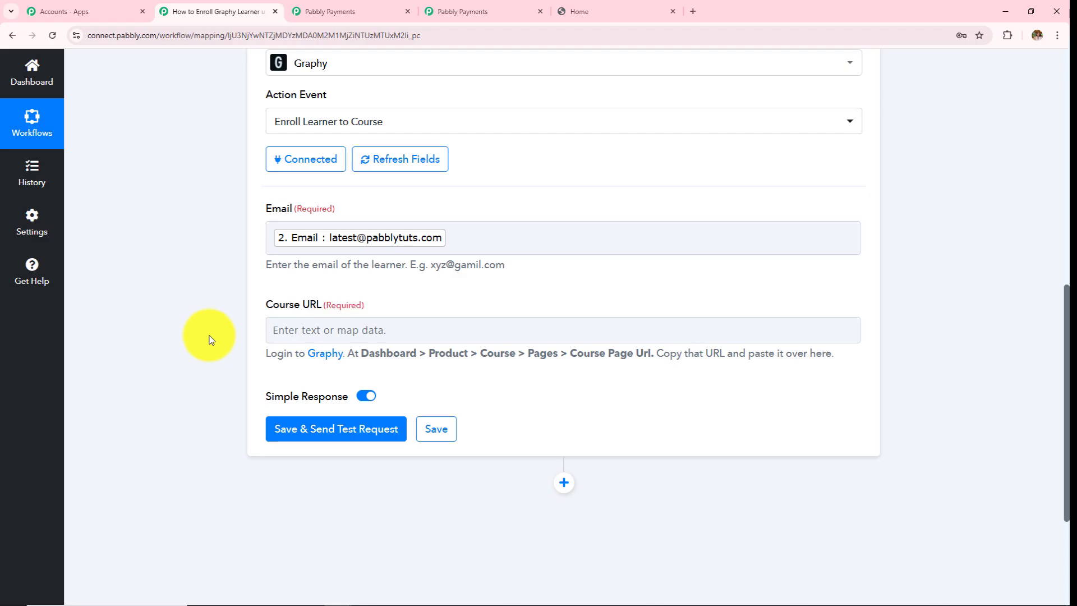
left_click(572, 8)
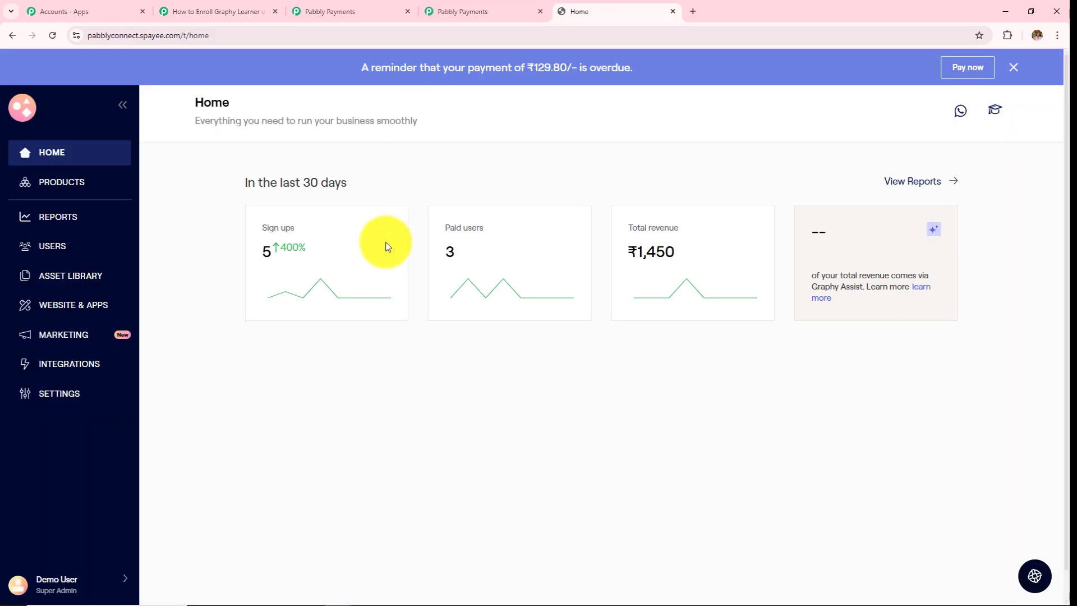
left_click(70, 187)
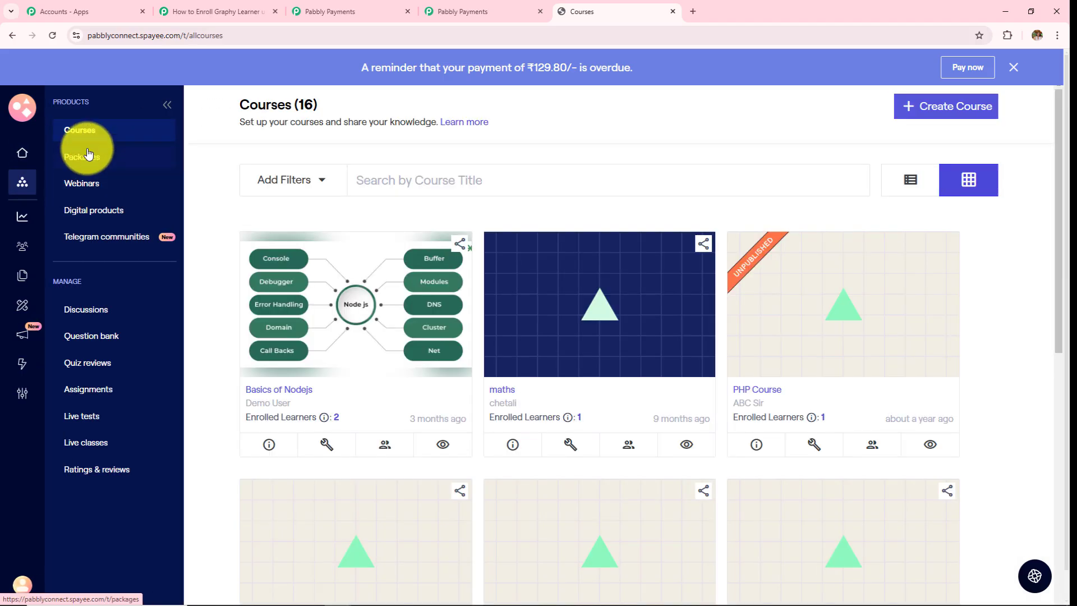
scroll(656, 365, "down", 5)
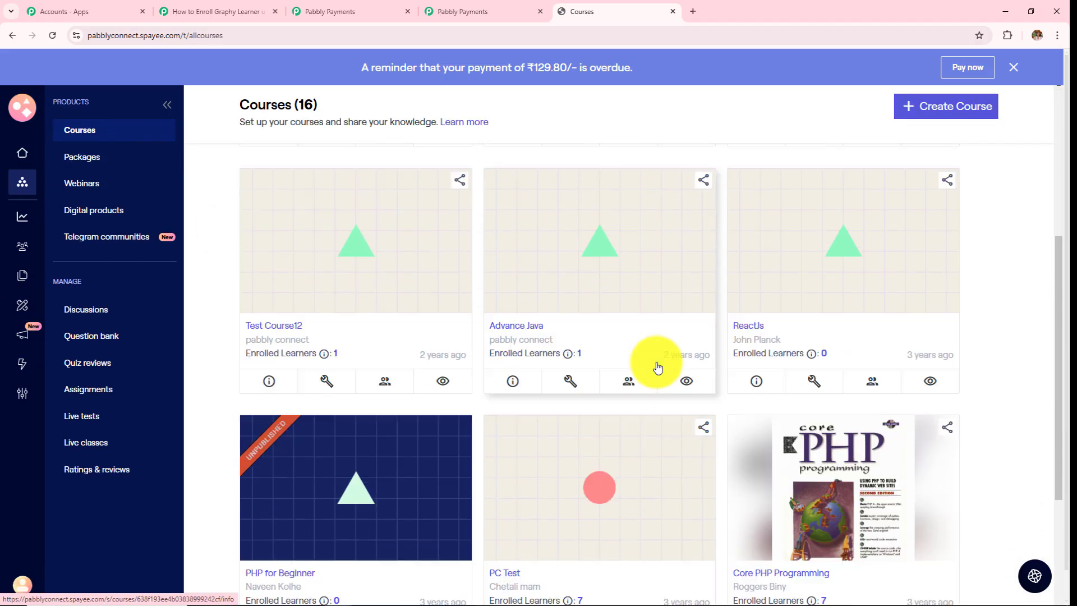
scroll(656, 365, "down", 3)
scroll(785, 440, "up", 1)
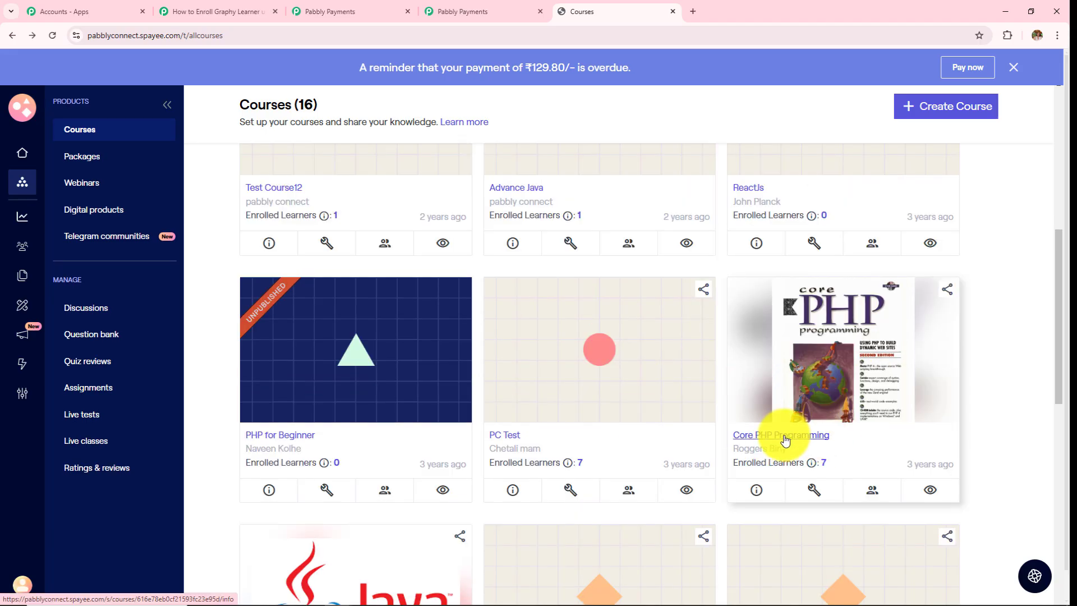
left_click(785, 440)
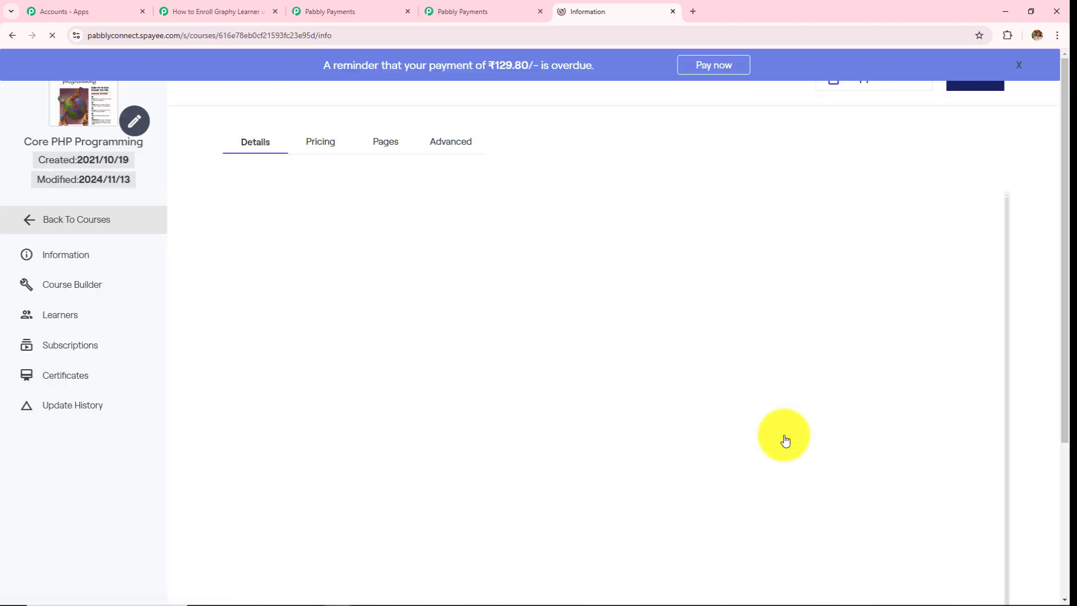
left_click(396, 149)
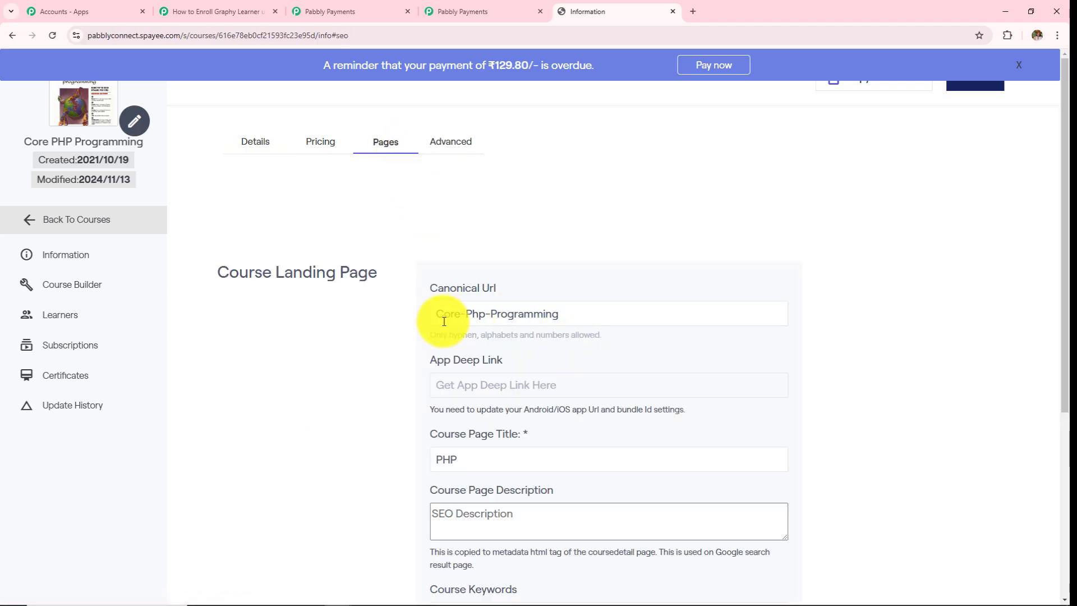
left_click_drag(559, 314, 437, 318)
key("ctrl+c")
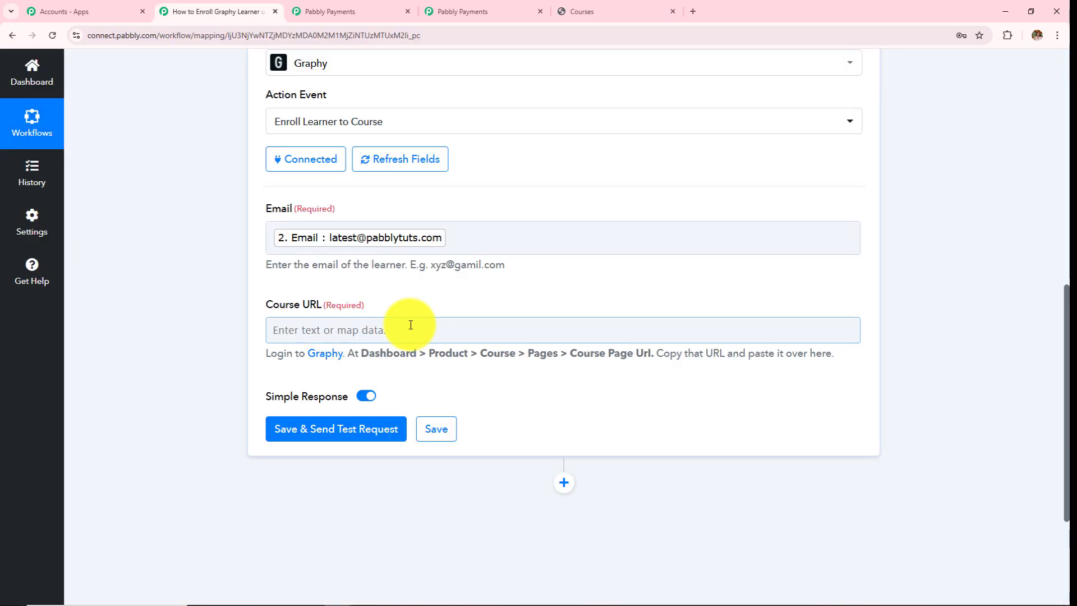
Step: Back in Pabbly Connect, set the Course URL to Core-Php-Programming, save the enrollment action and send a test request
left_click(411, 330)
key("ctrl+v")
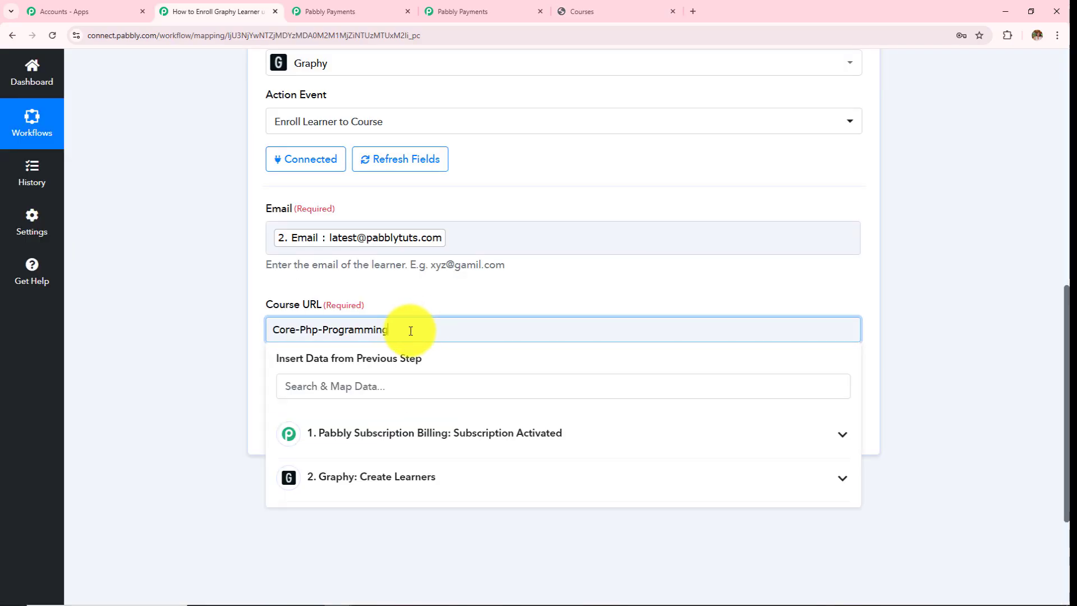
left_click(216, 353)
left_click(392, 416)
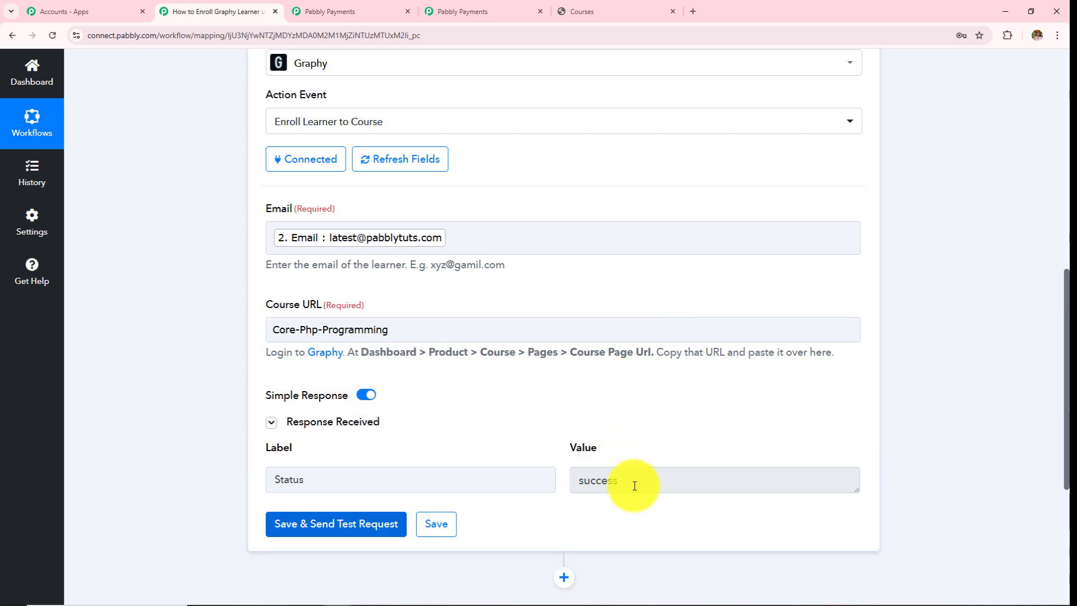
double_click(632, 480)
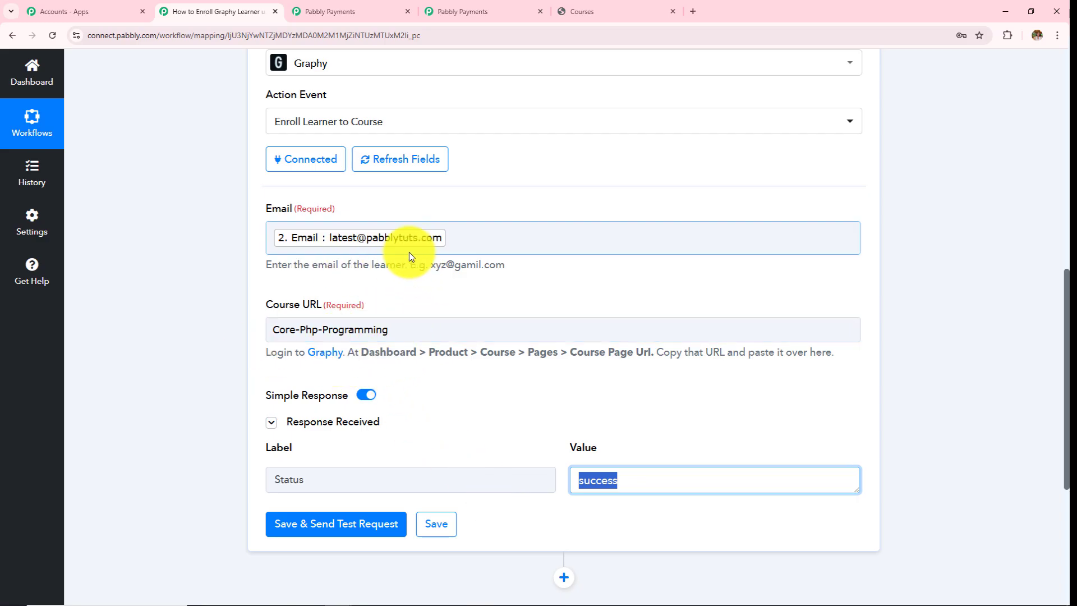
scroll(415, 263, "up", 2)
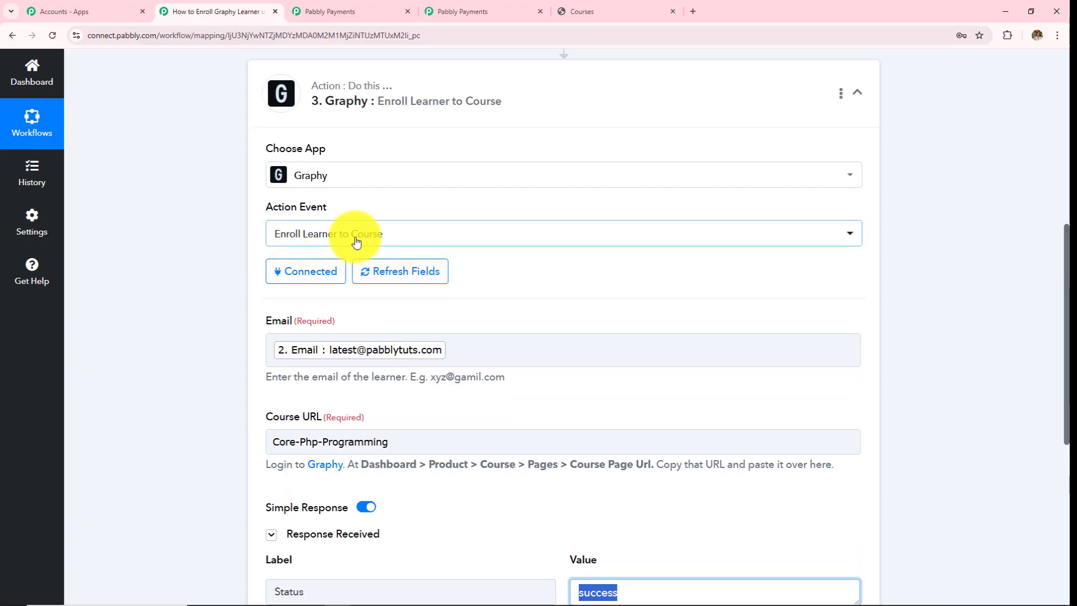
Step: In Graphy, open the Core PHP Programming course's learners and check the list for the test learner
left_click(617, 7)
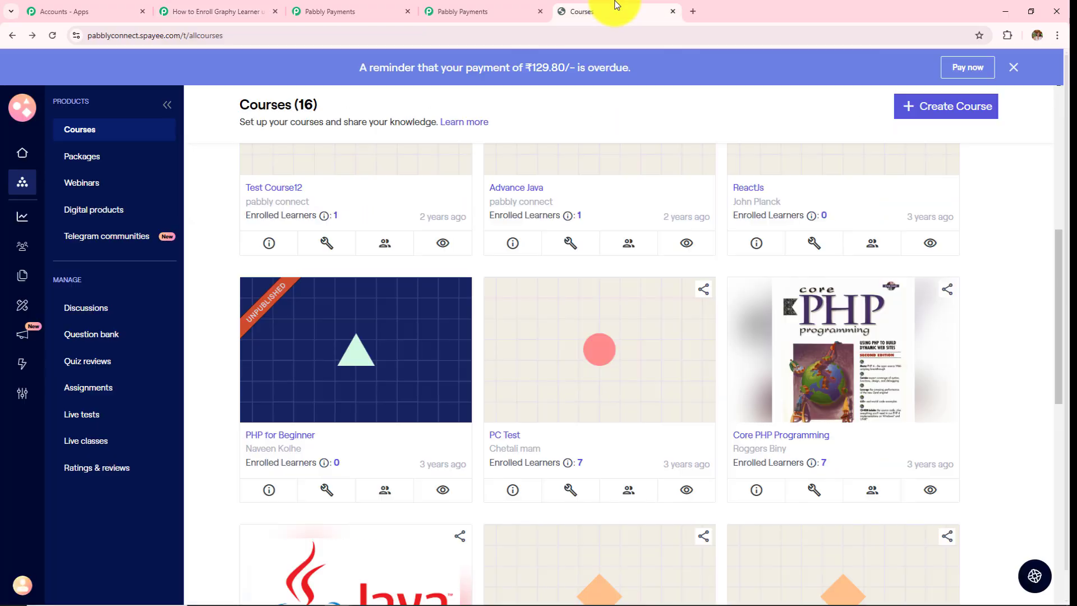
left_click(760, 441)
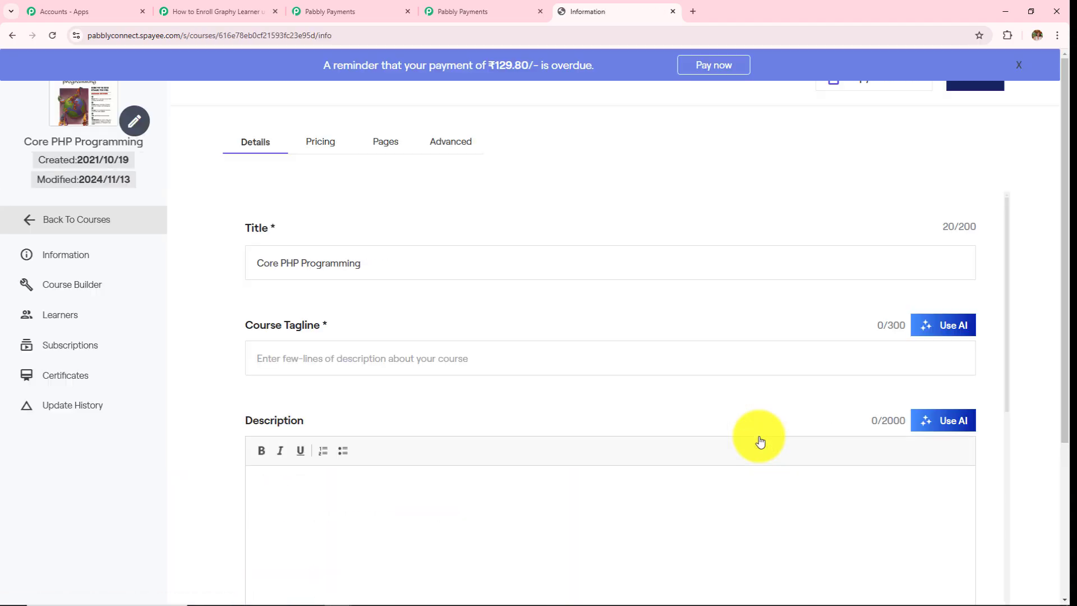
left_click(59, 317)
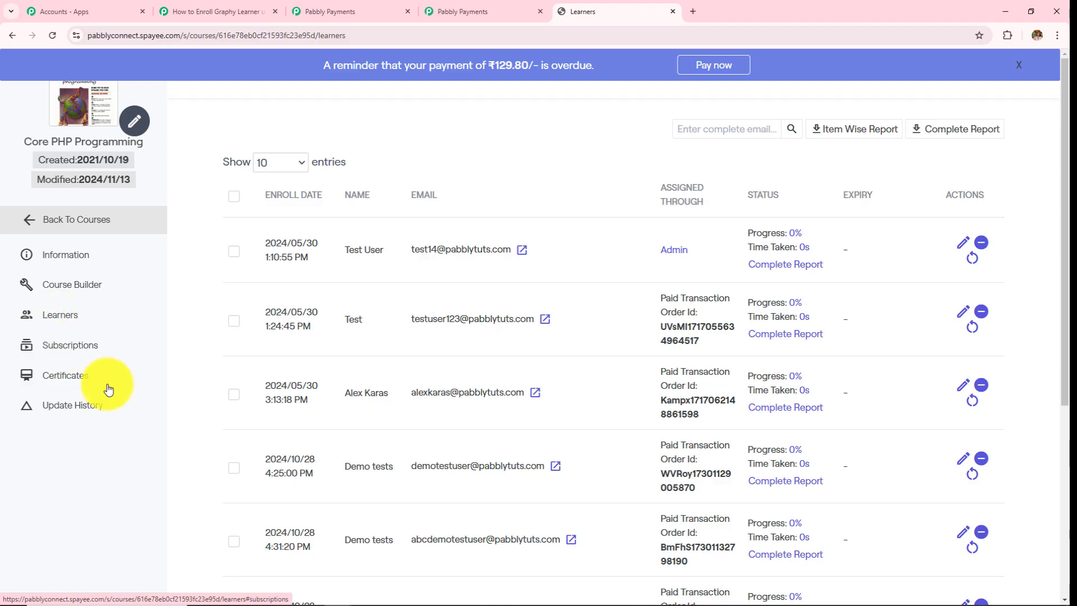
scroll(449, 354, "down", 5)
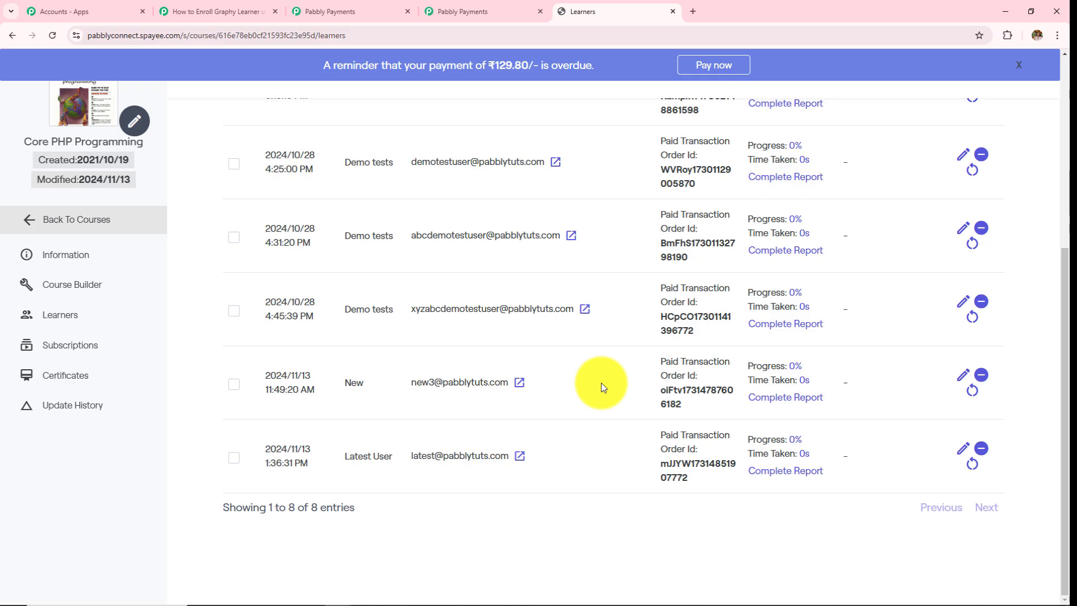
Step: On the Php Course checkout page, enter a new customer's details with India and Madhya Pradesh, fill in the success test card number and complete the order
key("ctrl+shift+Tab")
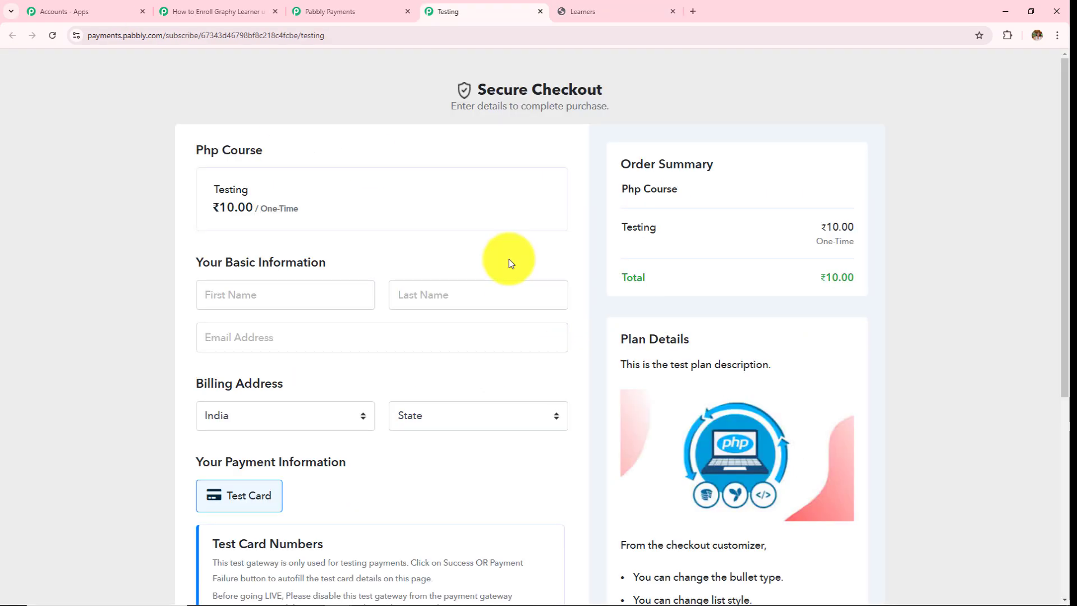
scroll(509, 263, "down", 4)
scroll(509, 263, "up", 4)
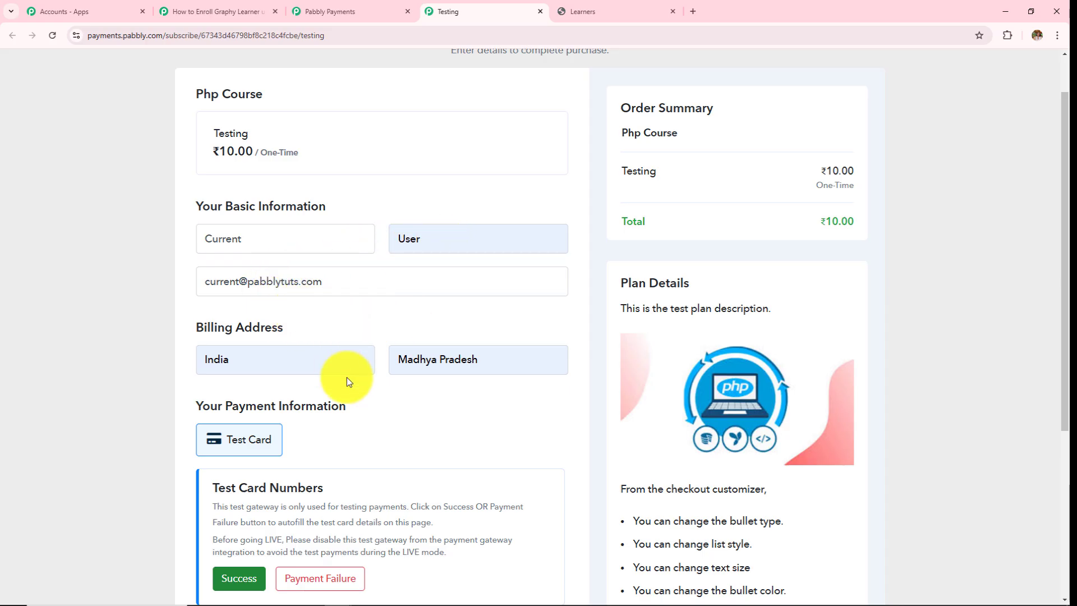
scroll(385, 368, "down", 4)
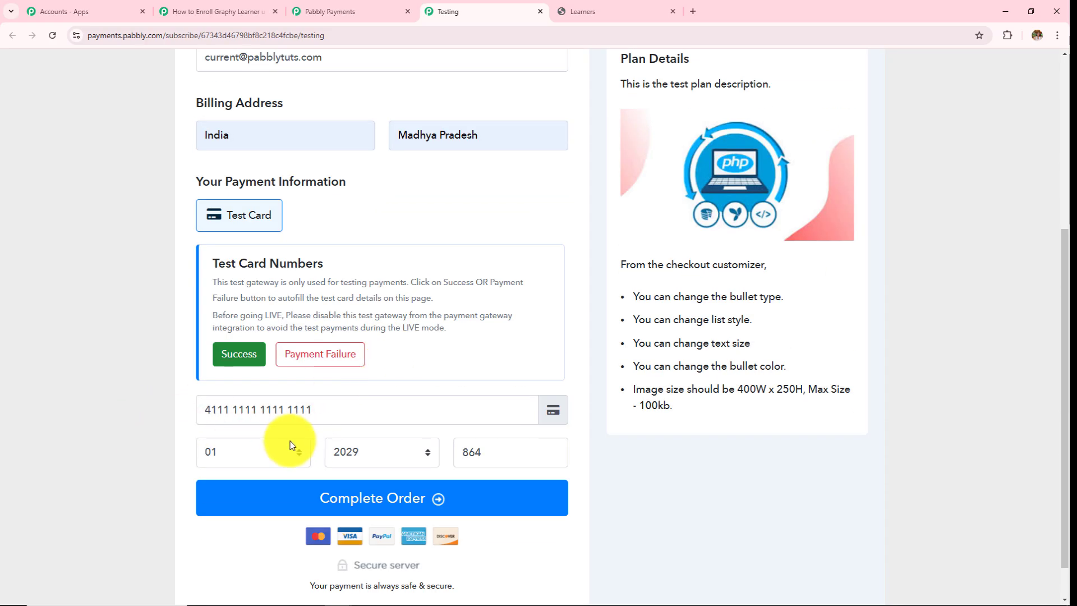
left_click(411, 508)
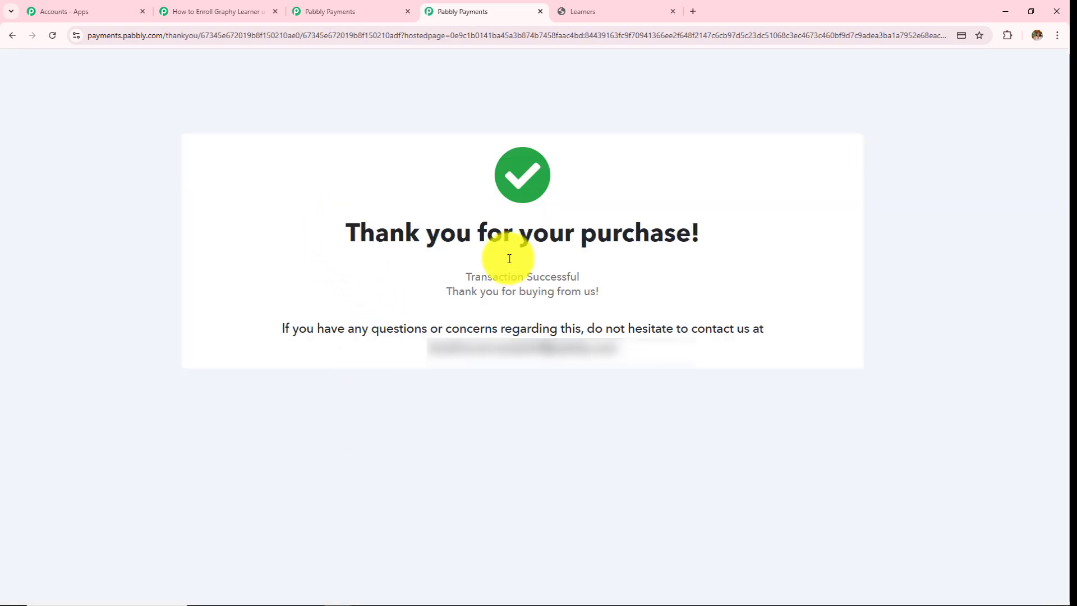
key("ctrl+a")
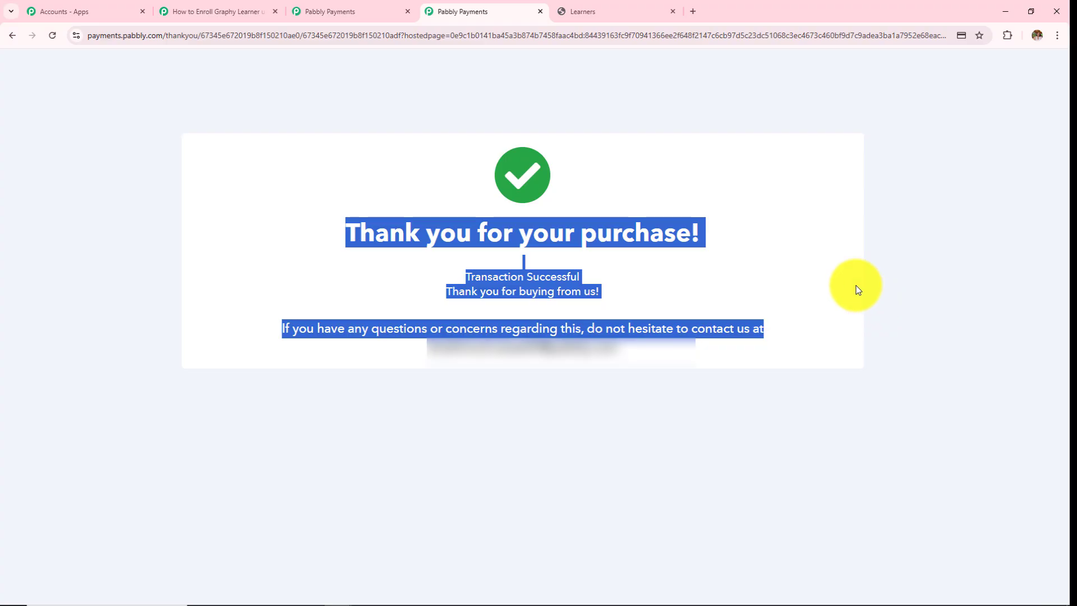
Step: Switch to Graphy, reload the Core PHP Programming learners page and check the end of the list for the new customer
left_click(612, 7)
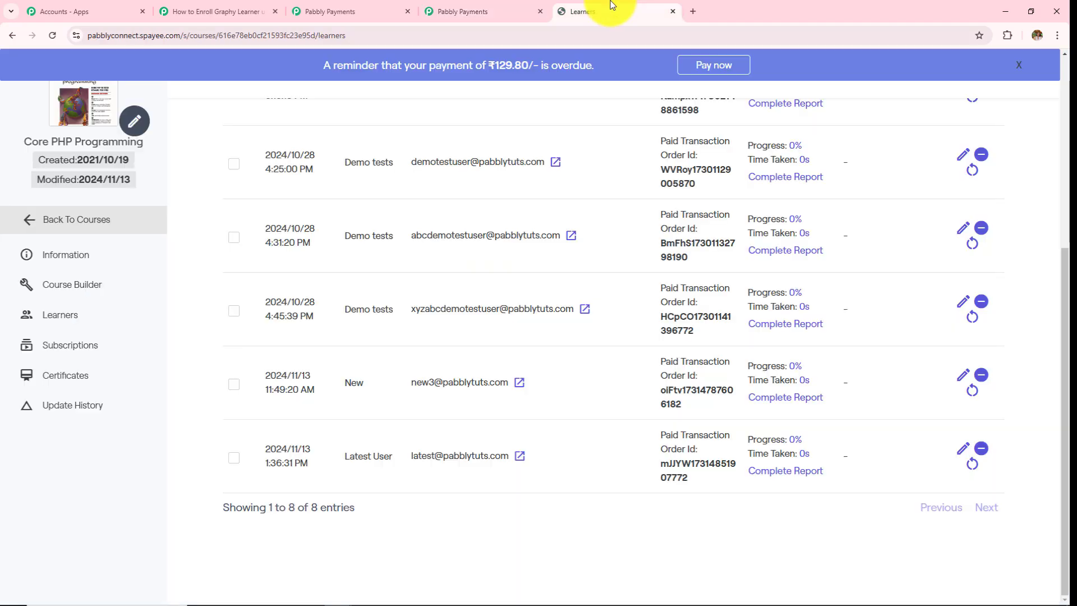
left_click(52, 36)
scroll(393, 303, "down", 10)
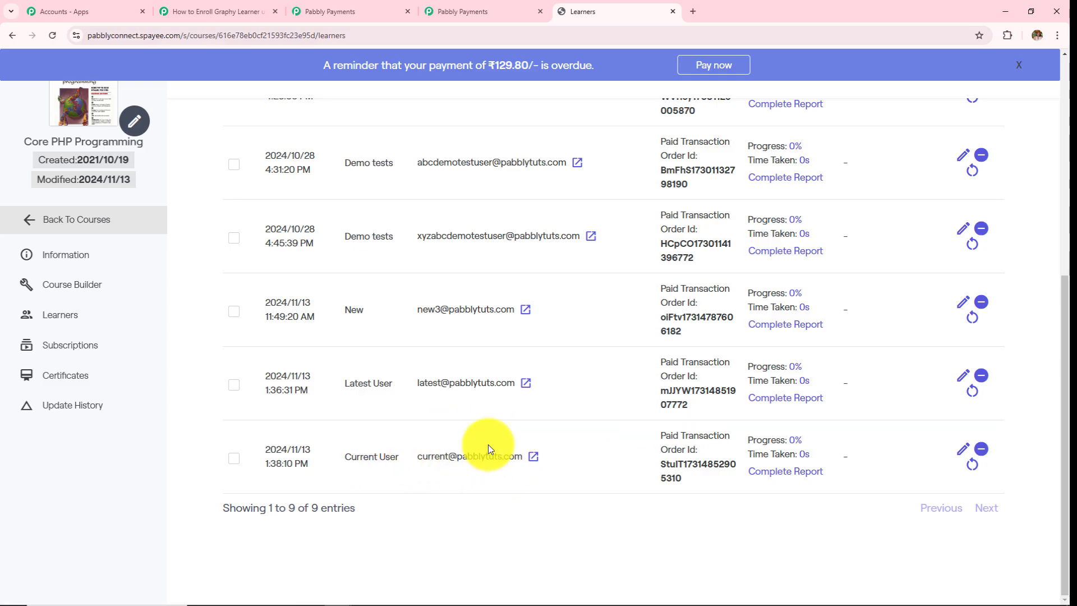
Step: Switch to the Pabbly Connect workflow and review the Subscription Activated trigger's setup and its received response
left_click(266, 18)
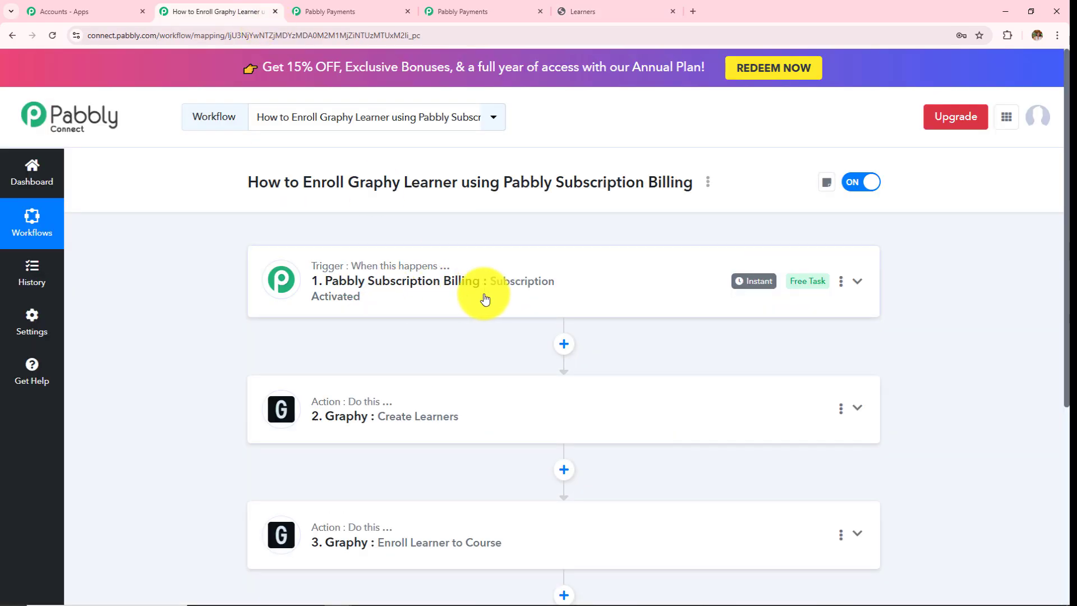
left_click(465, 303)
scroll(534, 352, "down", 4)
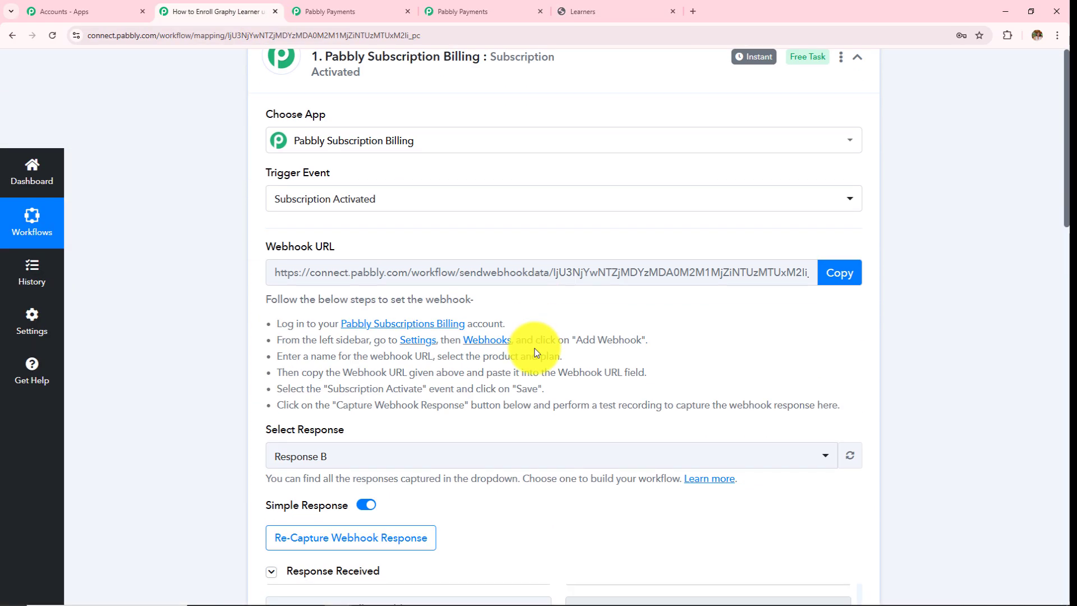
scroll(534, 352, "down", 1)
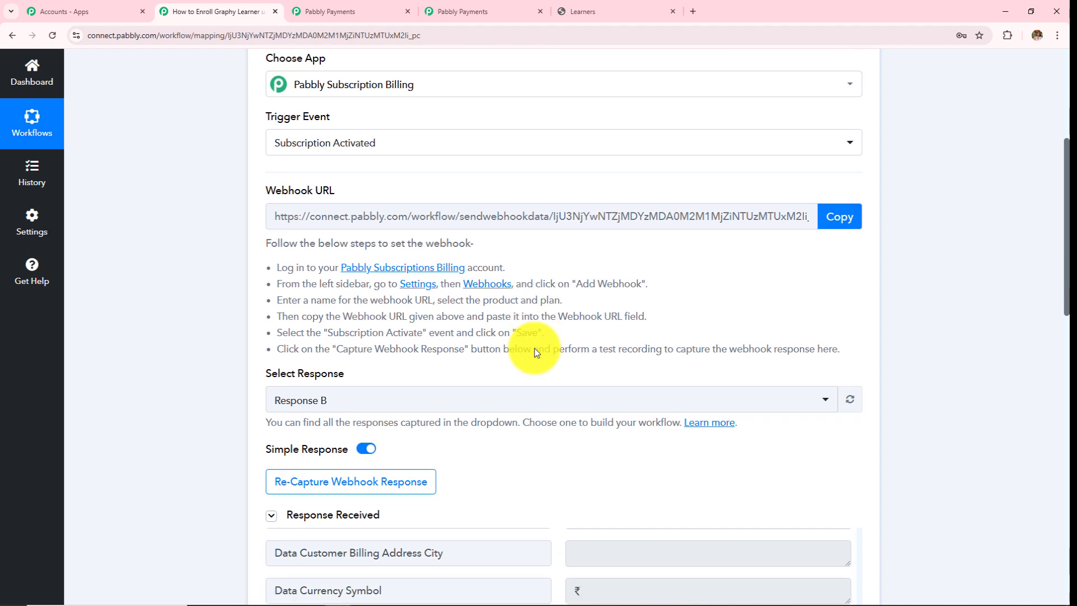
scroll(534, 353, "up", 2)
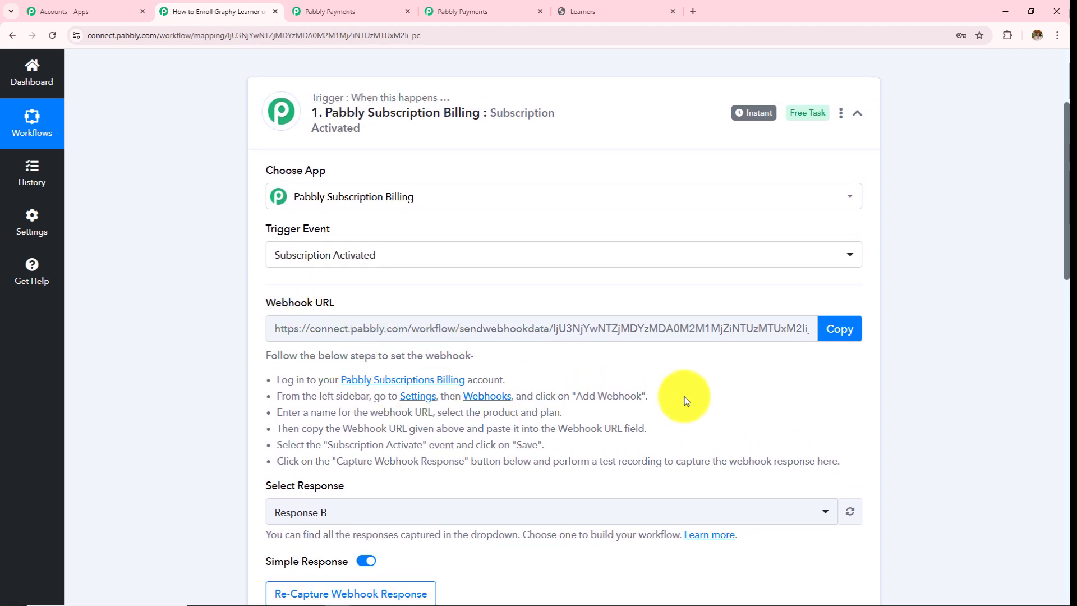
scroll(685, 396, "down", 6)
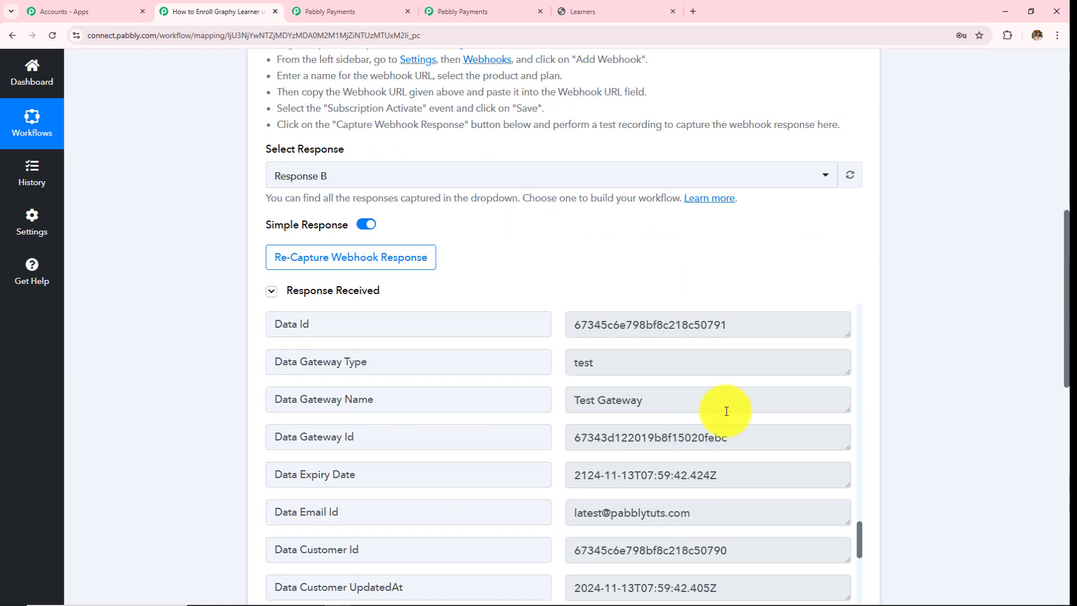
scroll(724, 409, "down", 3)
scroll(933, 317, "down", 8)
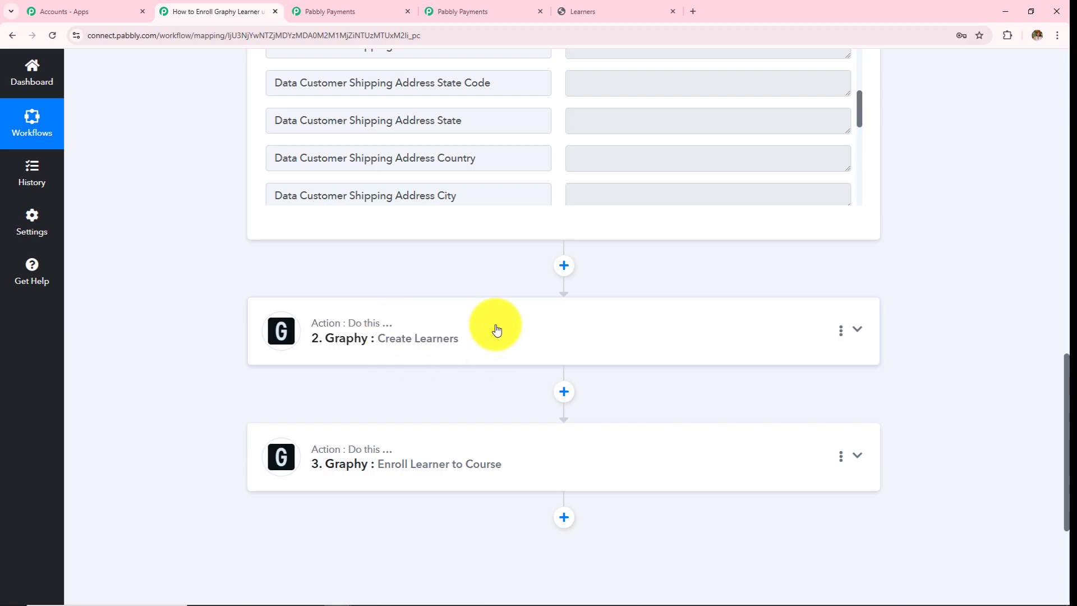
Step: Expand the Create Learners action and review its mapped email and name fields and the received response
left_click(507, 339)
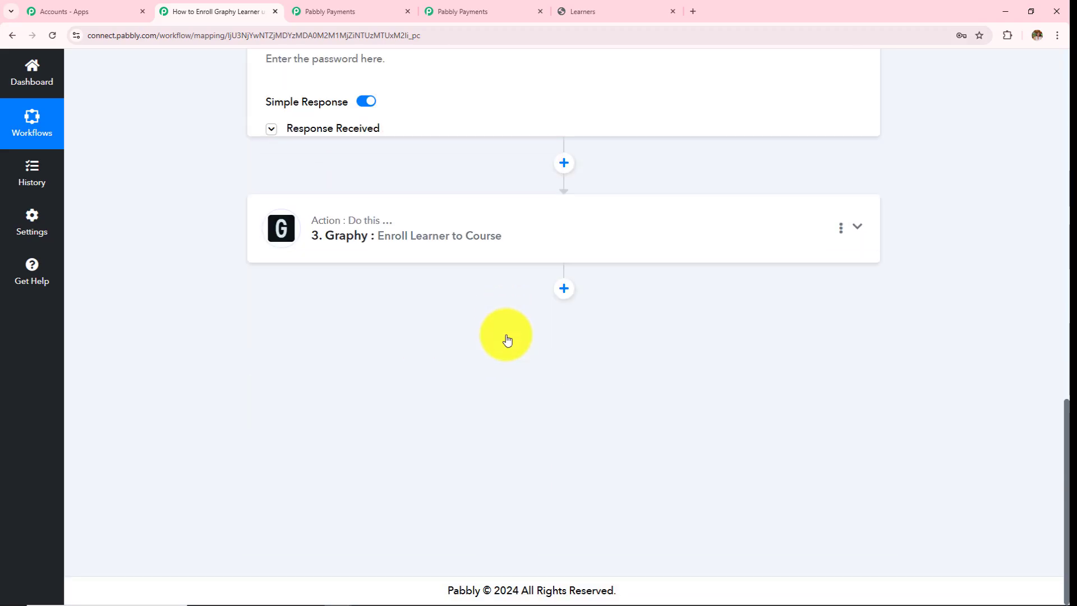
scroll(585, 357, "down", 4)
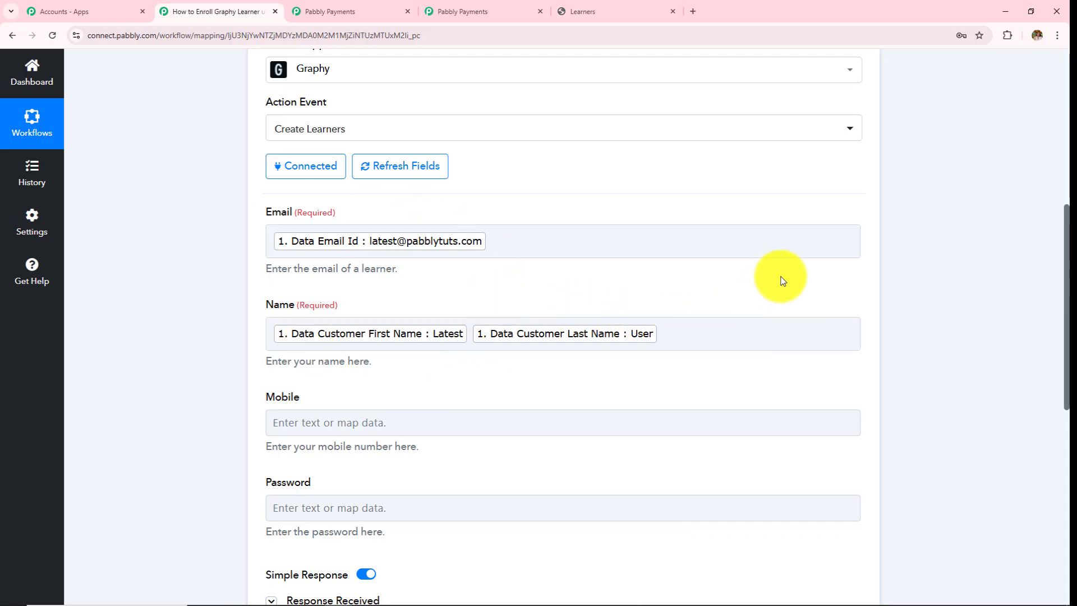
scroll(771, 276, "down", 5)
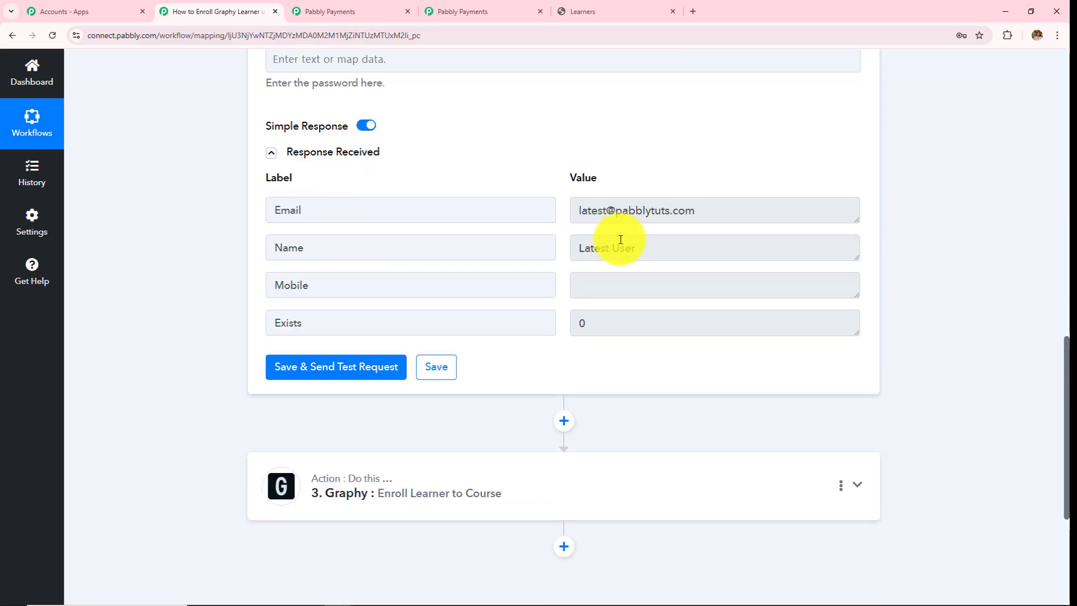
scroll(622, 240, "up", 4)
scroll(622, 240, "up", 4)
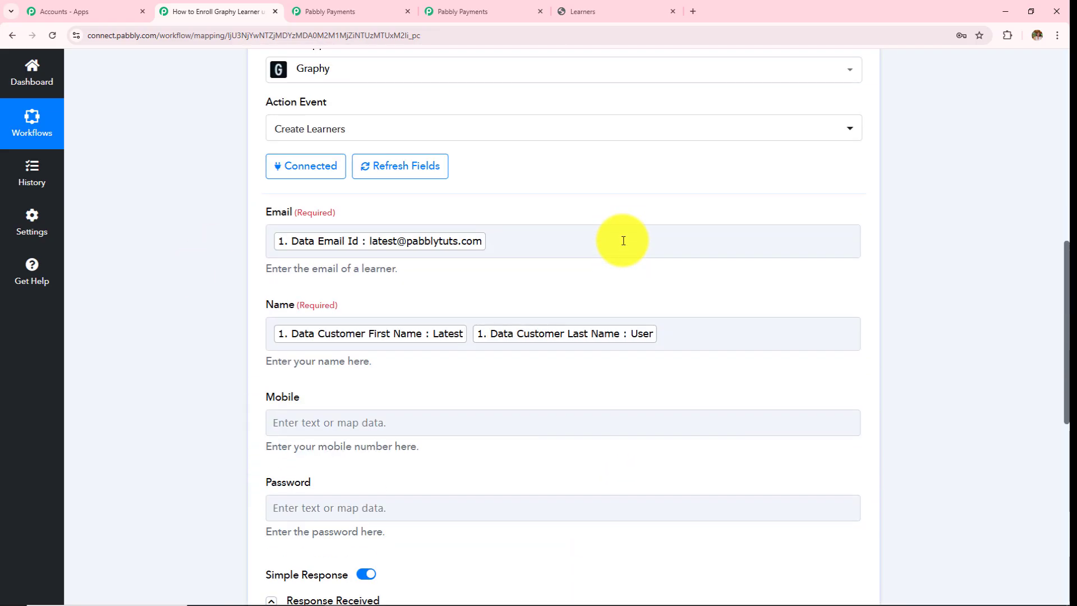
scroll(554, 325, "down", 4)
scroll(555, 325, "down", 5)
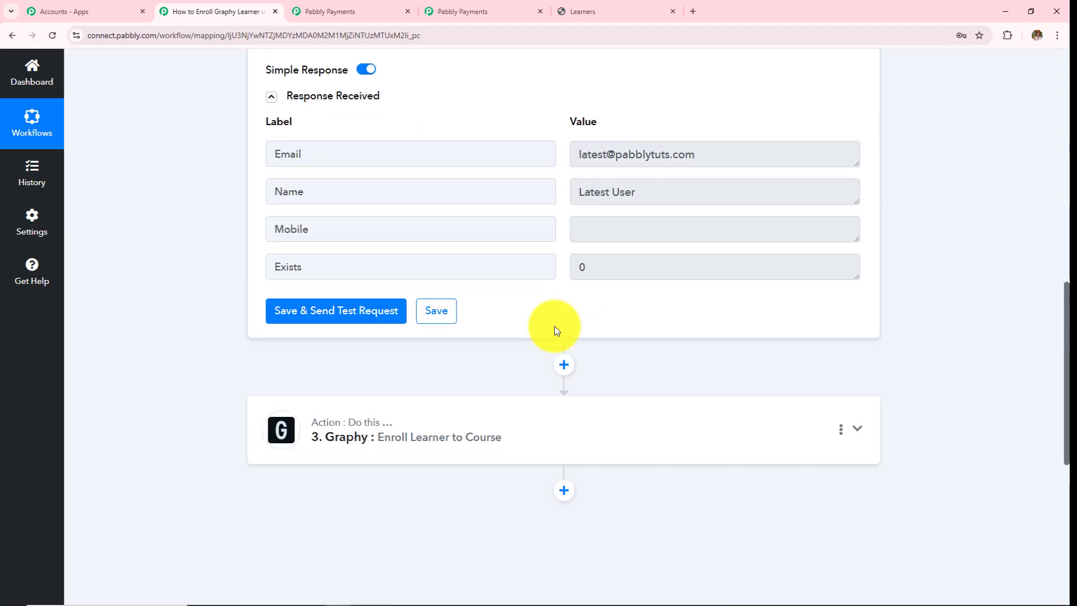
Step: Expand the Enroll Learner to Course action and review its email mapping, Course URL and the status in the received response
left_click(578, 426)
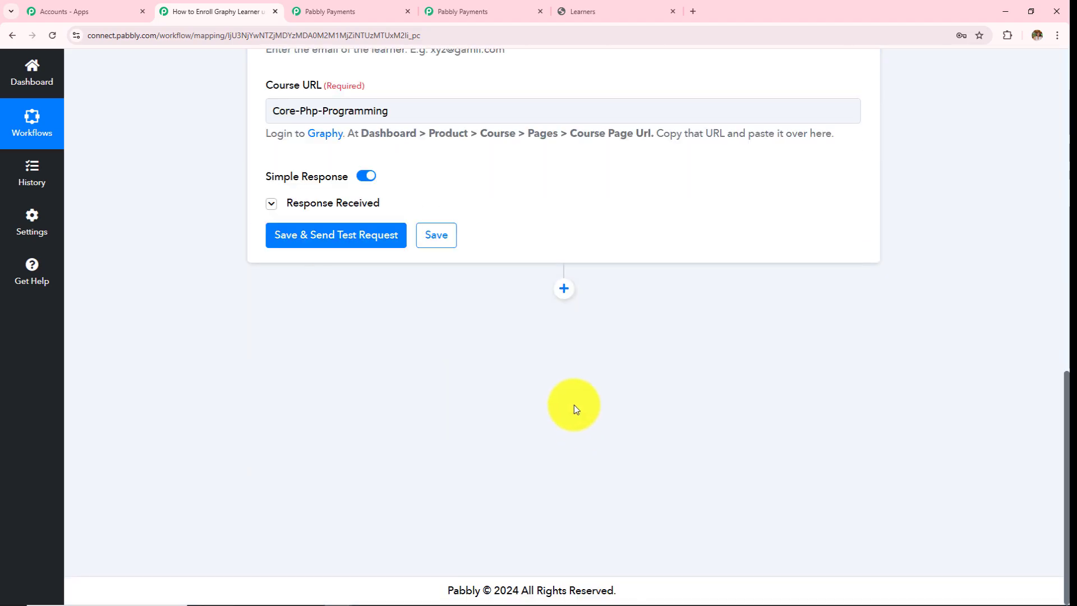
scroll(572, 393, "up", 7)
scroll(563, 376, "down", 1)
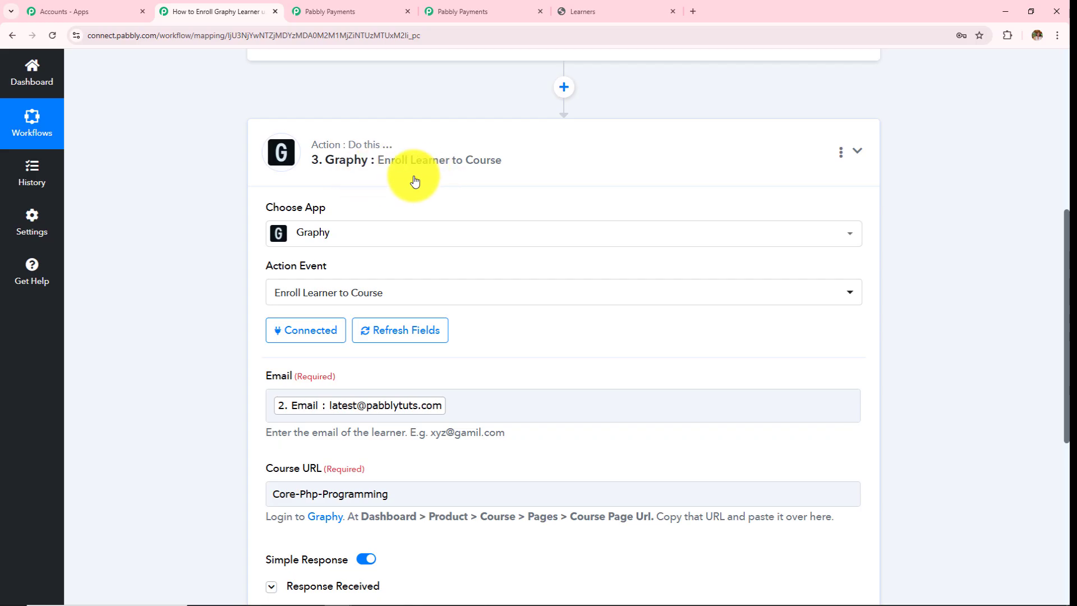
scroll(734, 288, "down", 2)
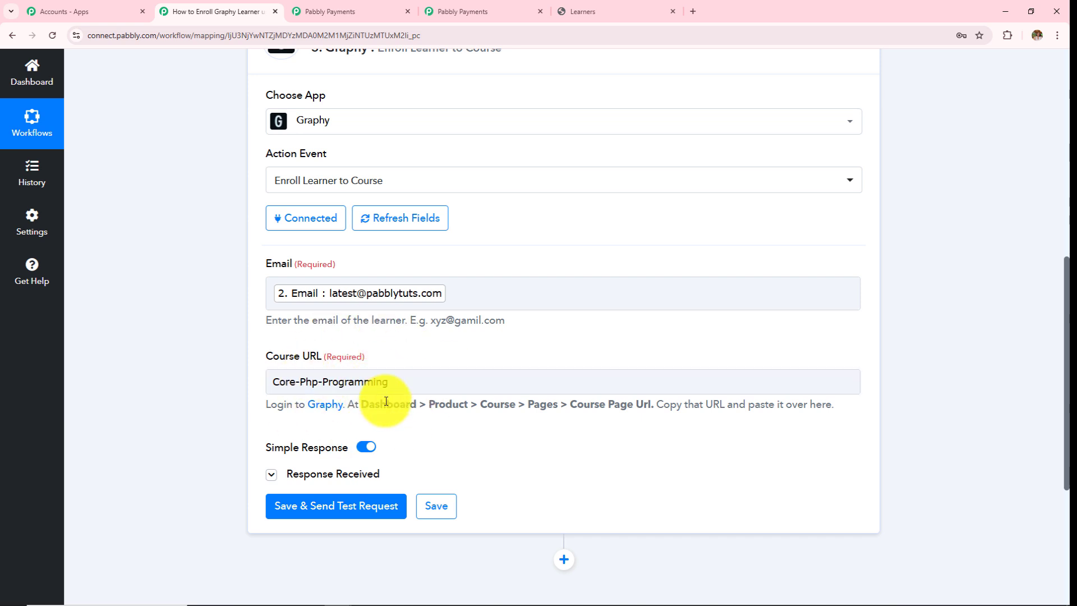
left_click(351, 474)
scroll(573, 370, "down", 2)
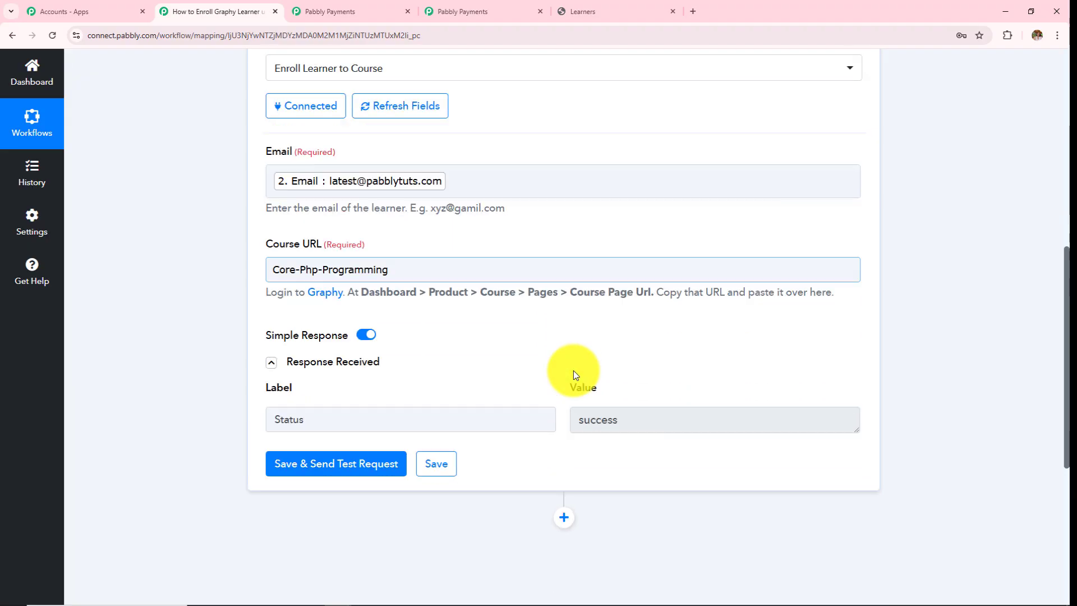
double_click(639, 425)
Step: Recheck the Core PHP Programming learners list in Graphy and return to the Pabbly Connect workflow
left_click(566, 11)
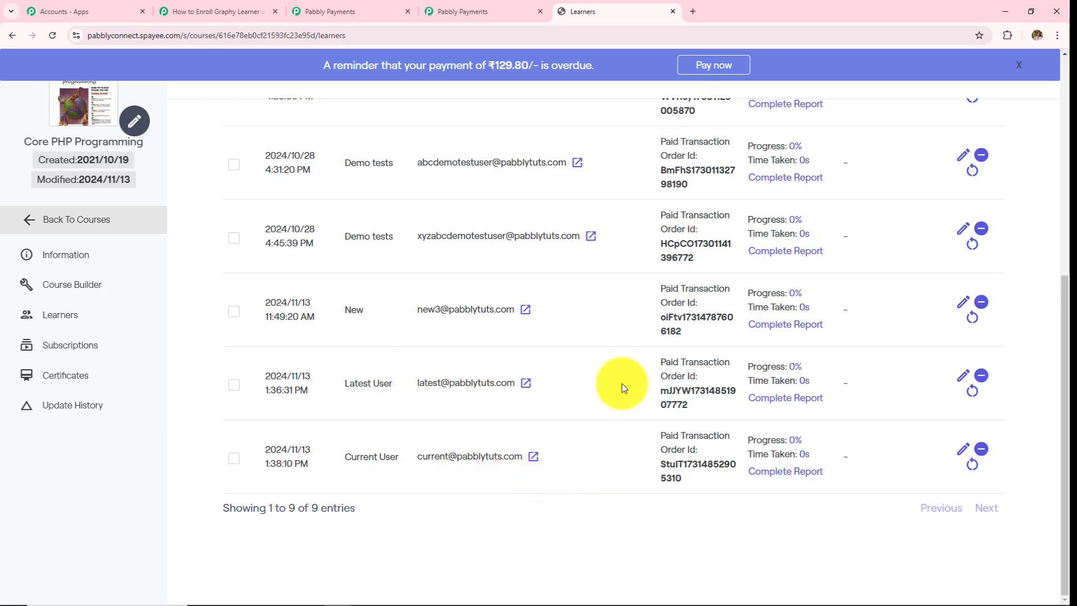
left_click(219, 11)
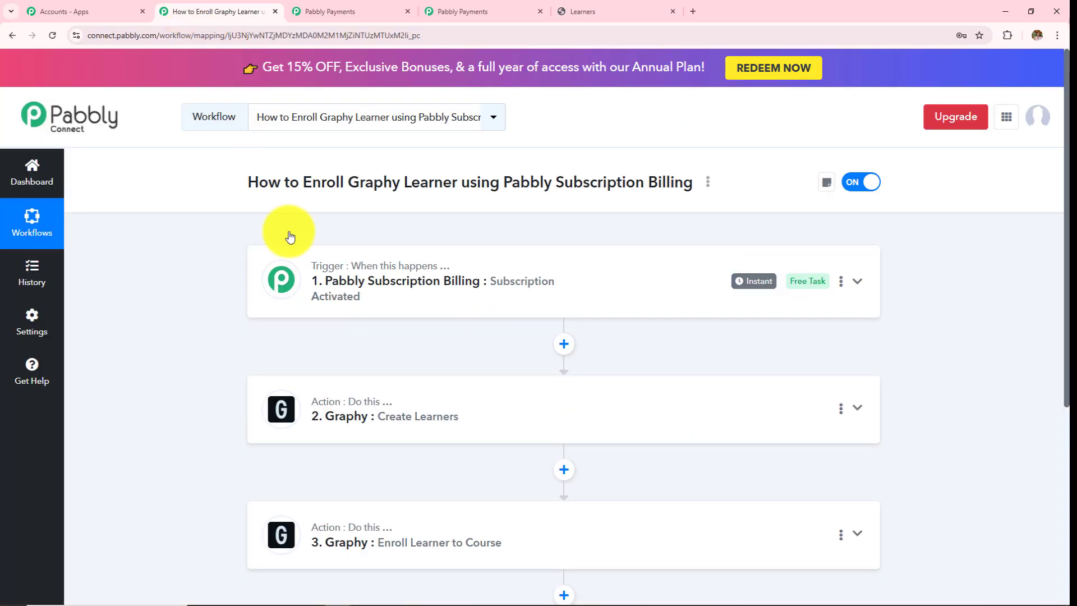